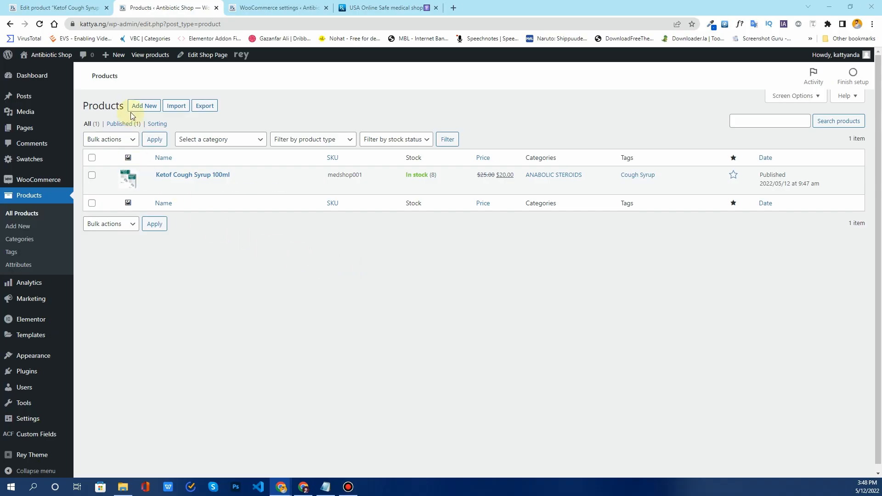
- Open the store's product list from the dashboard and start adding a new product
left_click(14, 85)
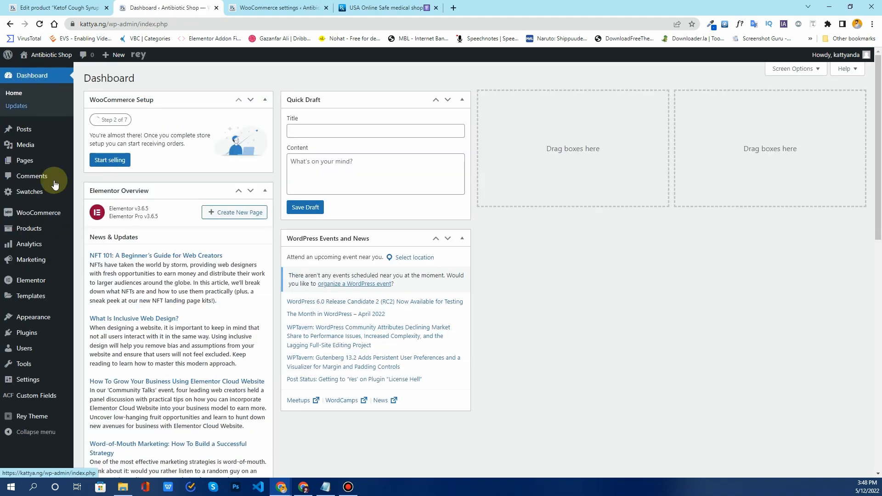
mouse_move(26, 232)
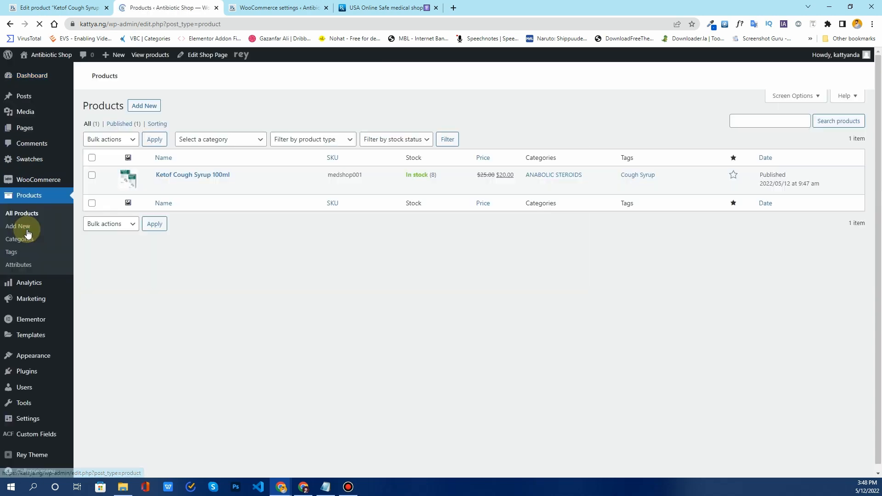
left_click(138, 111)
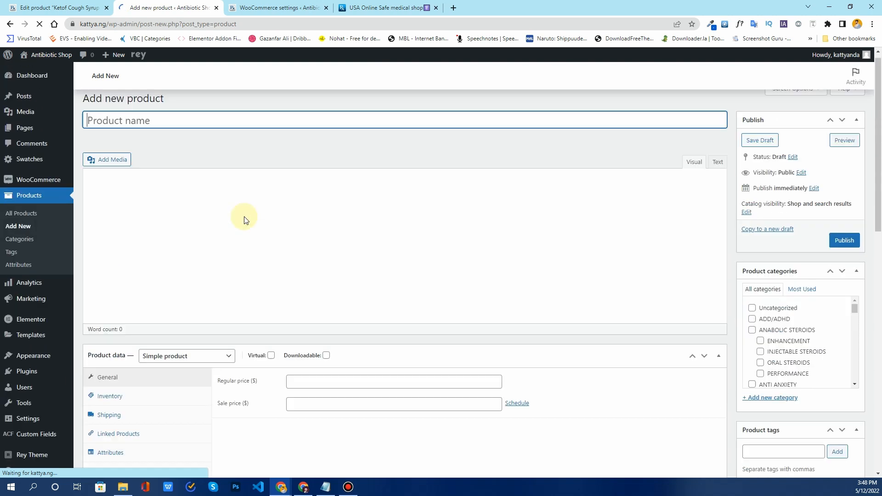
- Switch to the Online Safe medical shop site and open the Butterfly Needle 21g Iv Catheter product page from Best Sales
left_click(390, 5)
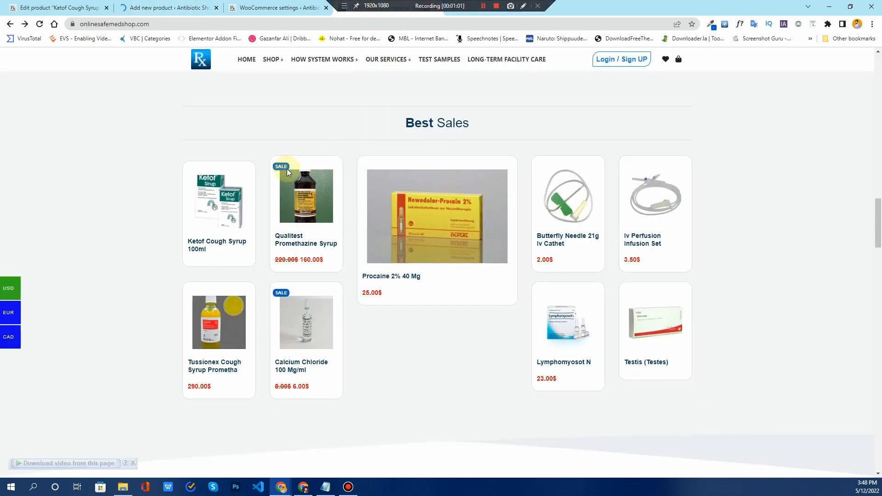
scroll(219, 184, "up", 20)
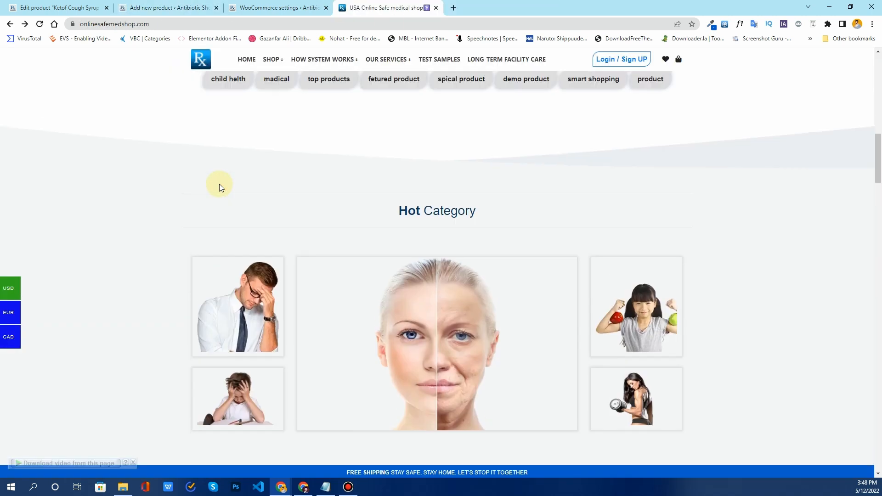
scroll(219, 184, "down", 20)
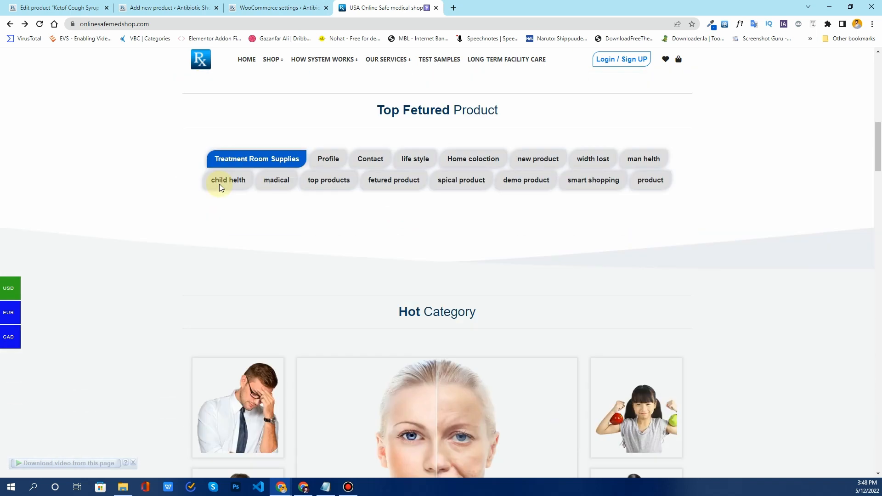
scroll(219, 186, "down", 3)
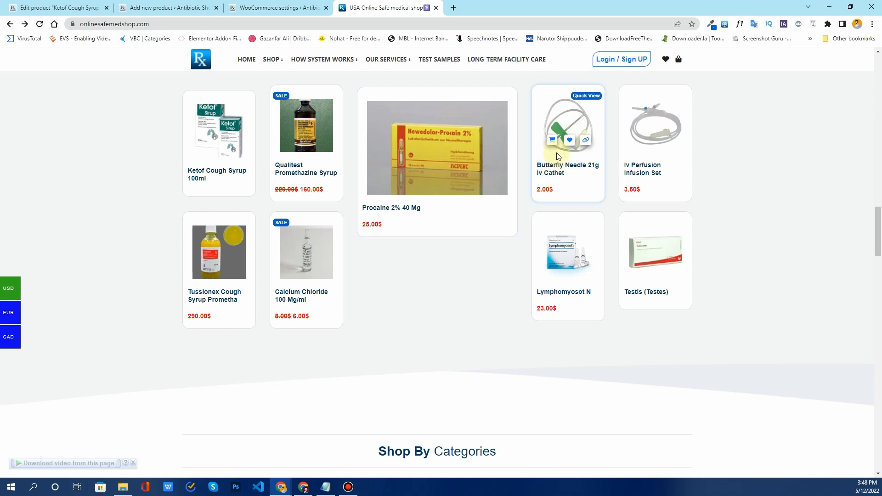
left_click(584, 144)
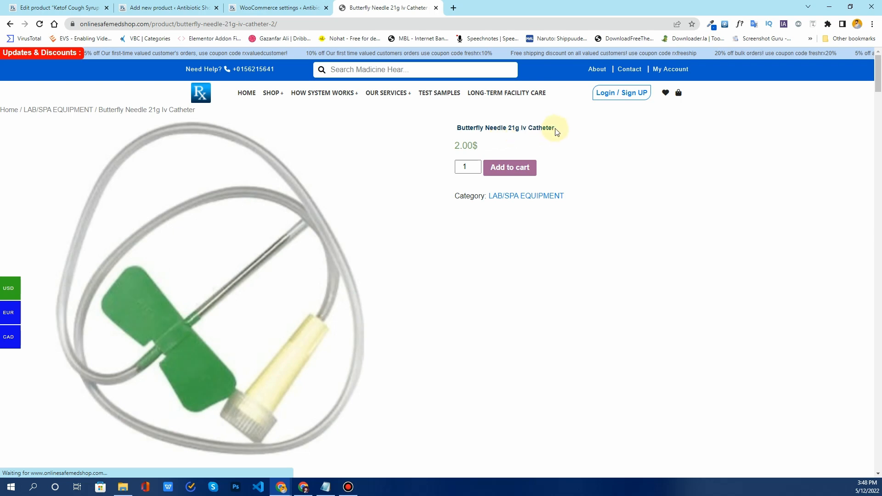
- Copy the title "Butterfly Needle 21g Iv Catheter" from the reference page and paste it as the new product's name
left_click_drag(558, 132, 456, 129)
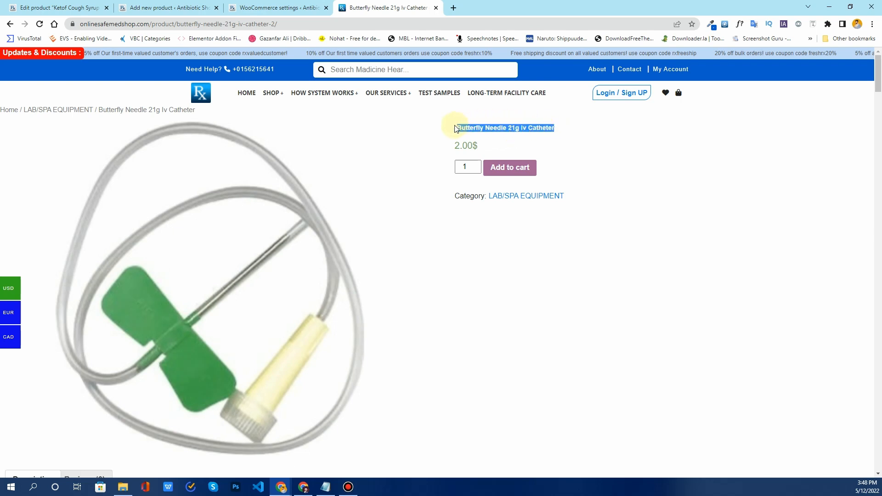
right_click(464, 126)
left_click(487, 135)
left_click(281, 4)
left_click_drag(152, 6, 240, 4)
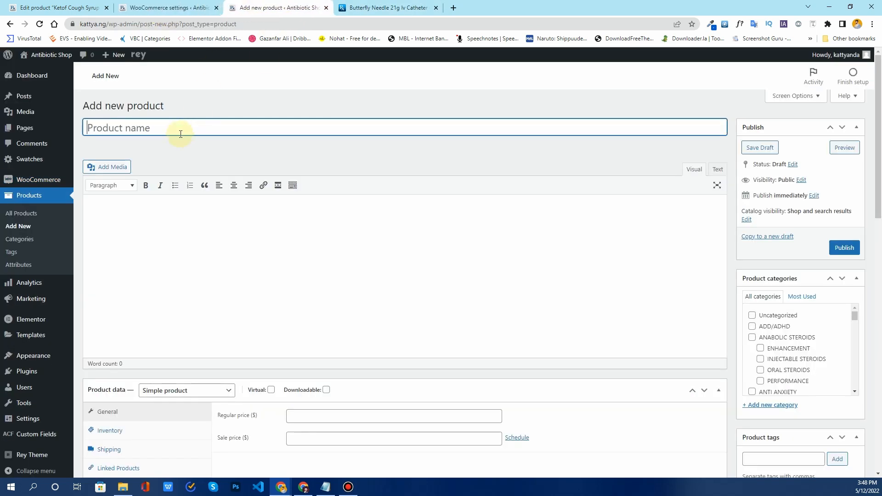
right_click(112, 130)
left_click(133, 198)
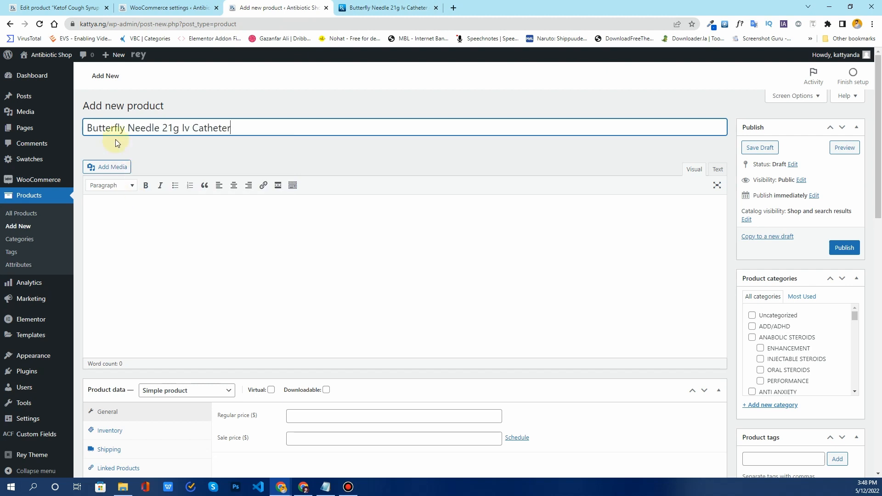
left_click_drag(254, 132, 85, 129)
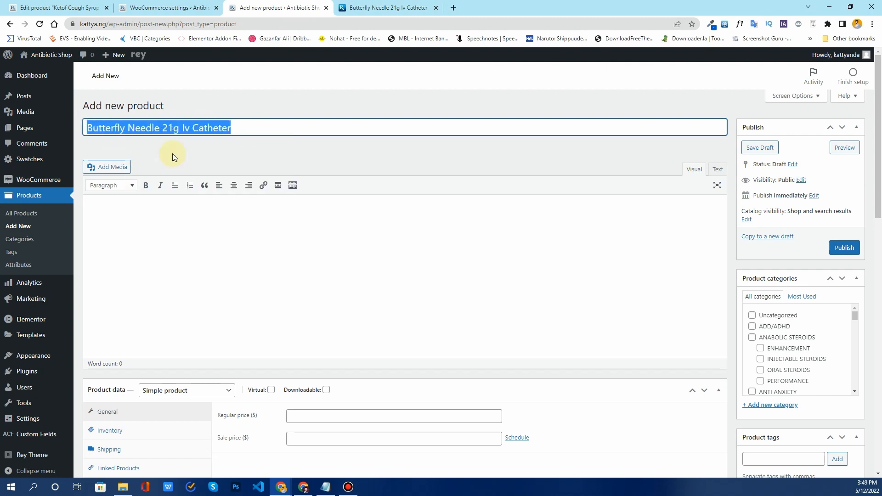
left_click(206, 156)
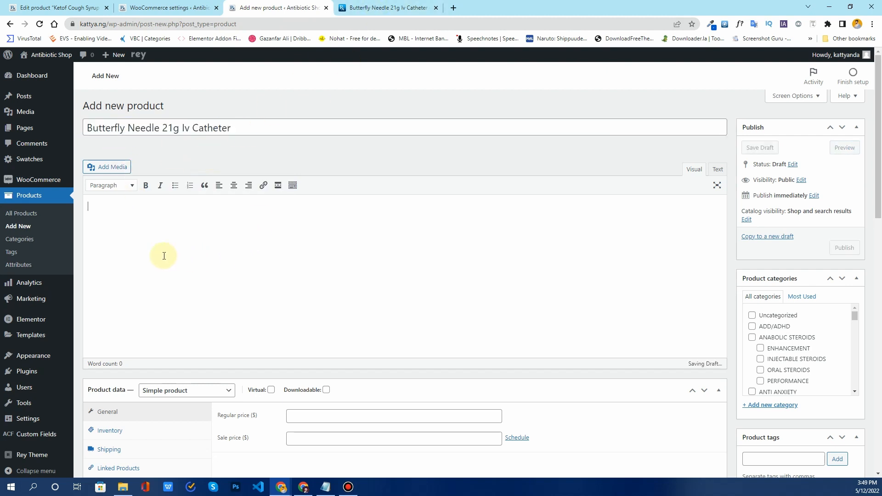
- Copy the full description text from the reference product page and paste it into the new product's main description
left_click(367, 10)
scroll(381, 275, "down", 5)
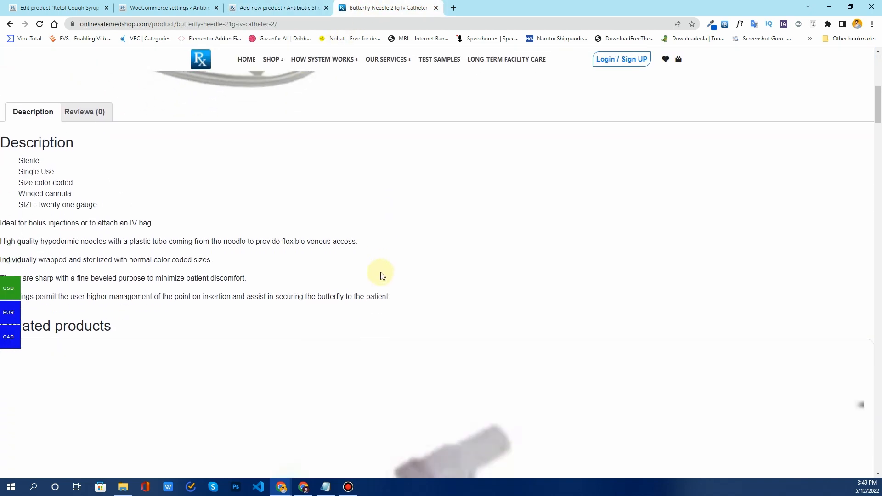
scroll(381, 275, "down", 1)
left_click_drag(391, 250, 13, 118)
key("ctrl+c")
left_click(278, 8)
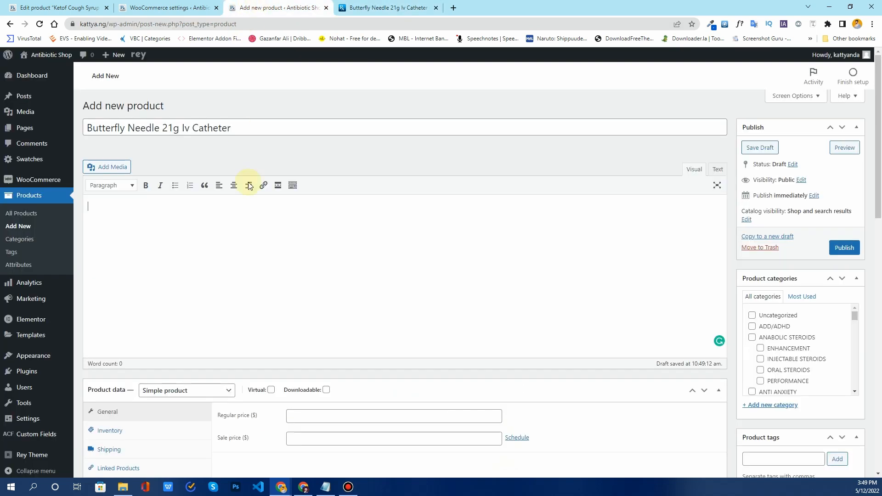
left_click(241, 228)
key("ctrl+v")
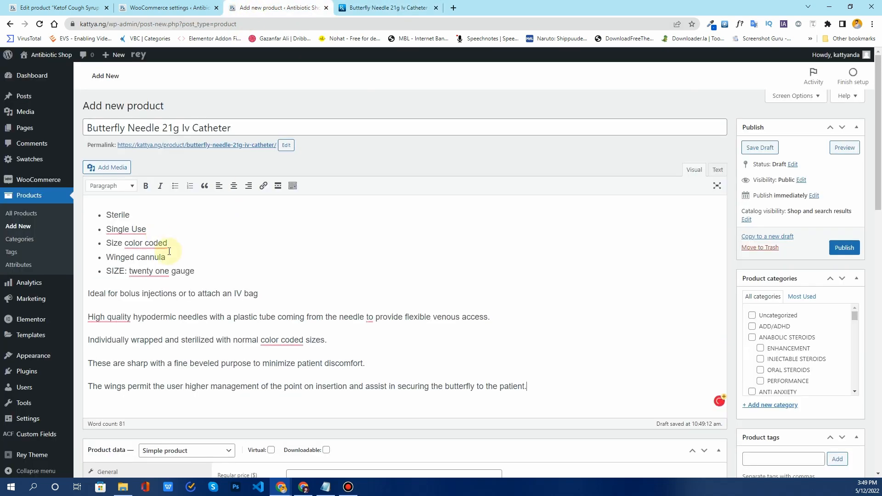
- Copy the paragraphs from "Ideal for bolus injections" through "flexible venous access." into the product short description
scroll(442, 152, "down", 5)
scroll(446, 166, "up", 3)
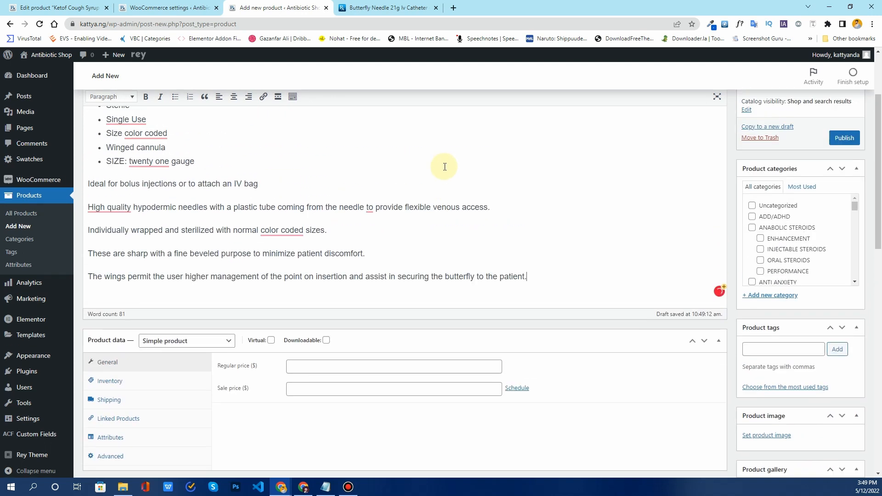
scroll(444, 167, "down", 2)
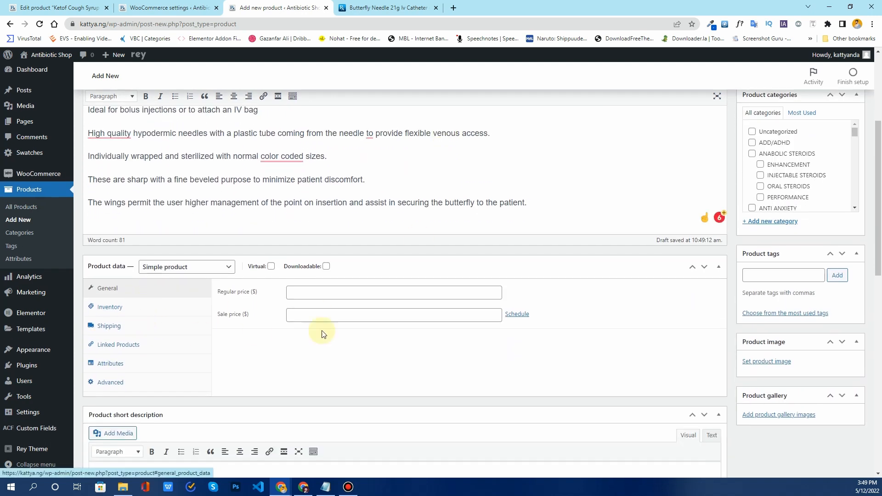
scroll(238, 352, "up", 2)
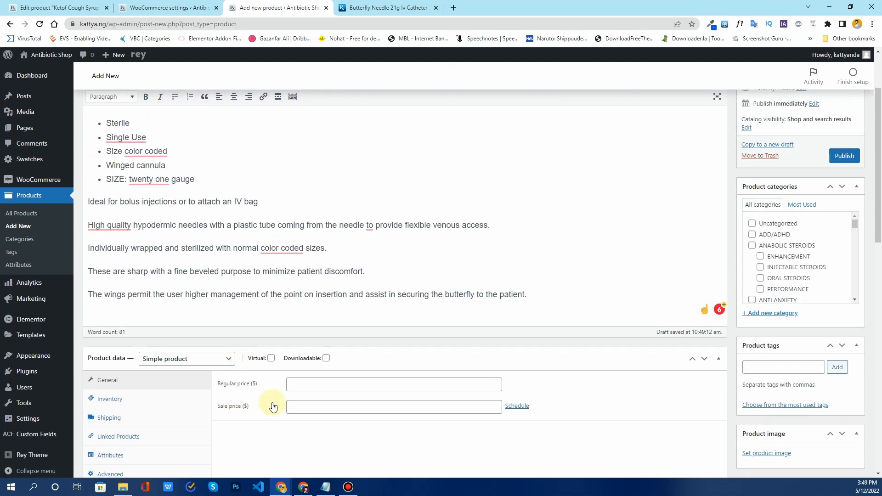
scroll(258, 400, "down", 1)
scroll(264, 377, "up", 4)
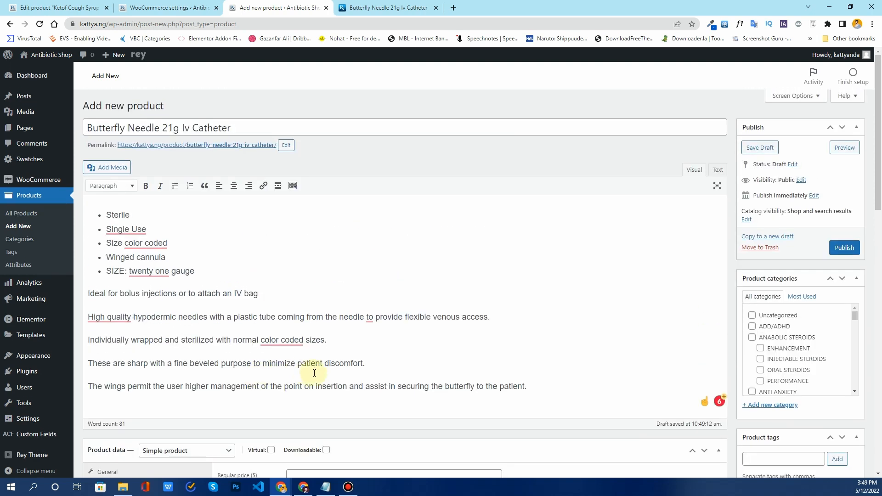
scroll(376, 338, "down", 3)
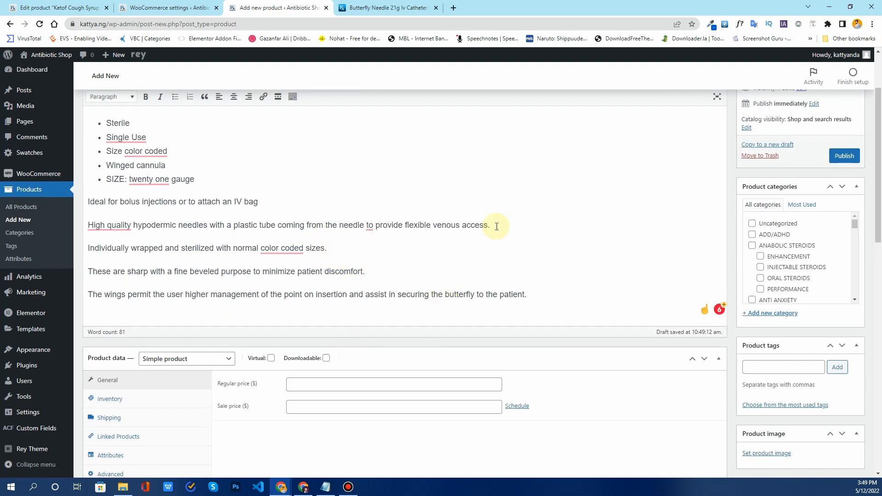
left_click_drag(495, 227, 82, 199)
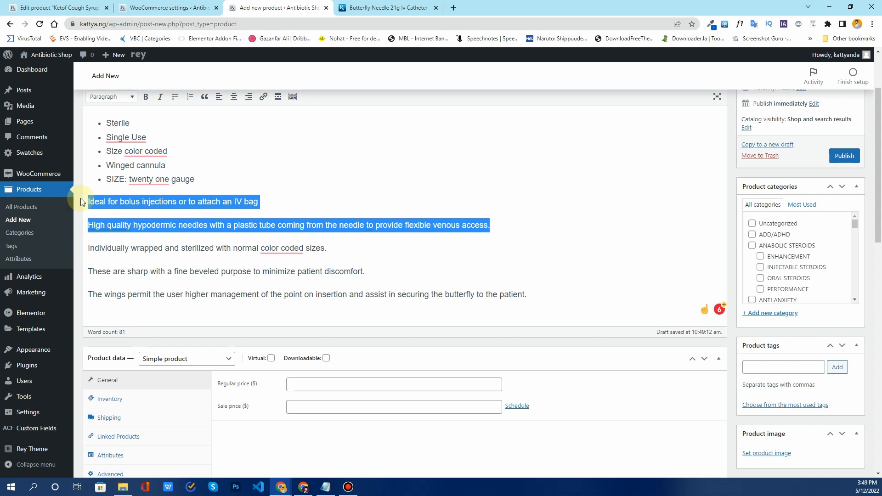
scroll(124, 222, "down", 10)
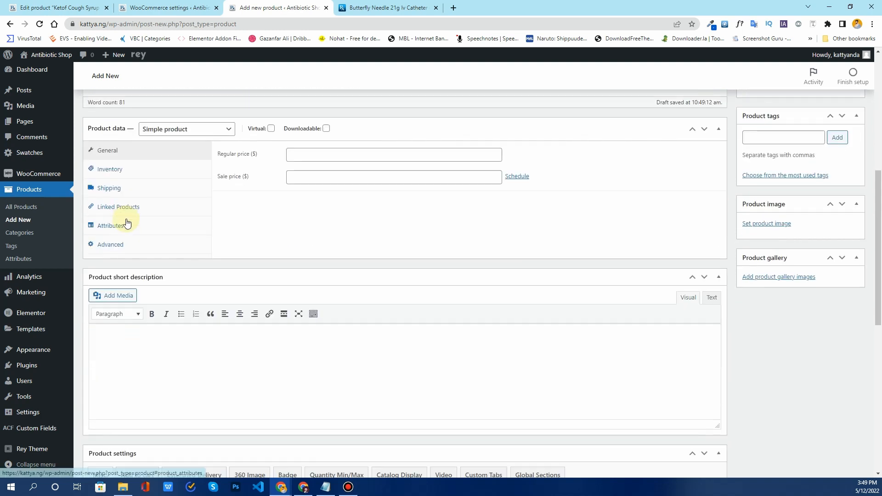
left_click(171, 190)
key("ctrl+v")
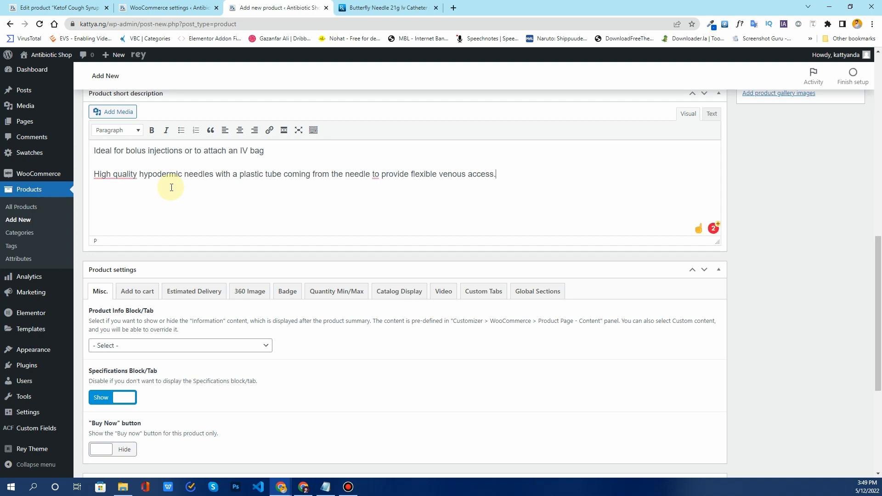
- Assign the product to the ANABOLIC STEROIDS category and its ENHANCEMENT subcategory
scroll(346, 224, "up", 12)
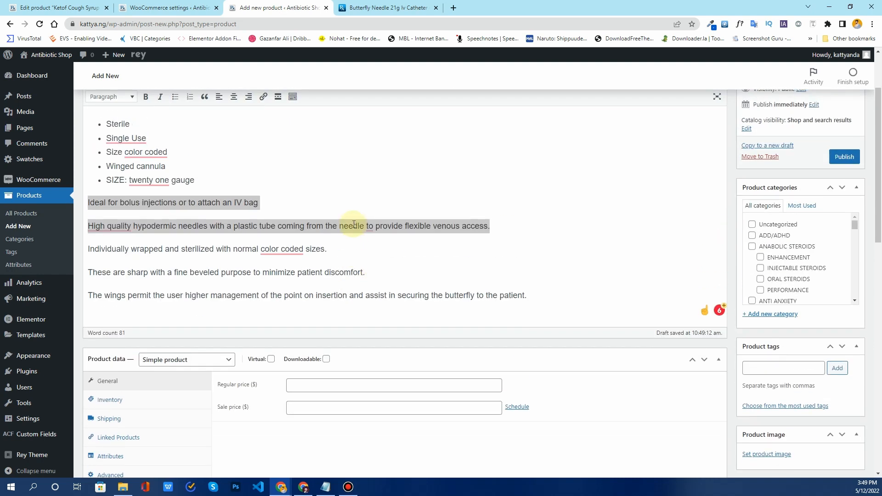
scroll(353, 224, "down", 1)
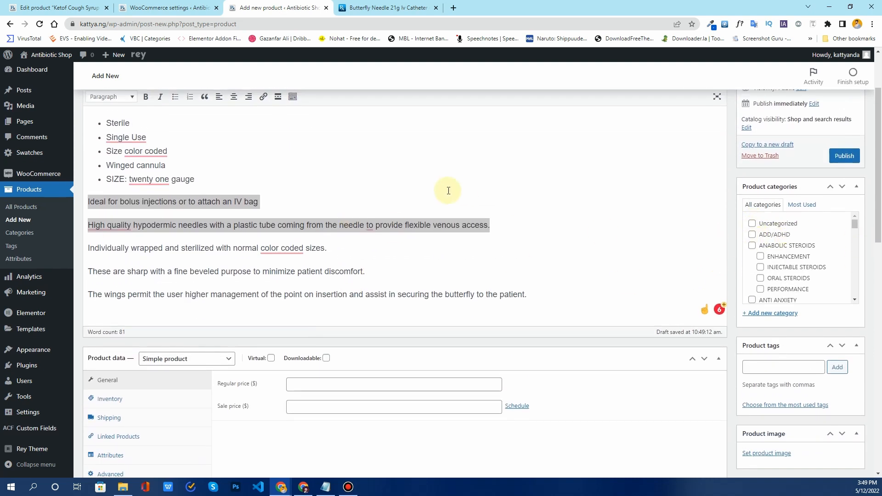
scroll(558, 206, "up", 3)
scroll(558, 205, "down", 1)
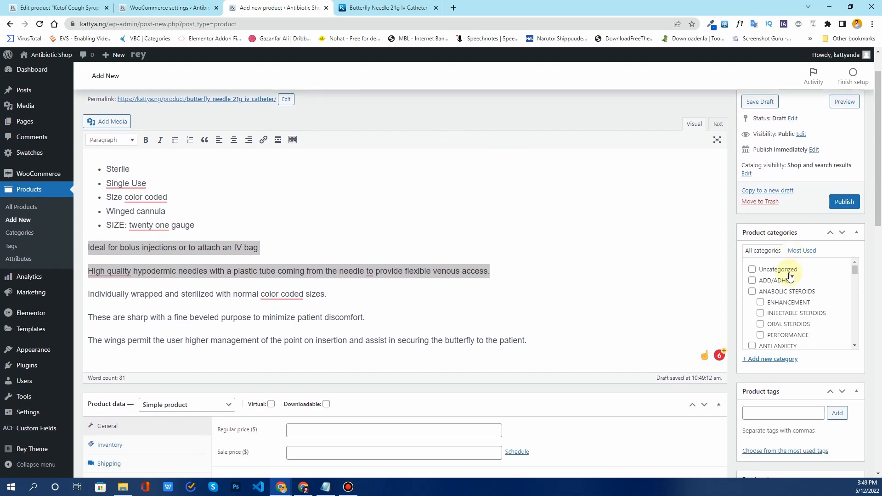
left_click(761, 303)
left_click(753, 292)
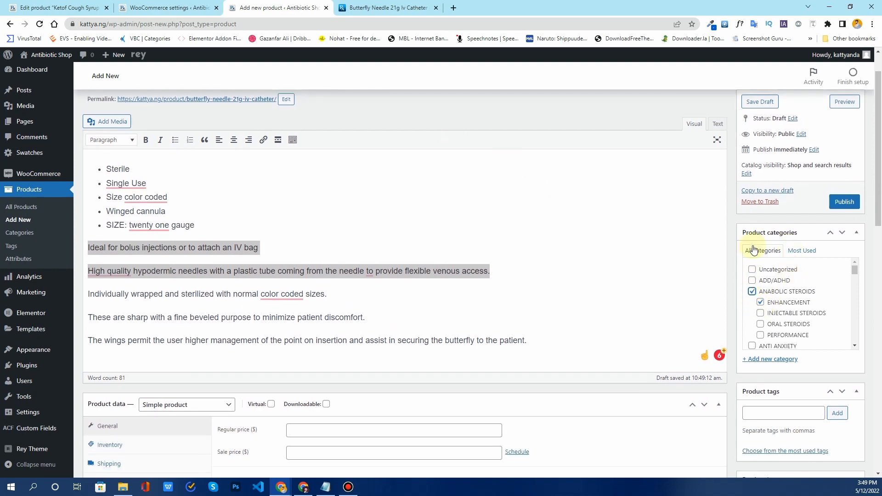
- Copy "Butterfly Needle" from the product name and add it as a product tag
scroll(750, 234, "down", 5)
scroll(751, 235, "down", 1)
left_click(761, 279)
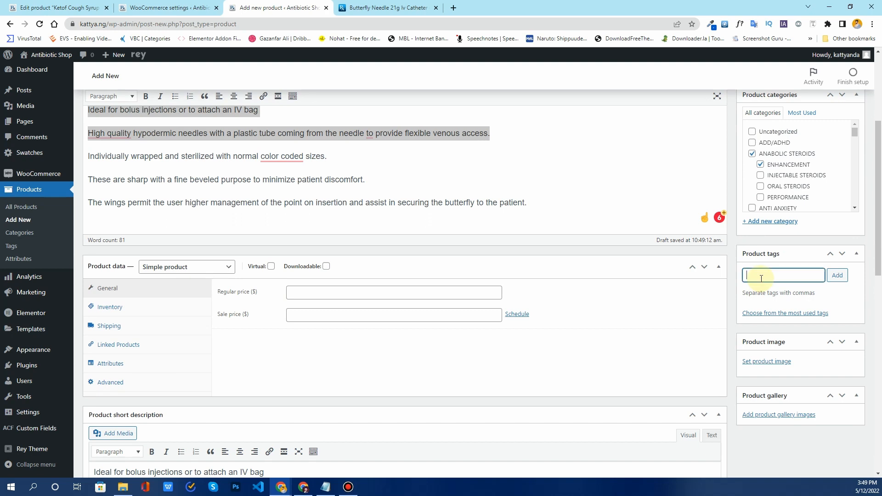
scroll(424, 240, "up", 8)
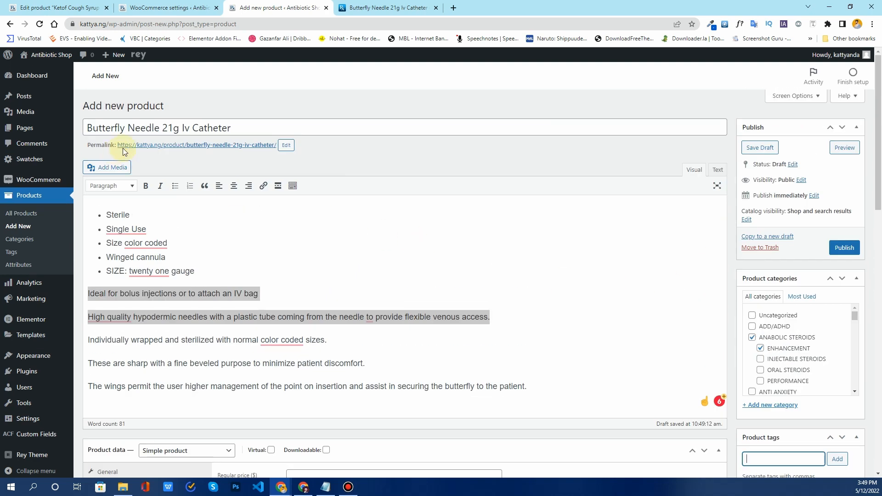
left_click_drag(158, 129, 84, 128)
left_click(130, 128)
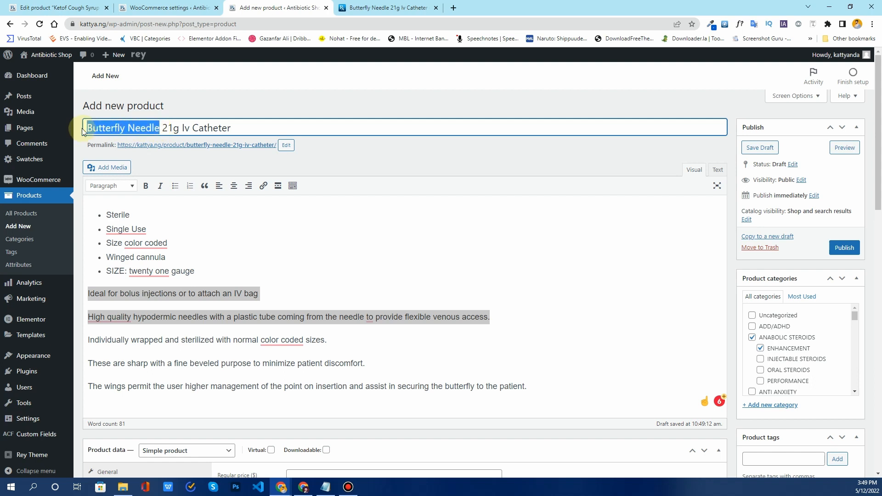
scroll(671, 272, "down", 3)
left_click(758, 318)
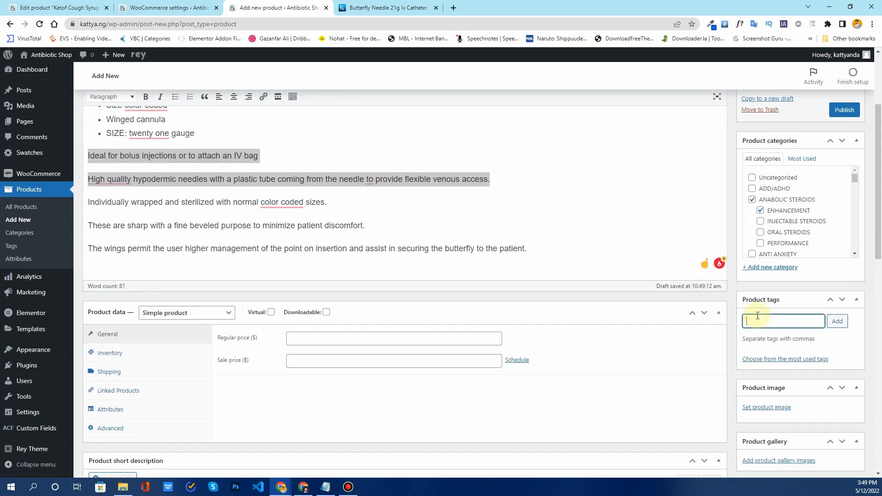
key("ctrl+v")
key("Return")
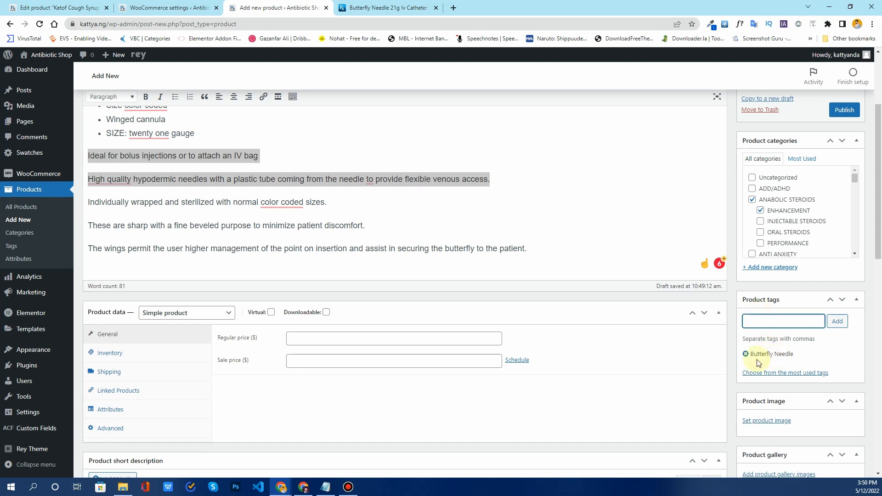
- Save the needle photo from the reference product page to the Desktop as JPEG image butterfly21g
scroll(753, 348, "down", 1)
scroll(753, 348, "down", 2)
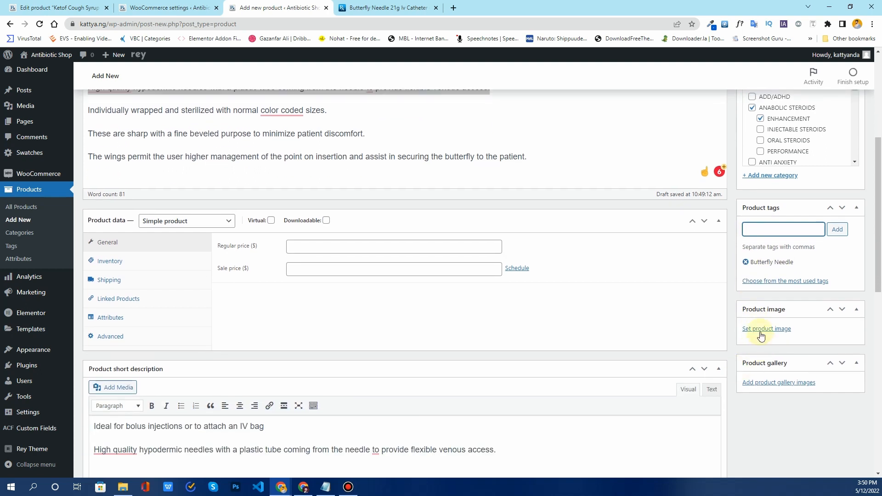
left_click(381, 7)
scroll(342, 265, "up", 10)
right_click(251, 244)
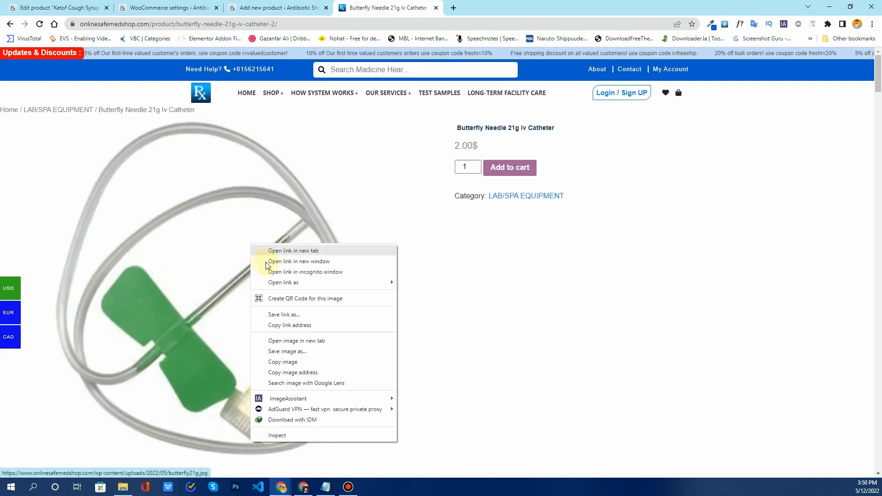
left_click(294, 352)
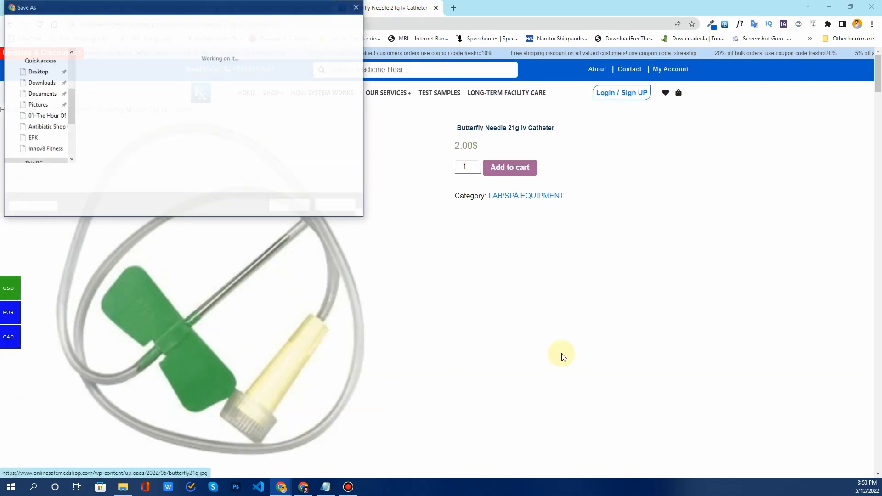
left_click(286, 205)
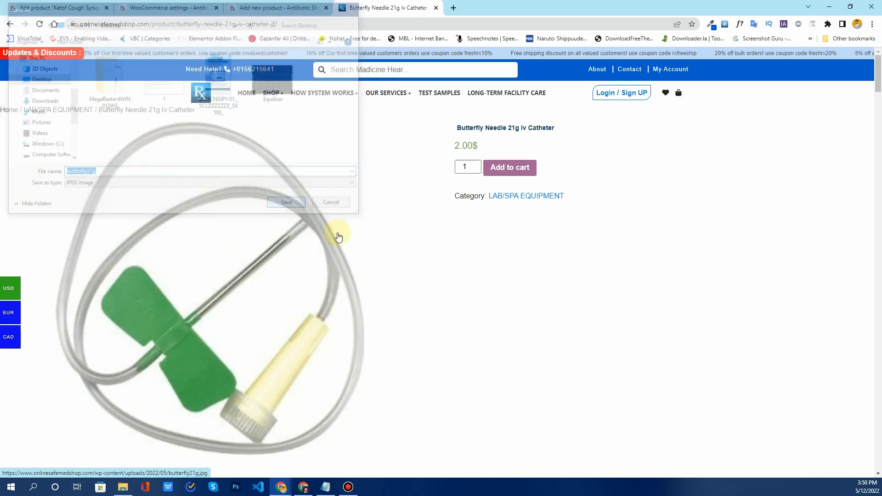
- Upload butterfly21g from the Desktop to the new product and set it as the product image
left_click(252, 4)
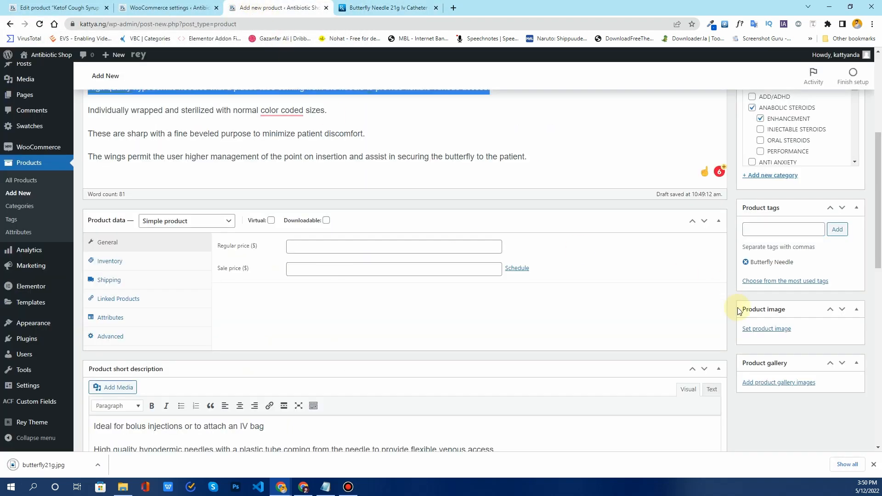
left_click(765, 329)
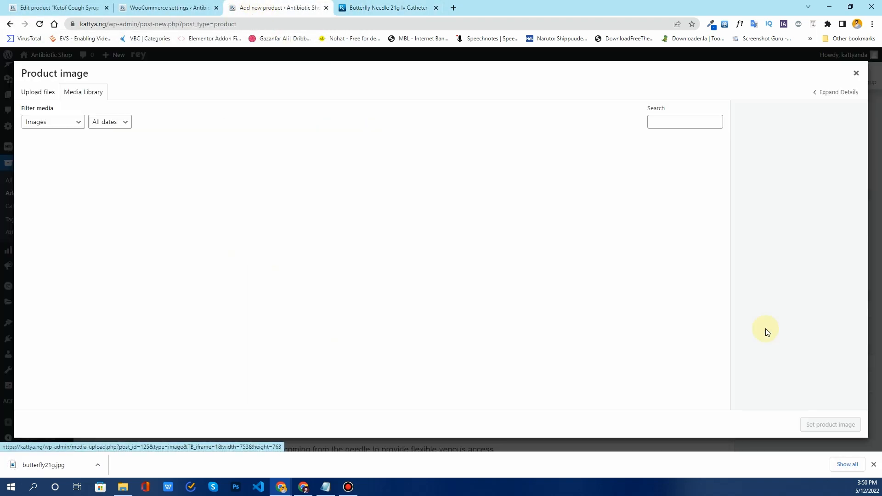
left_click(46, 96)
left_click(425, 244)
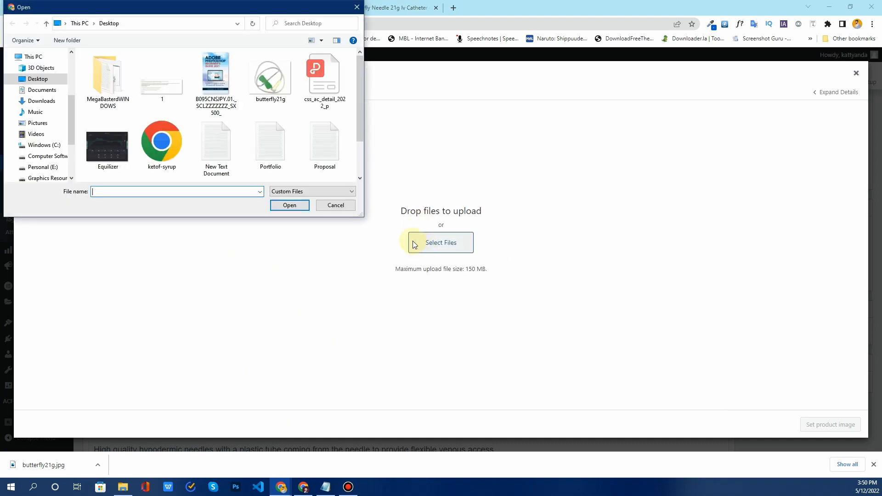
double_click(275, 104)
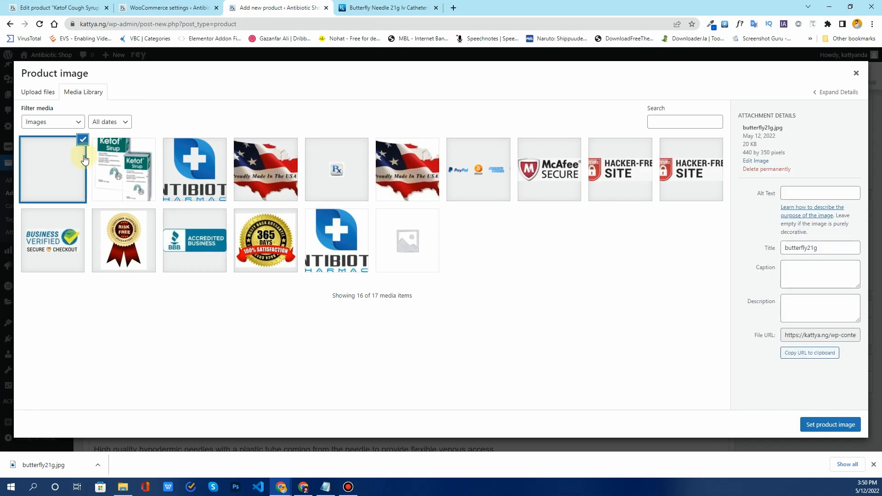
left_click(813, 424)
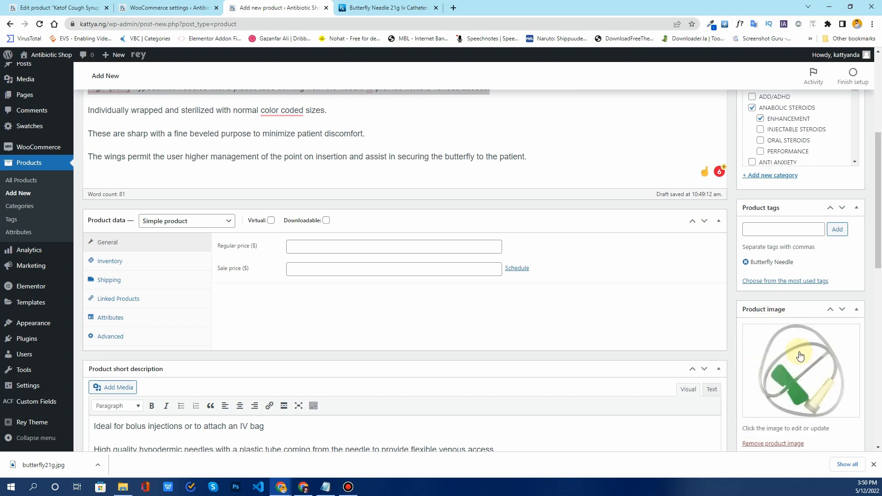
scroll(794, 359, "down", 3)
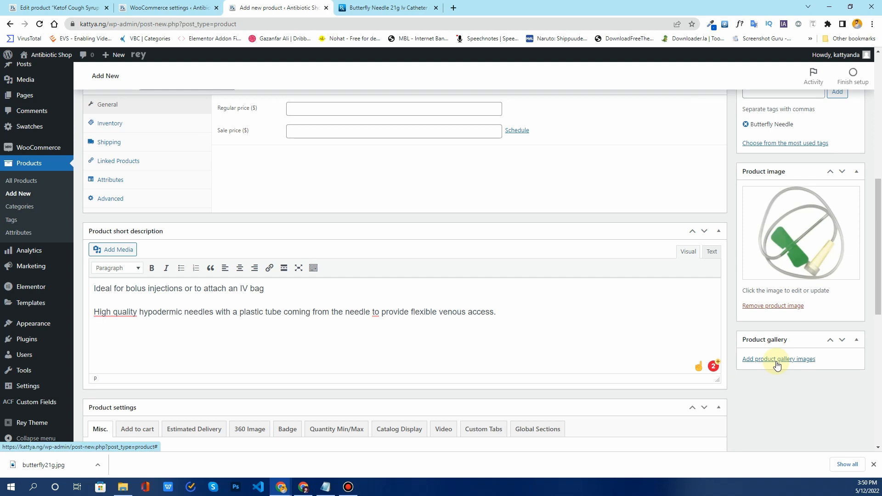
left_click(777, 363)
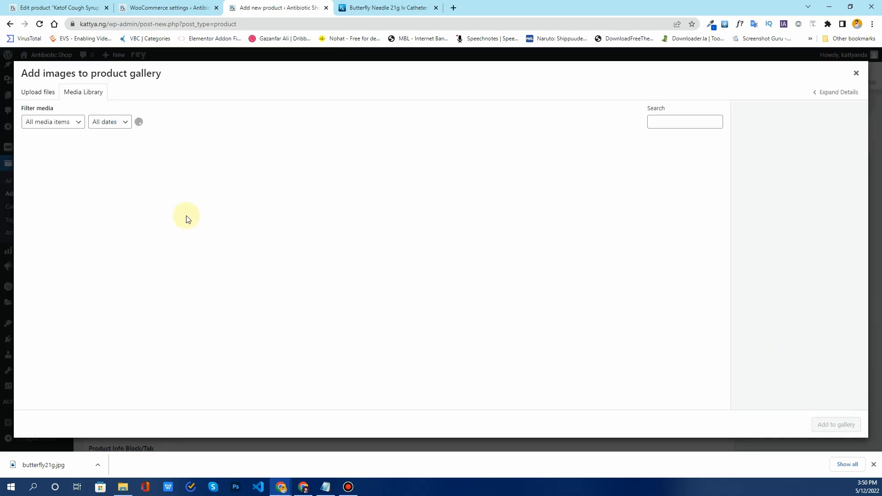
left_click(125, 169)
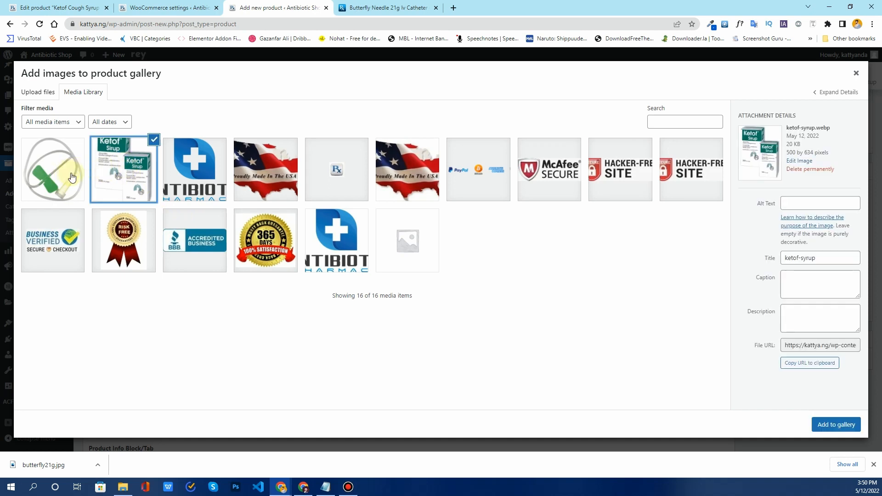
left_click(55, 185)
left_click(107, 185)
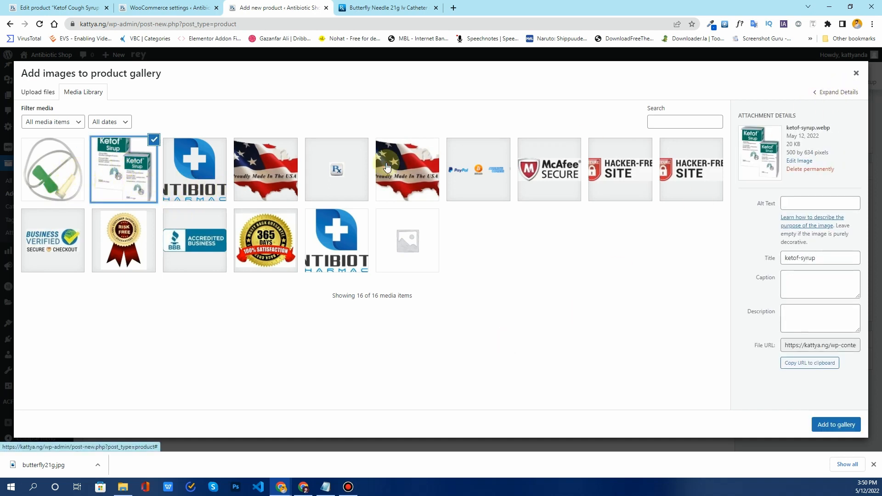
left_click(857, 73)
- Keep the product type as Simple product and set the regular price to $25 and the sale price to $20
scroll(282, 253, "up", 3)
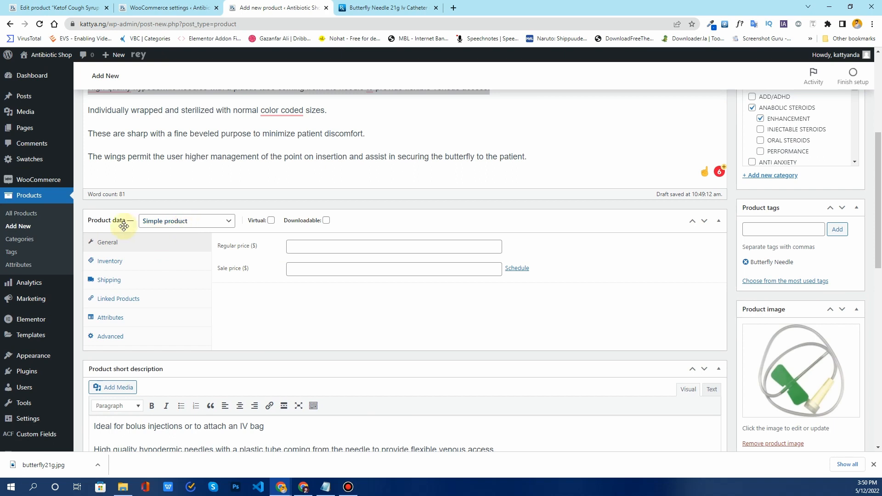
left_click(191, 226)
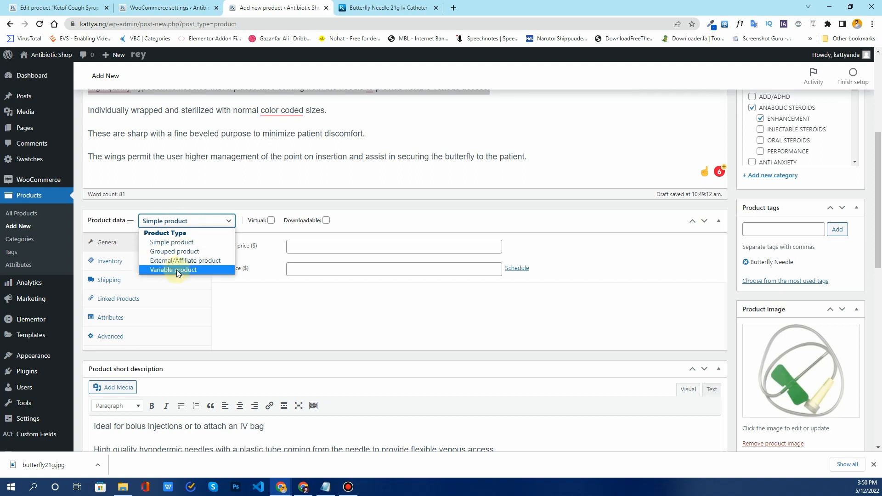
left_click(165, 244)
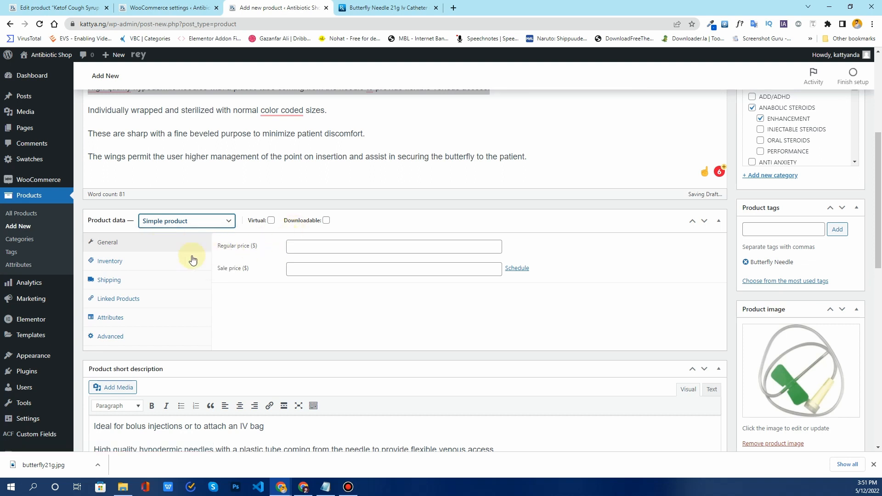
left_click(302, 248)
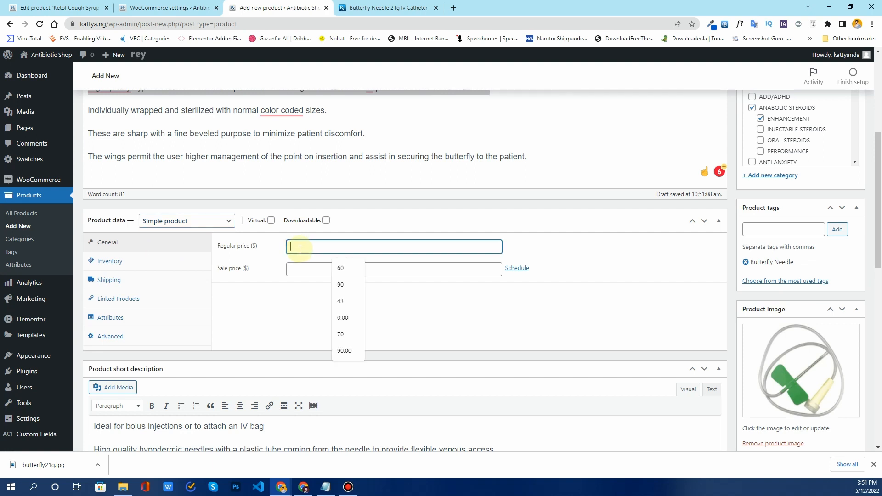
type("25")
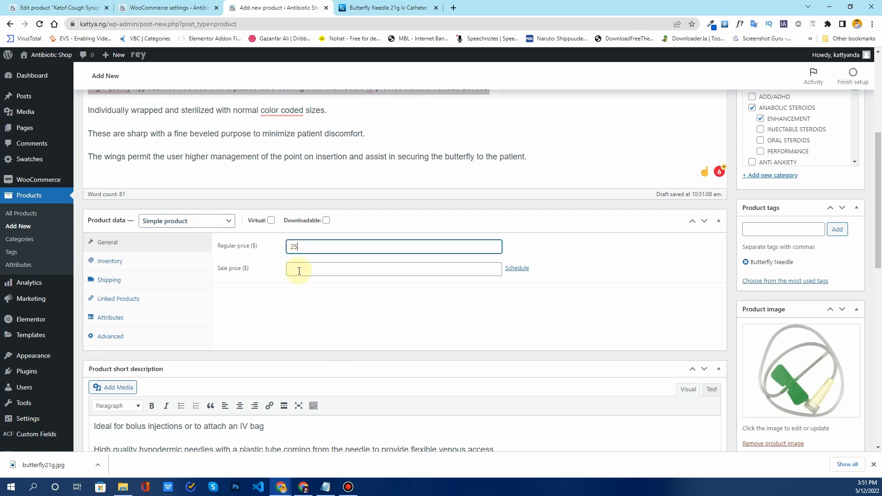
left_click(300, 270)
type("20")
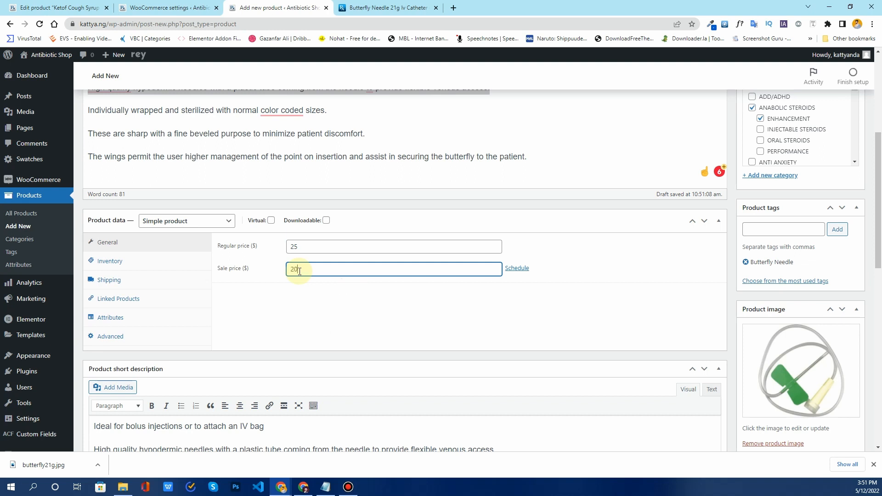
left_click(296, 297)
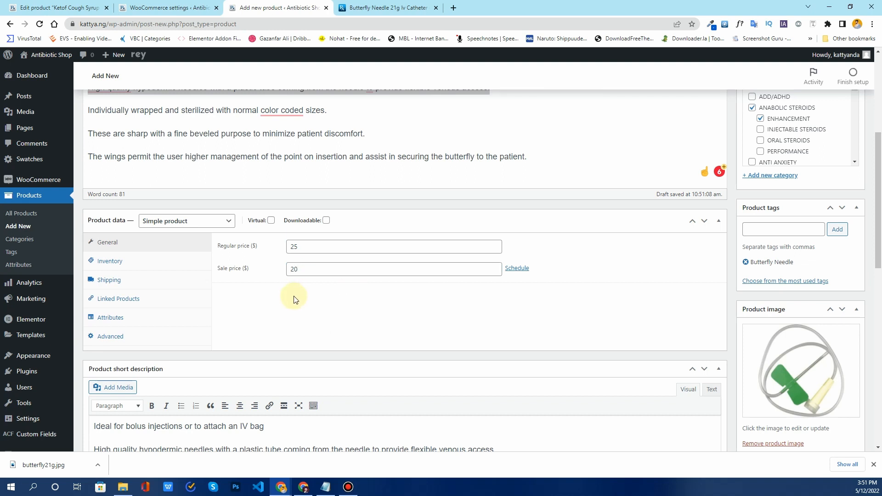
left_click_drag(301, 271, 279, 275)
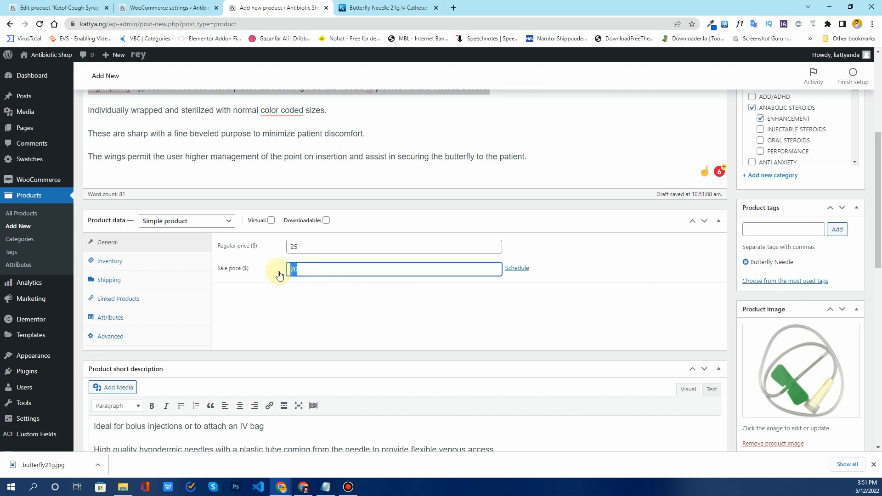
left_click_drag(304, 247, 285, 251)
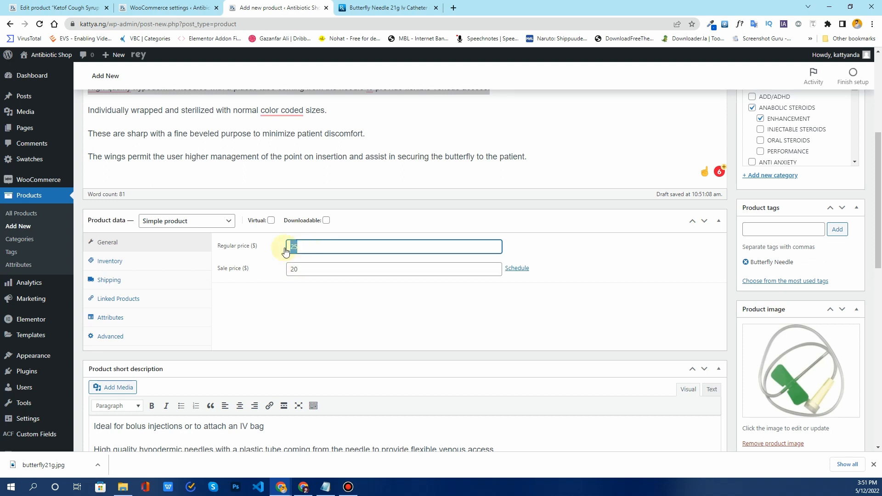
- Set the product's SKU to 015 in its inventory data
left_click(173, 261)
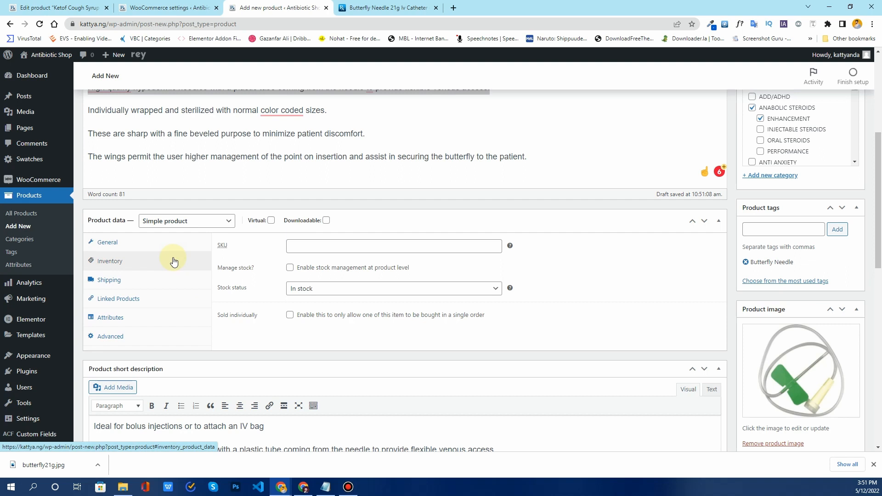
left_click(317, 250)
left_click(352, 272)
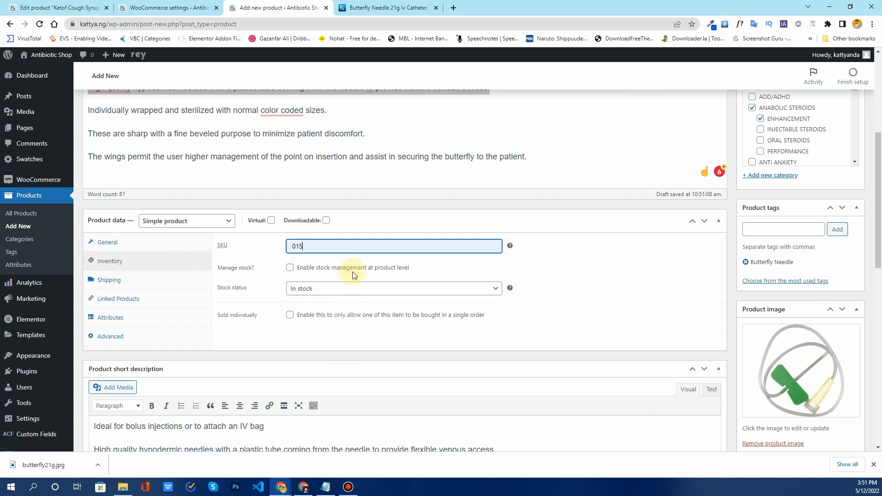
left_click_drag(310, 252, 285, 254)
left_click(264, 258)
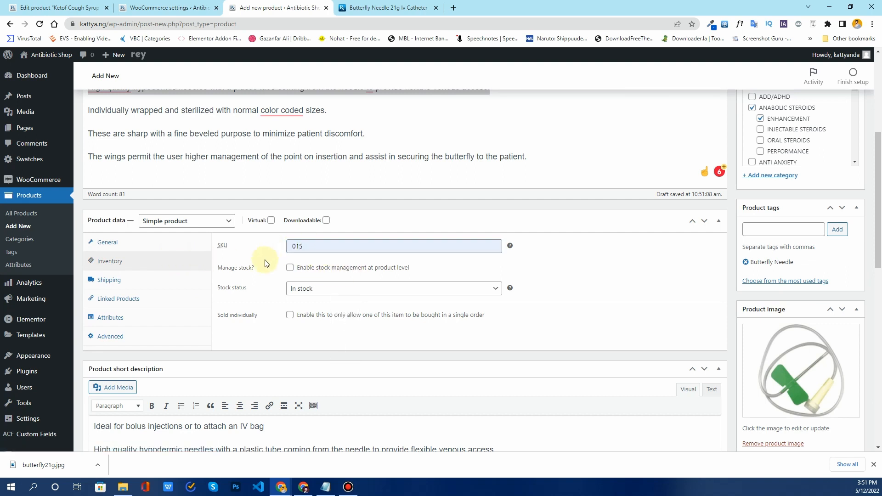
- Enable stock management at product level with a stock quantity of 30 and backorders set to Do not allow
left_click(289, 268)
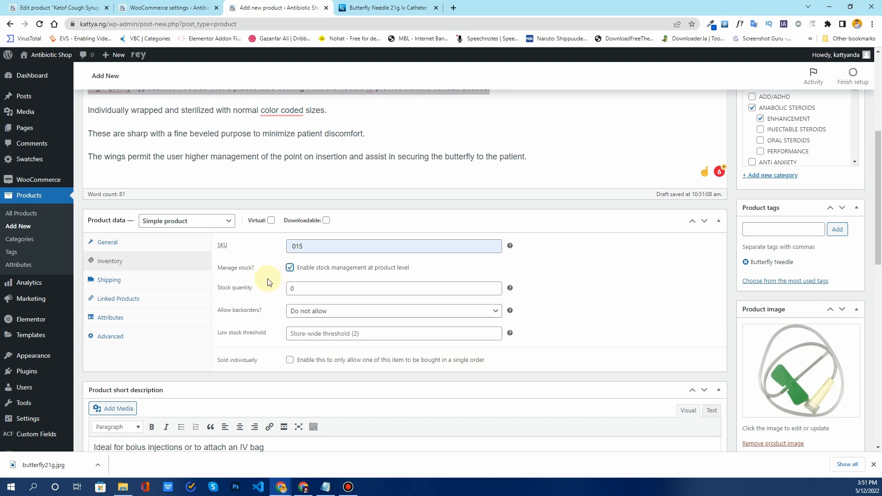
scroll(267, 285, "down", 1)
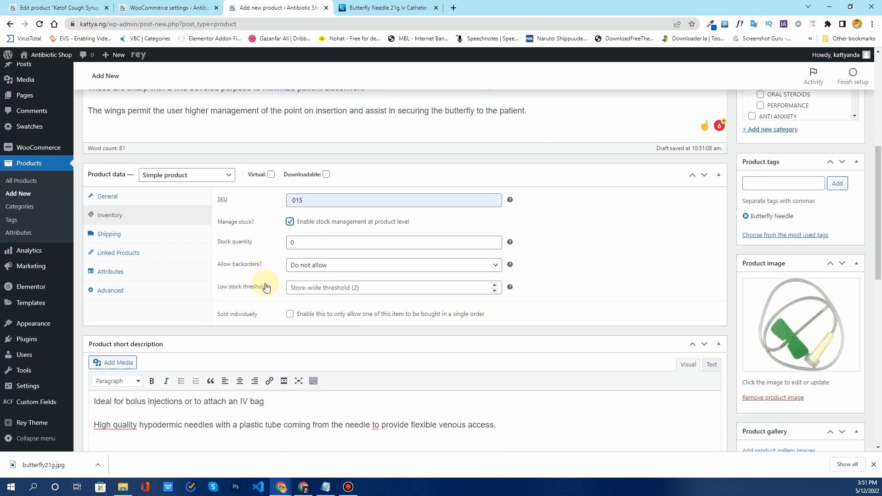
double_click(289, 244)
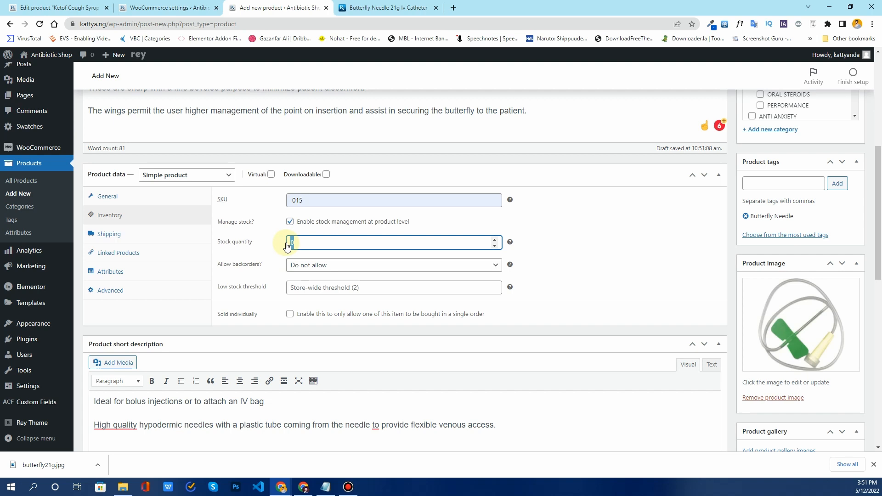
type("30")
left_click(299, 266)
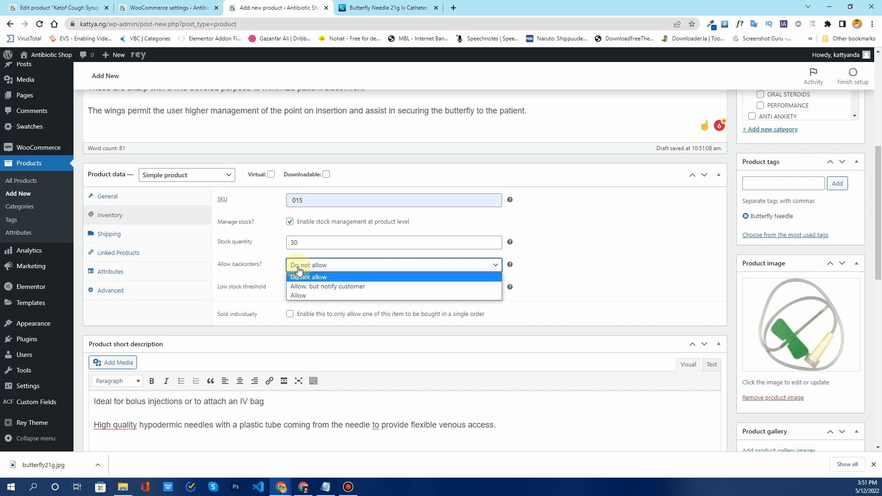
left_click(298, 269)
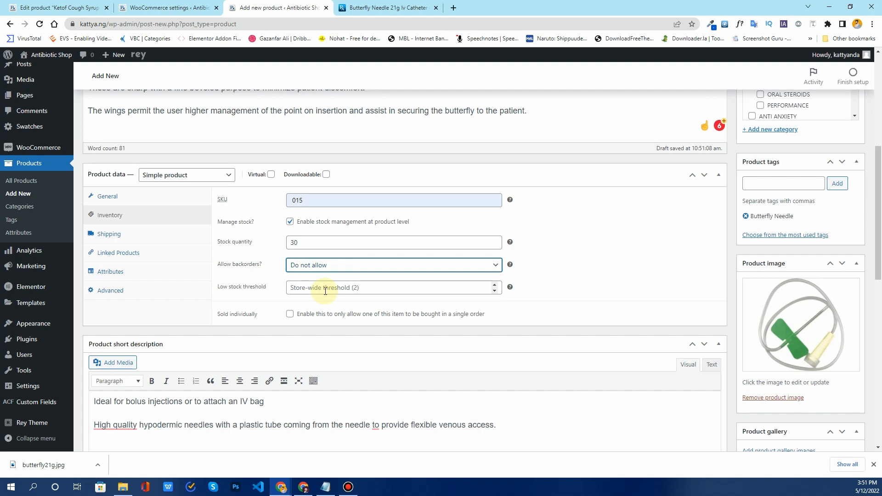
- Set the low stock threshold to 2 and allow only one of this item per order
left_click(354, 293)
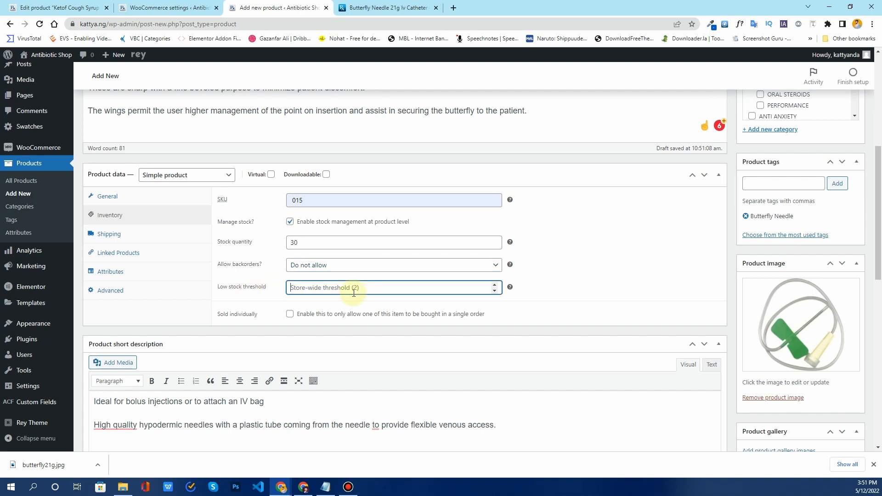
type("2")
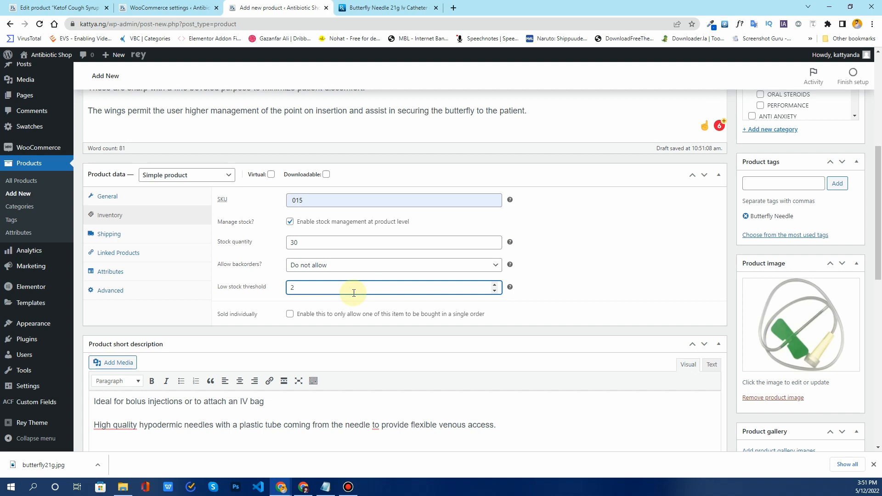
left_click(290, 314)
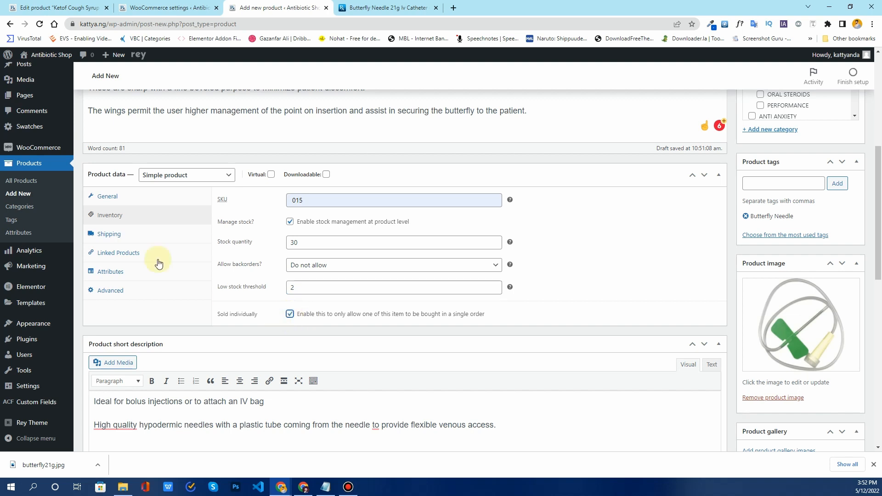
- Review the product's shipping weight and dimension fields, leaving them blank, and keep the shipping class at No shipping class
left_click(122, 235)
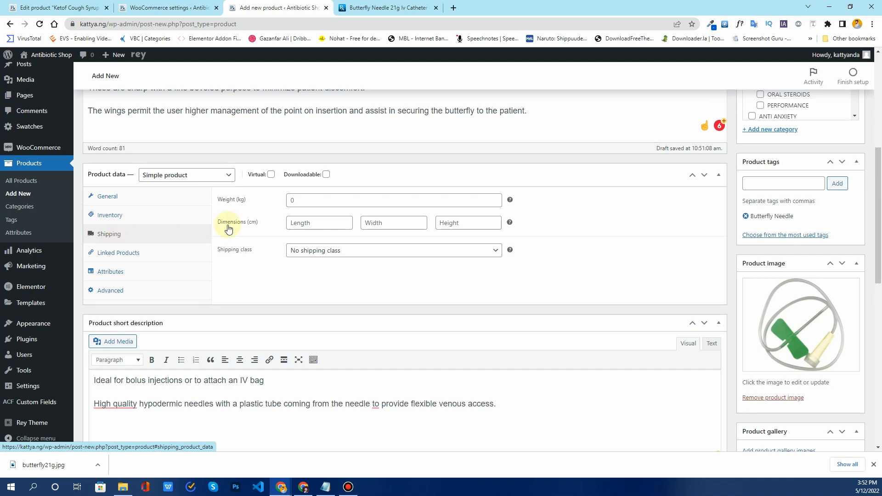
left_click(313, 198)
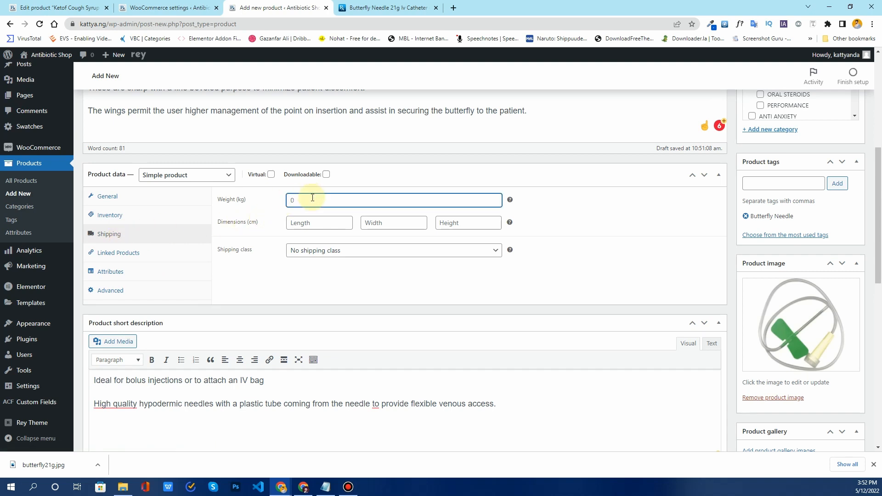
left_click(312, 225)
left_click(377, 224)
left_click(449, 223)
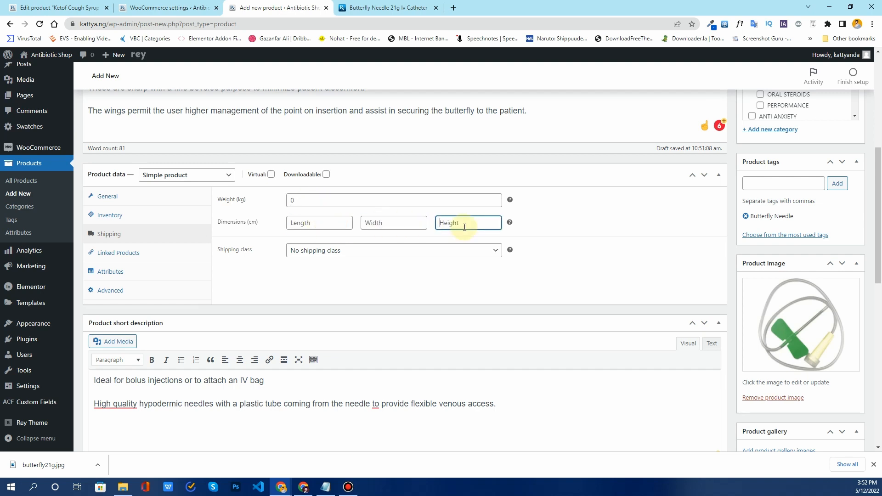
left_click(312, 200)
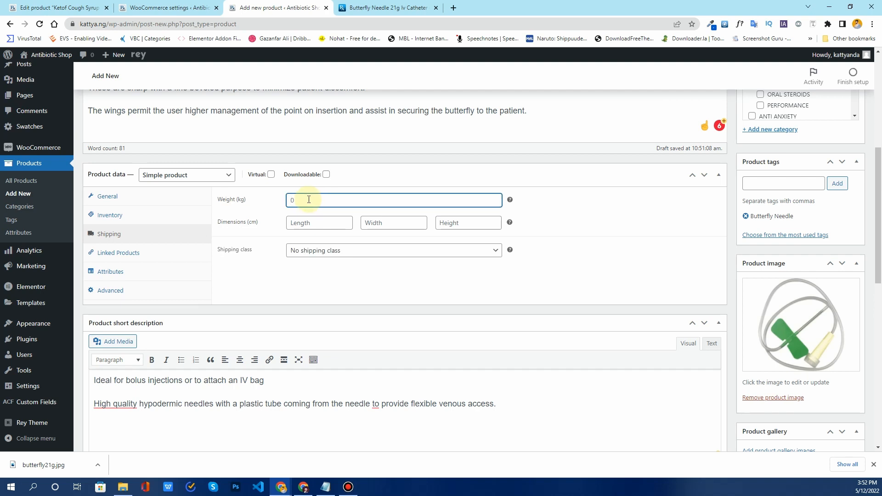
left_click(315, 221)
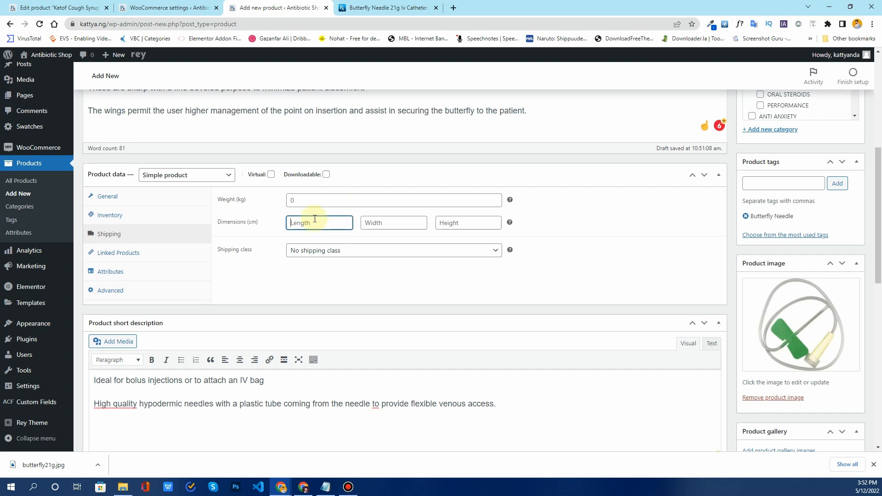
left_click(390, 223)
left_click(457, 224)
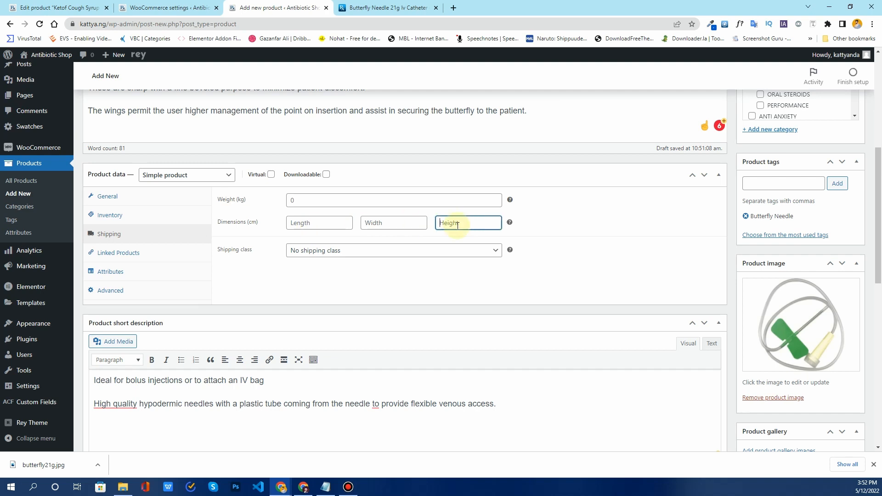
left_click(297, 255)
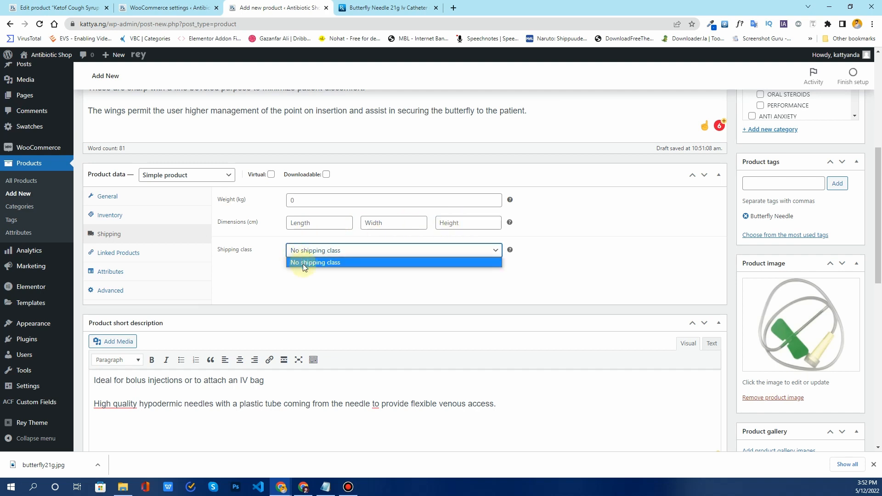
left_click(302, 265)
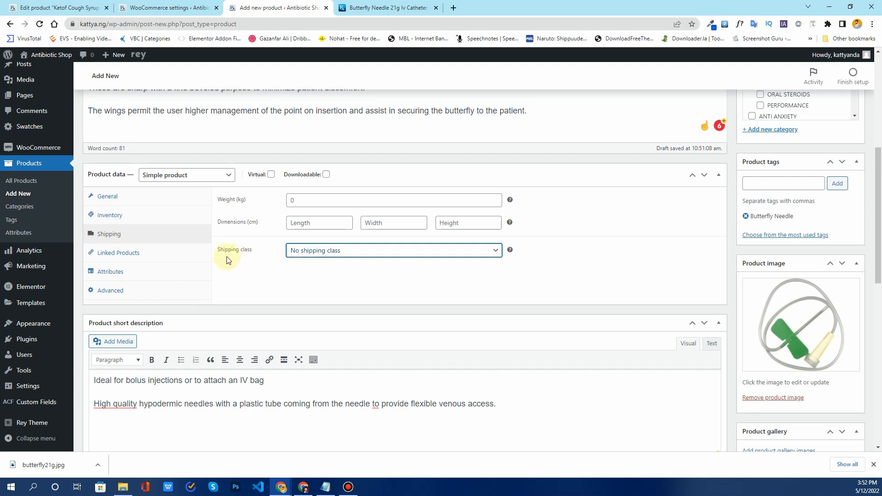
- Review the linked products' upsell and cross-sell fields and the attribute settings, keeping the product type as Simple product
left_click(113, 259)
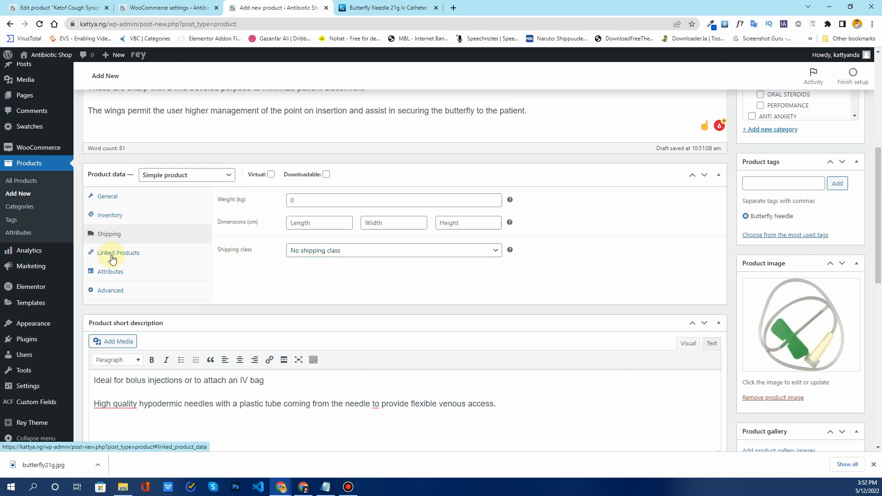
left_click(300, 211)
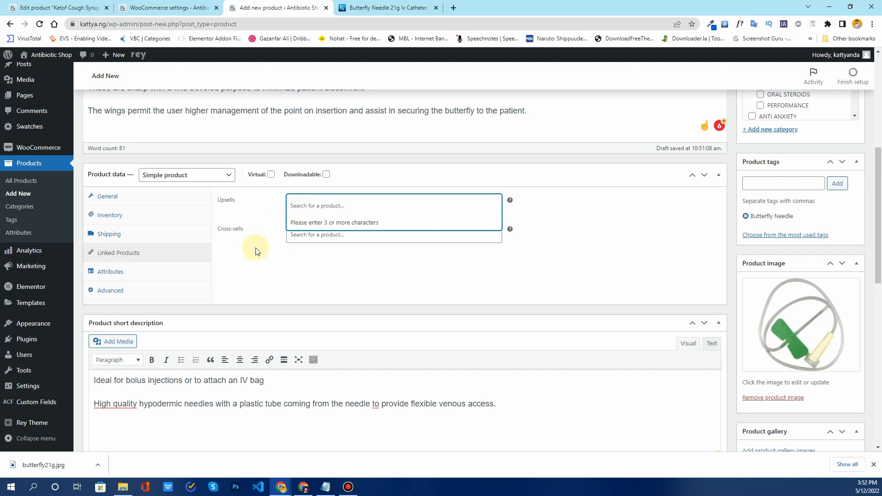
left_click(251, 276)
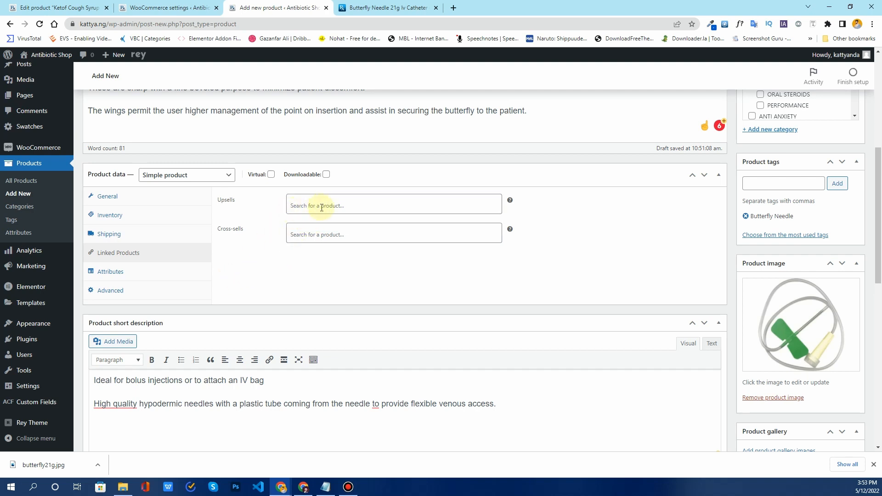
left_click(146, 278)
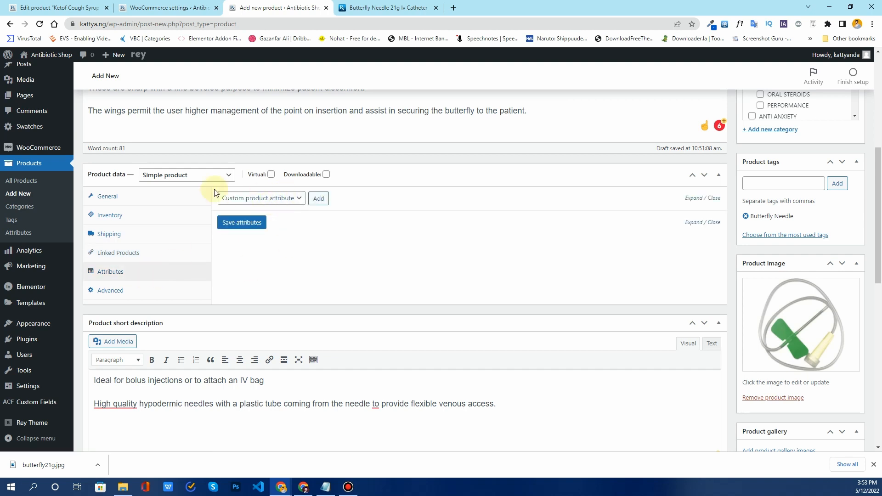
left_click(197, 181)
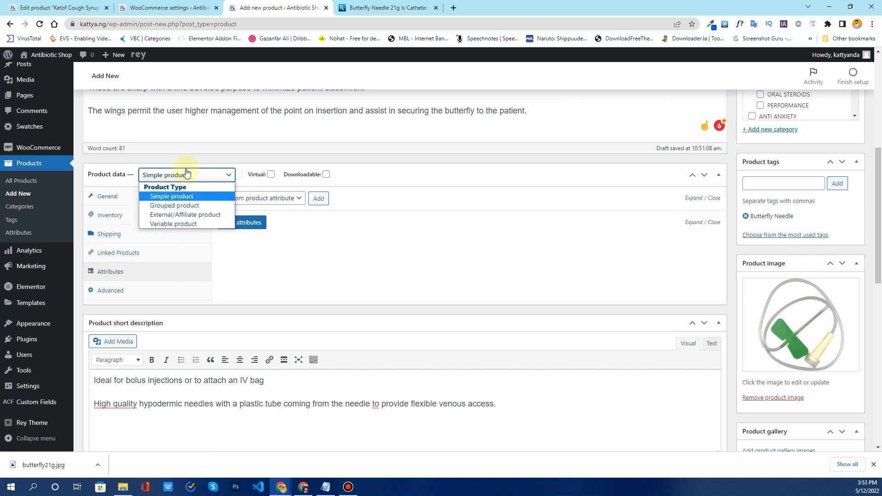
left_click(191, 178)
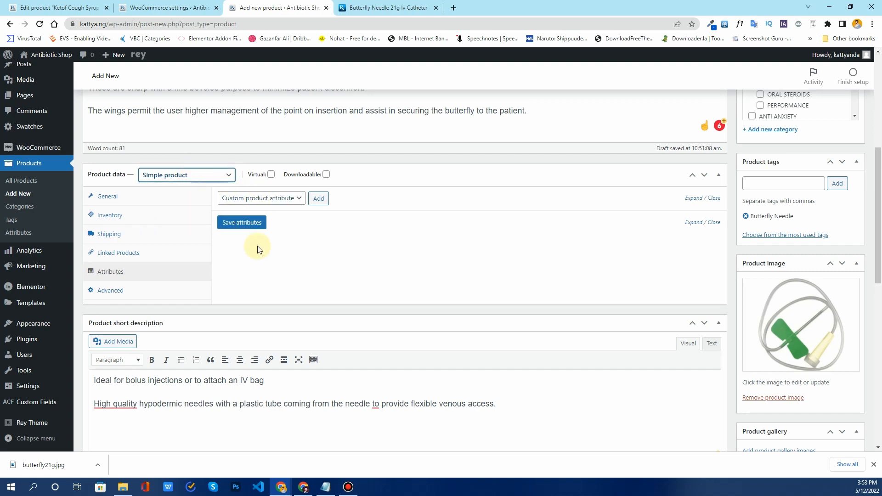
- Review the advanced product data, leaving the purchase note blank and keeping Enable reviews checked
left_click(130, 291)
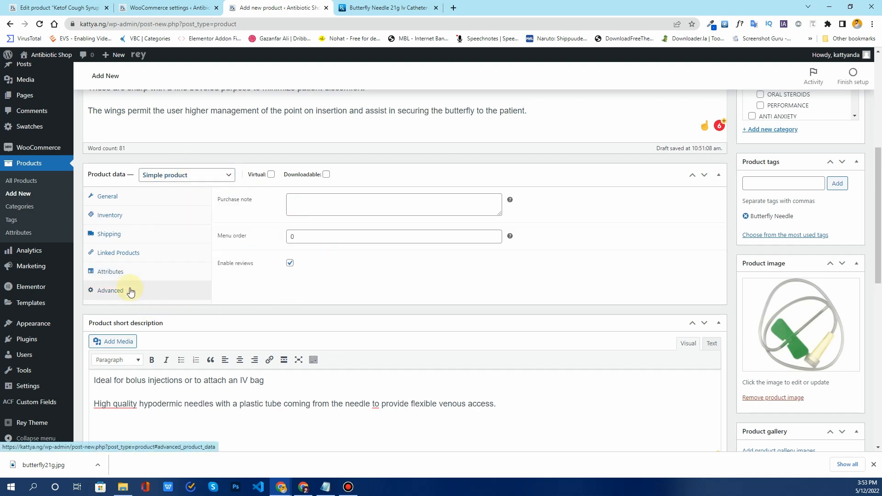
left_click(342, 207)
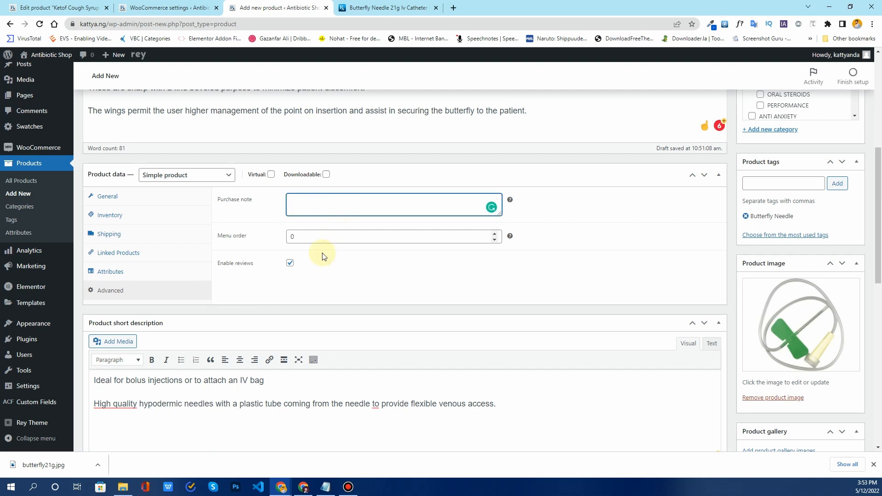
left_click(300, 272)
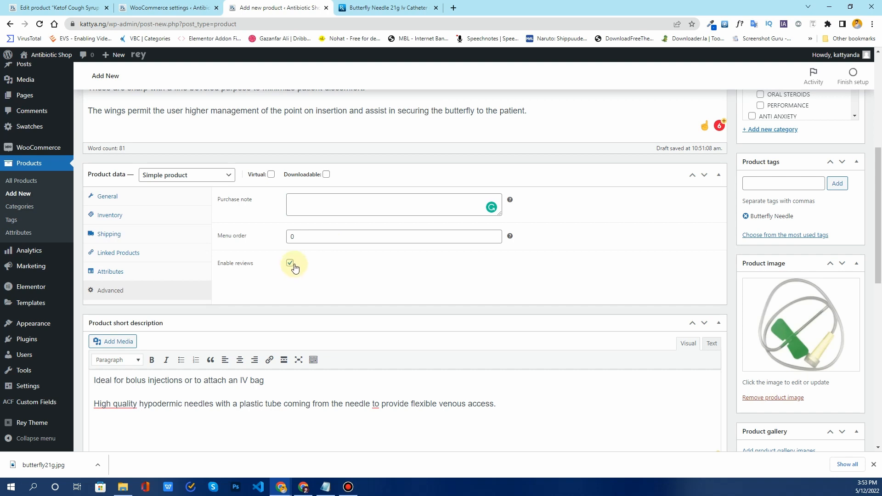
left_click(291, 264)
- Recheck the product's general price data and publish the product
scroll(359, 272, "up", 3)
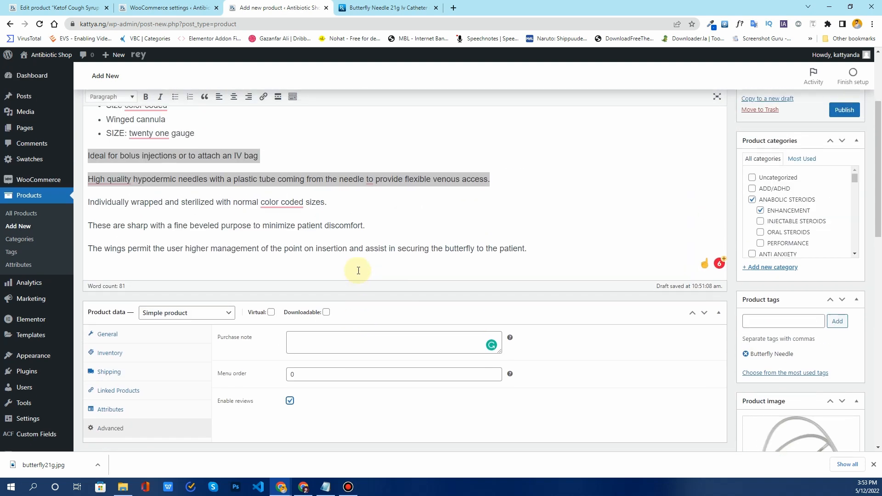
left_click(136, 335)
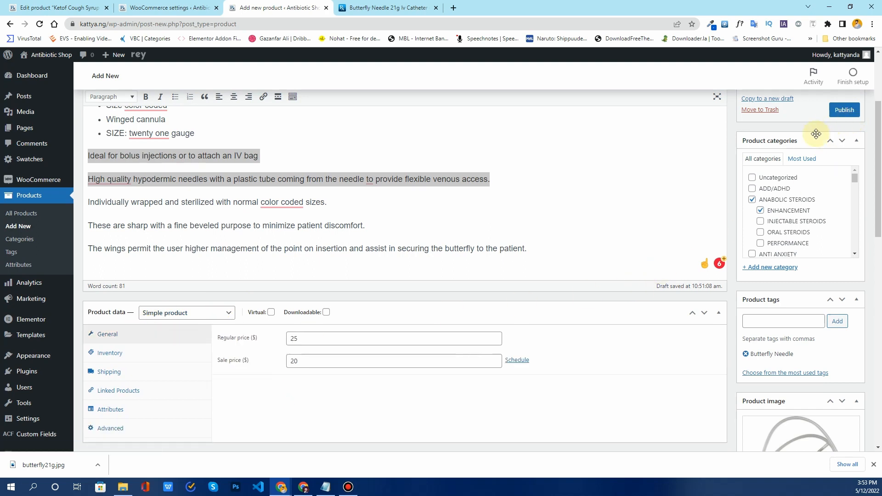
scroll(816, 134, "up", 3)
left_click(844, 248)
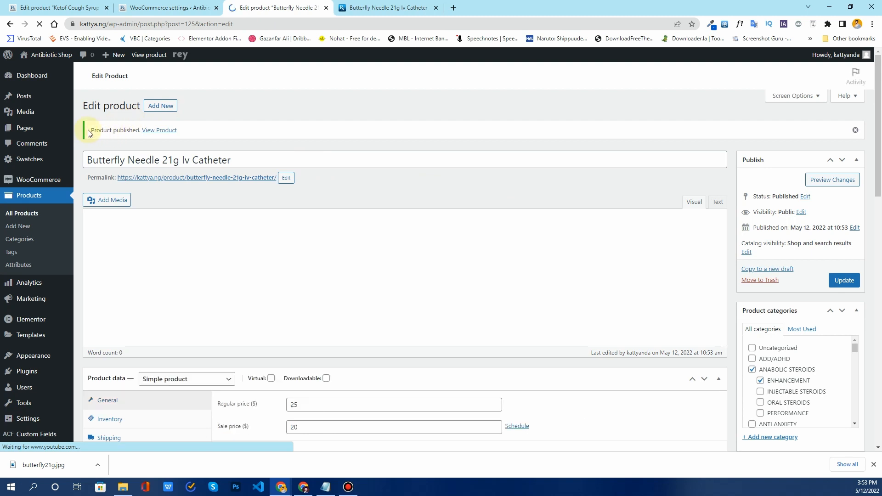
- Open the published product's store page and examine its title, prices, short description and stock status
left_click_drag(91, 131, 136, 130)
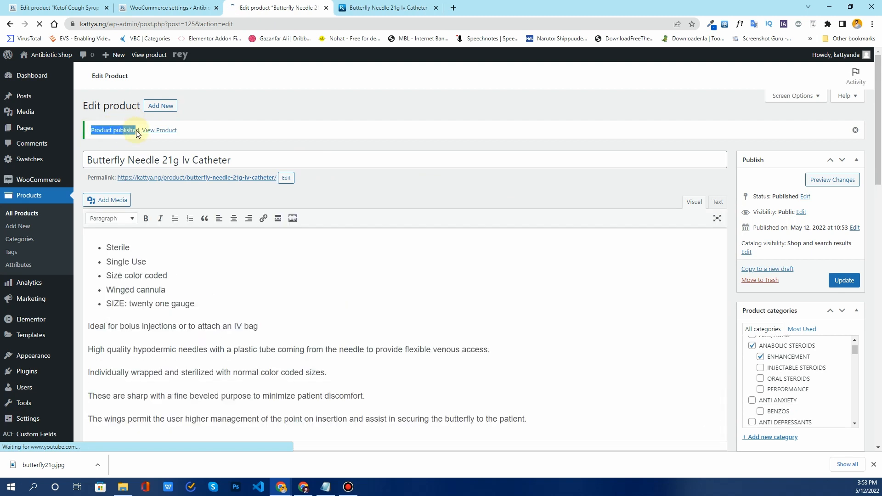
left_click(165, 132)
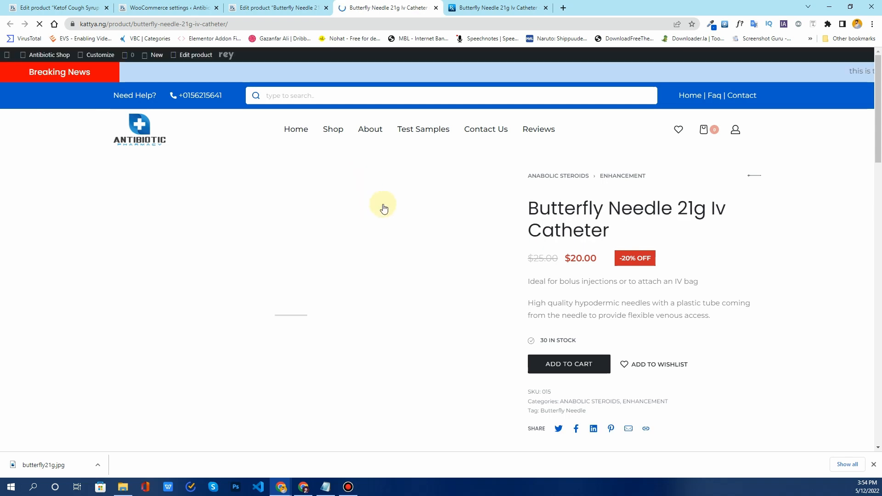
left_click_drag(626, 230, 530, 210)
scroll(634, 205, "down", 1)
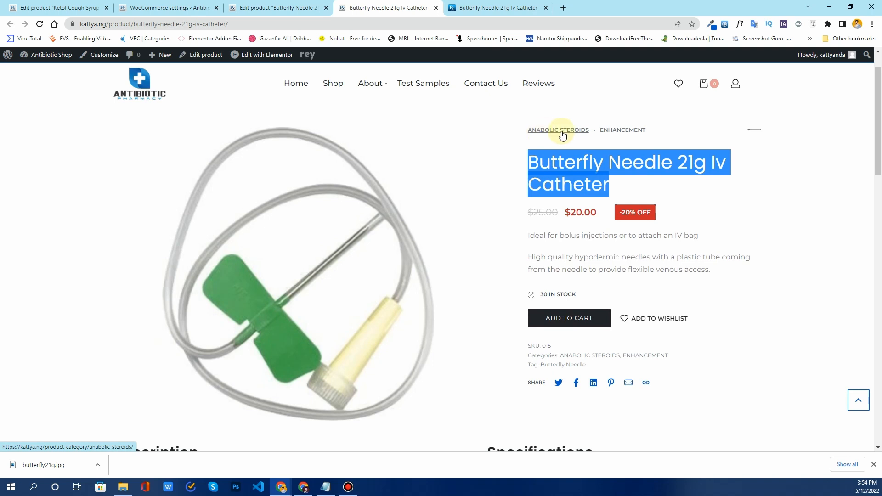
left_click(630, 164)
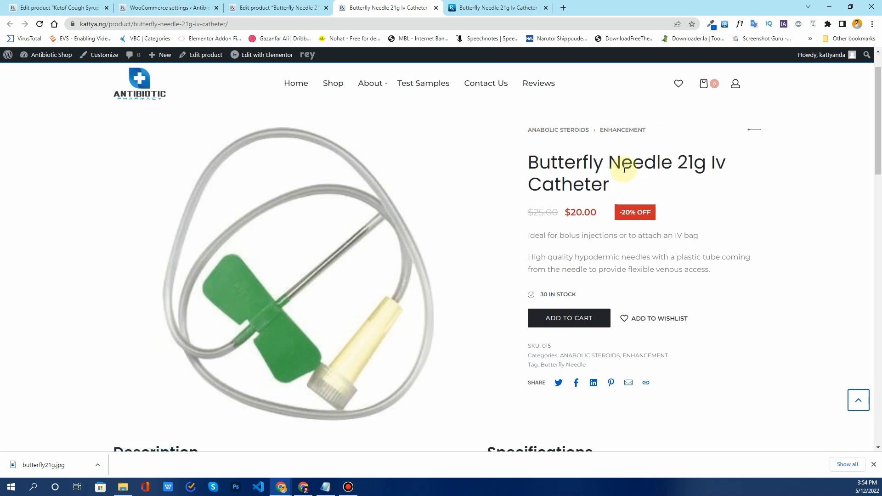
scroll(644, 179, "down", 2)
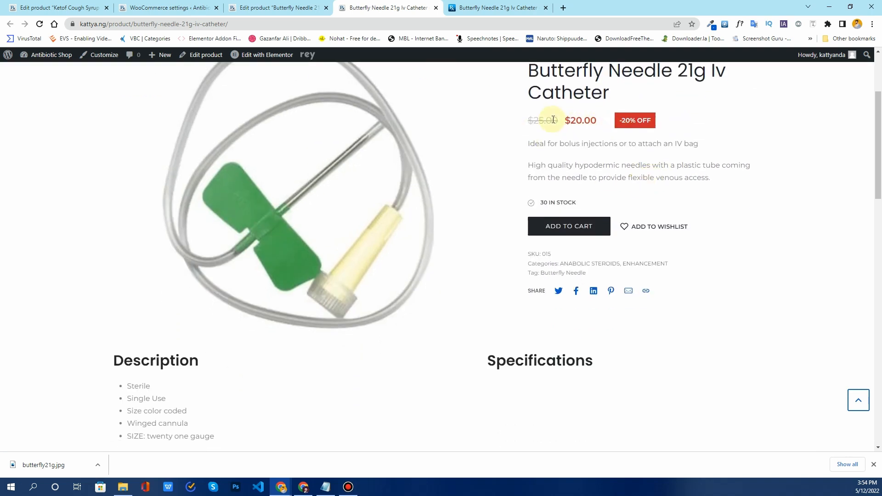
left_click_drag(559, 120, 528, 120)
left_click_drag(600, 122, 569, 122)
left_click_drag(530, 143, 688, 178)
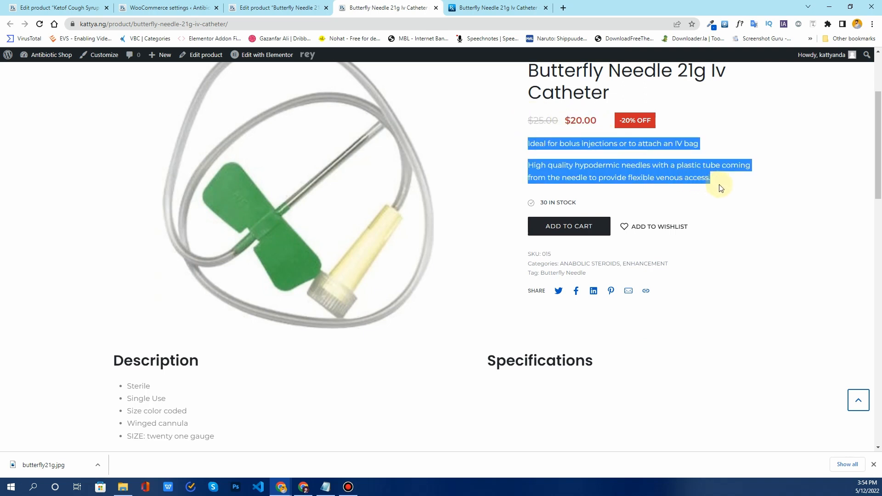
left_click(580, 177)
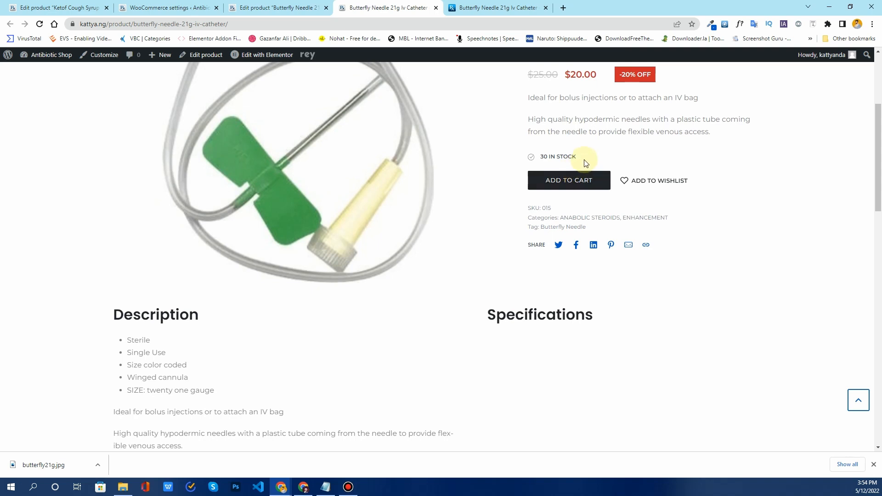
left_click_drag(585, 164, 540, 157)
scroll(289, 252, "down", 5)
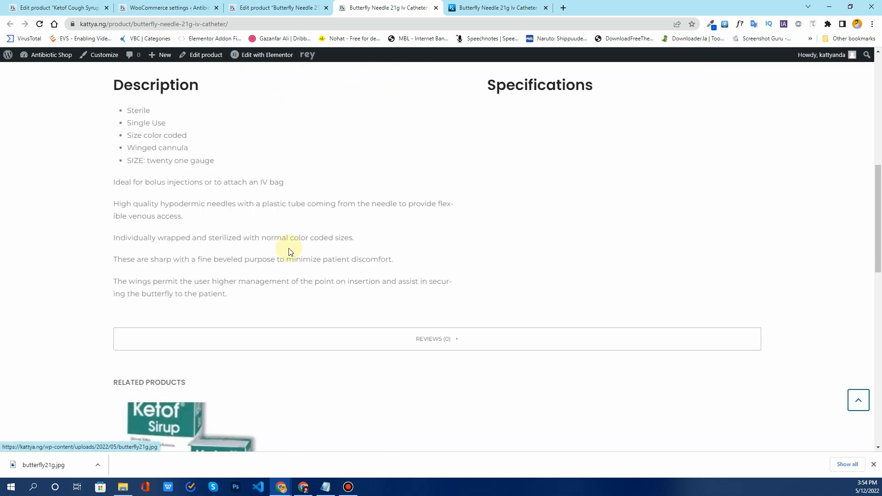
- Examine the store page's full description and review form, and close the page to return to the product editor
left_click_drag(343, 296, 115, 118)
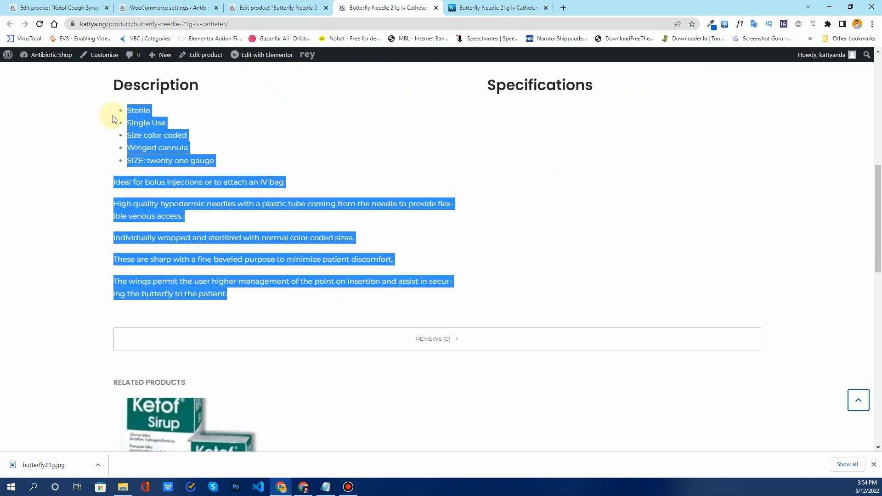
left_click(387, 346)
scroll(457, 273, "down", 2)
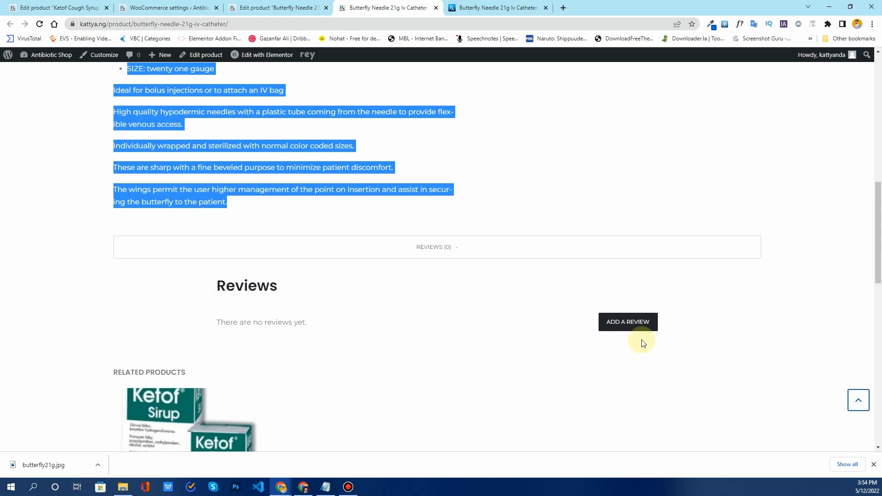
left_click(633, 330)
scroll(633, 331, "down", 6)
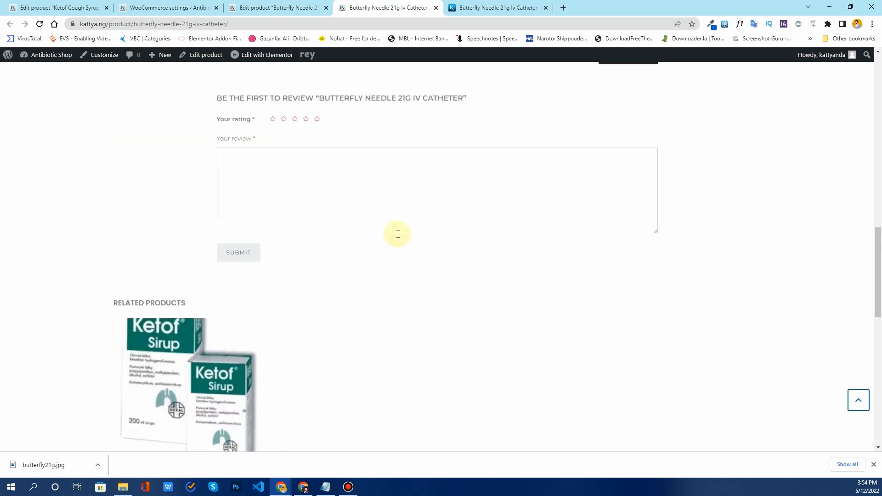
scroll(275, 226, "up", 1)
scroll(347, 244, "up", 15)
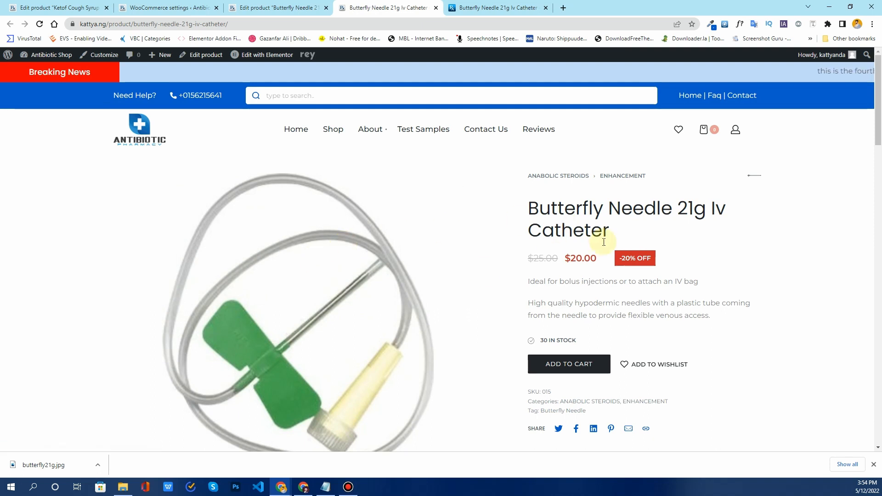
scroll(576, 232, "down", 1)
scroll(575, 231, "down", 3)
scroll(575, 231, "up", 3)
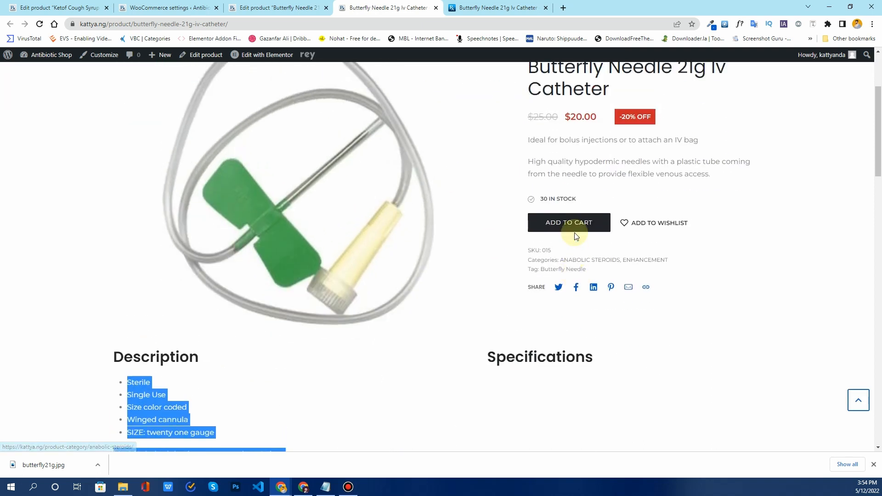
left_click(436, 8)
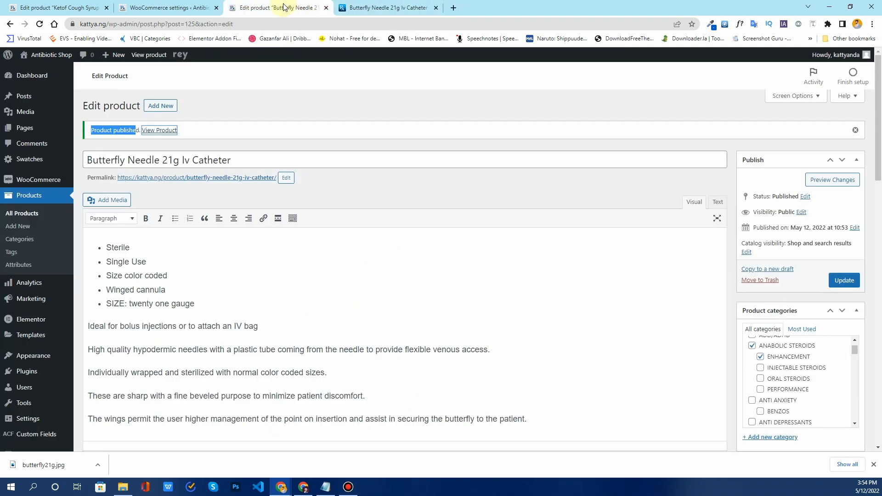
left_click(257, 105)
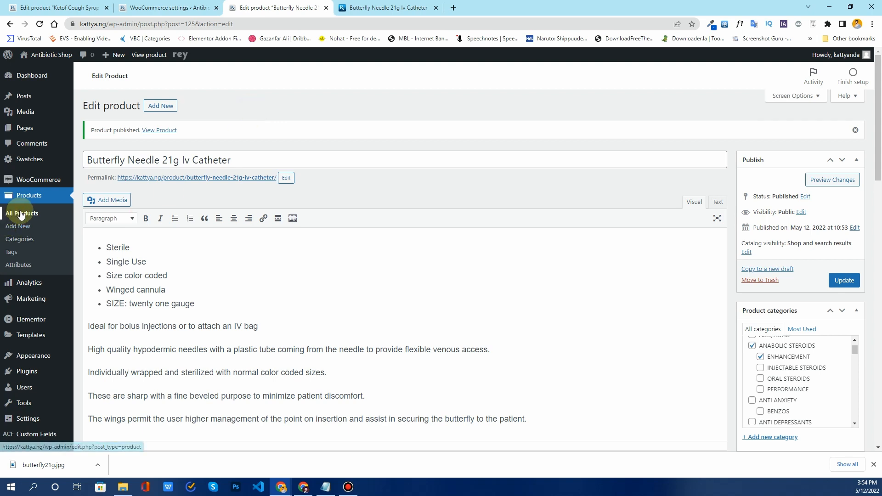
- Begin a new product category named eBooks, leaving its slug blank and its parent category set to None
left_click(32, 244)
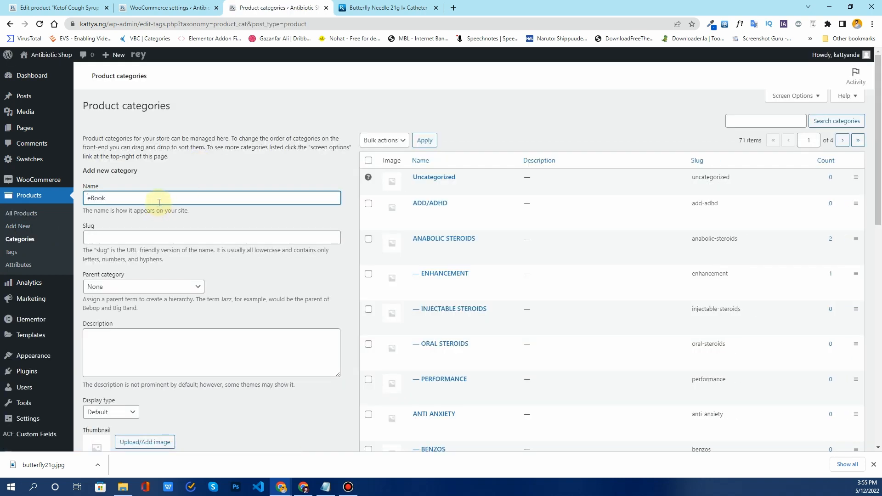
scroll(121, 238, "down", 2)
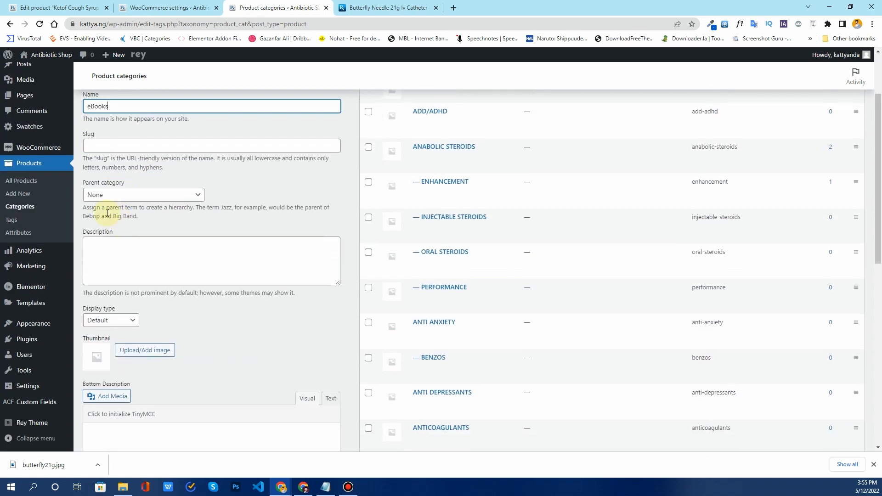
left_click(114, 147)
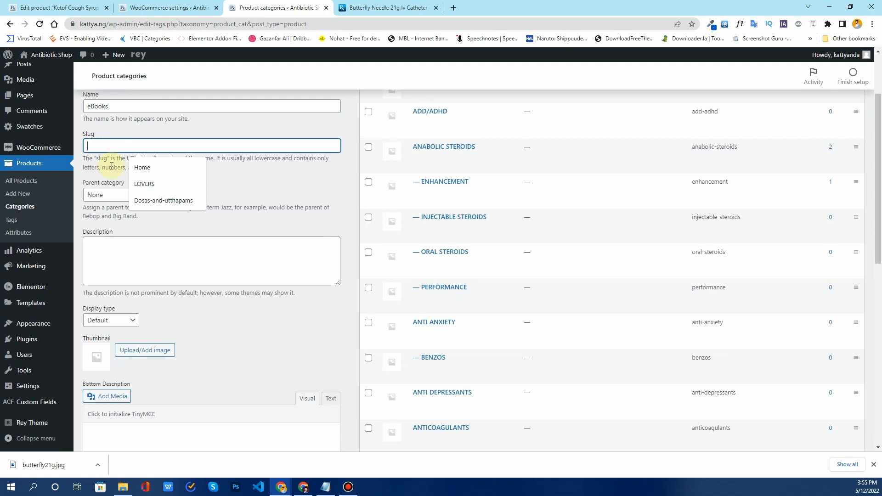
left_click(108, 195)
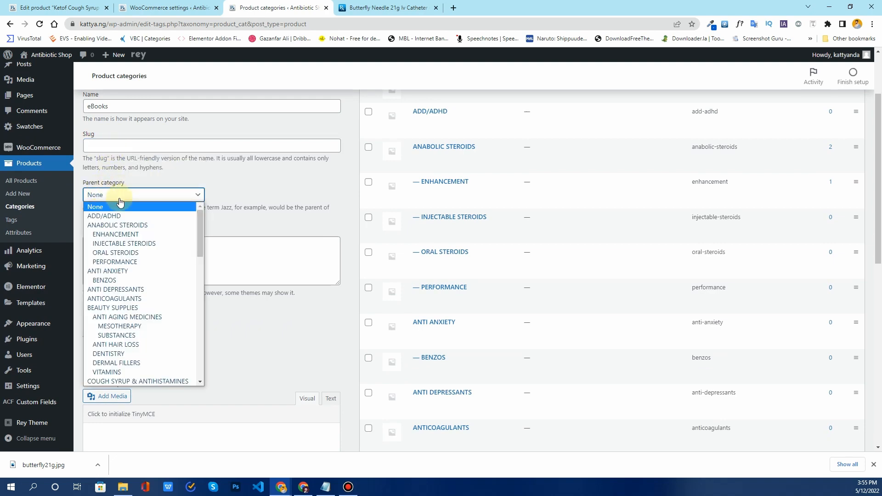
left_click(111, 208)
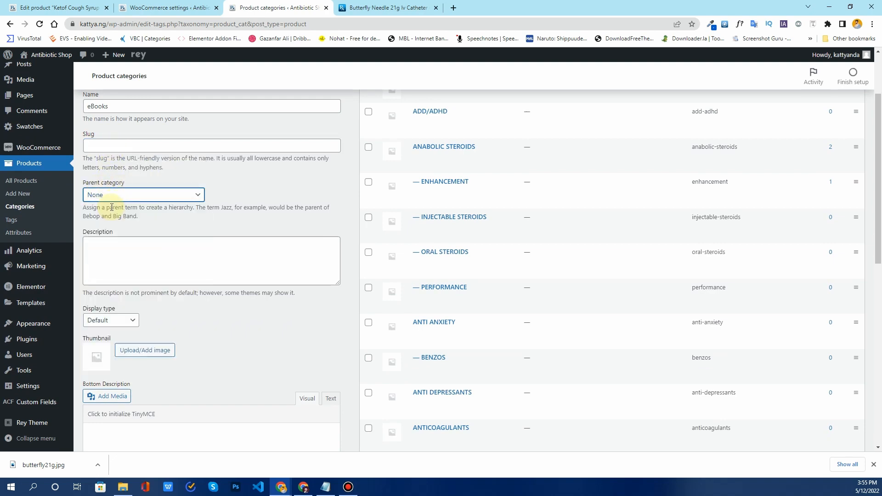
left_click(121, 203)
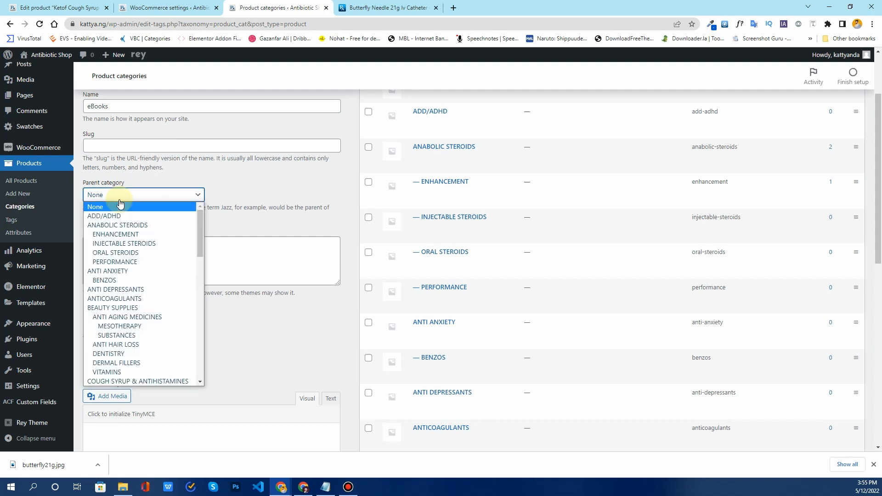
left_click(120, 204)
scroll(138, 207, "up", 2)
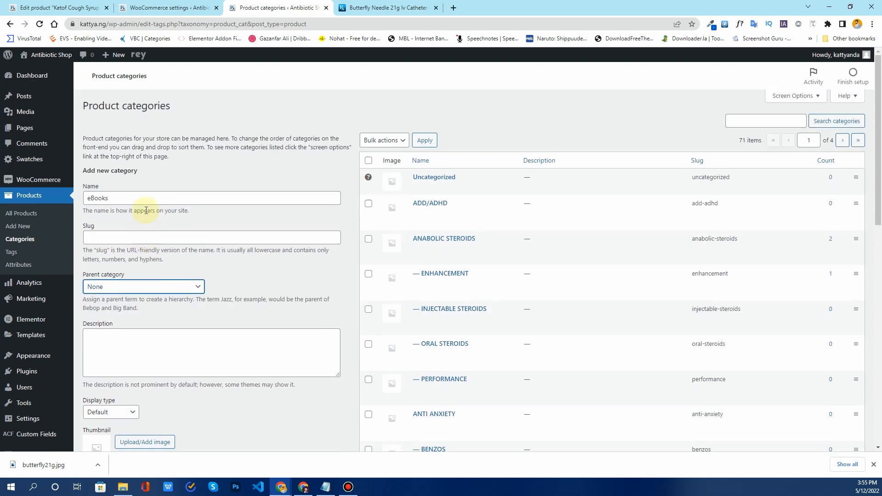
- Leave the eBooks category's description empty and its display options at their defaults, and add the category
scroll(145, 210, "down", 1)
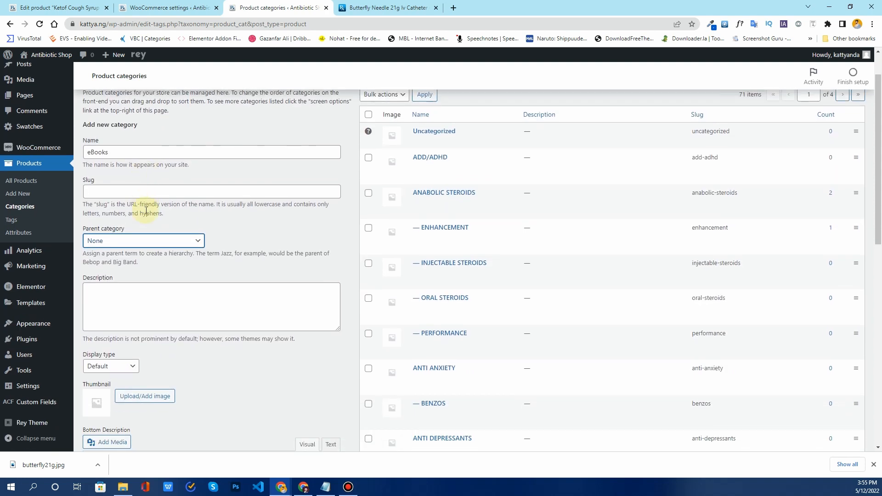
scroll(146, 210, "down", 1)
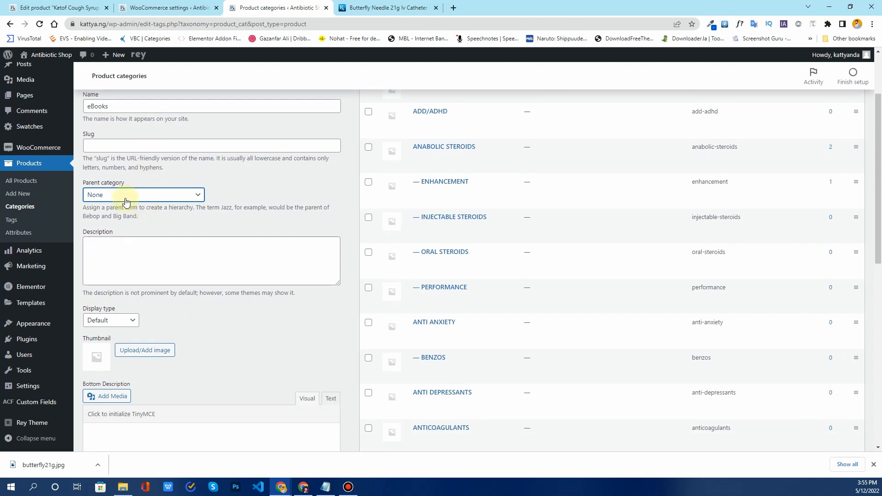
scroll(133, 206, "down", 1)
left_click(112, 203)
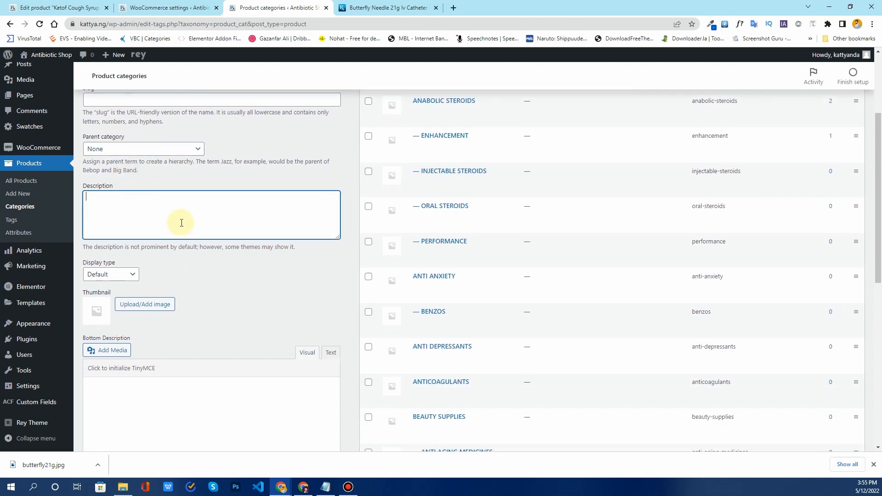
scroll(182, 223, "down", 1)
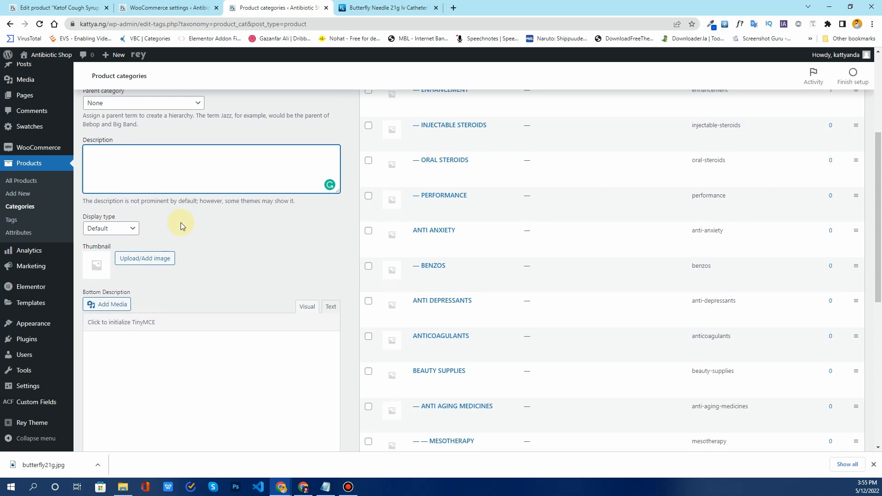
scroll(180, 222, "down", 2)
scroll(180, 222, "down", 5)
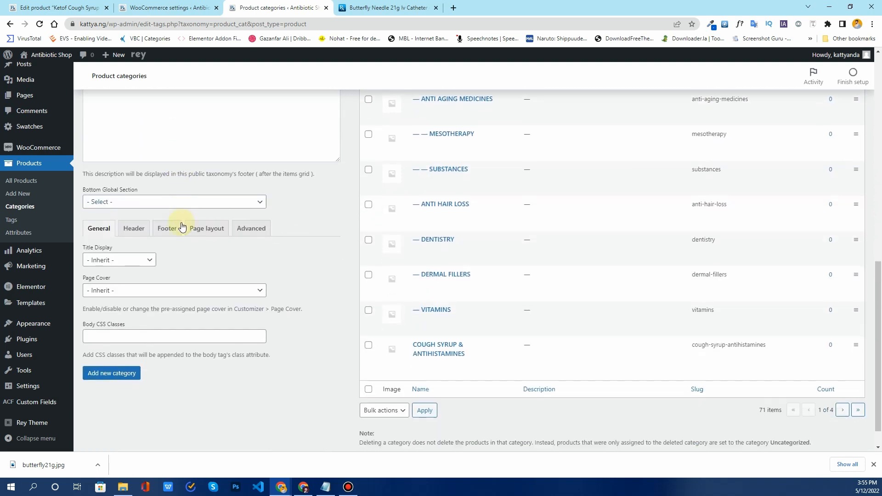
left_click(121, 366)
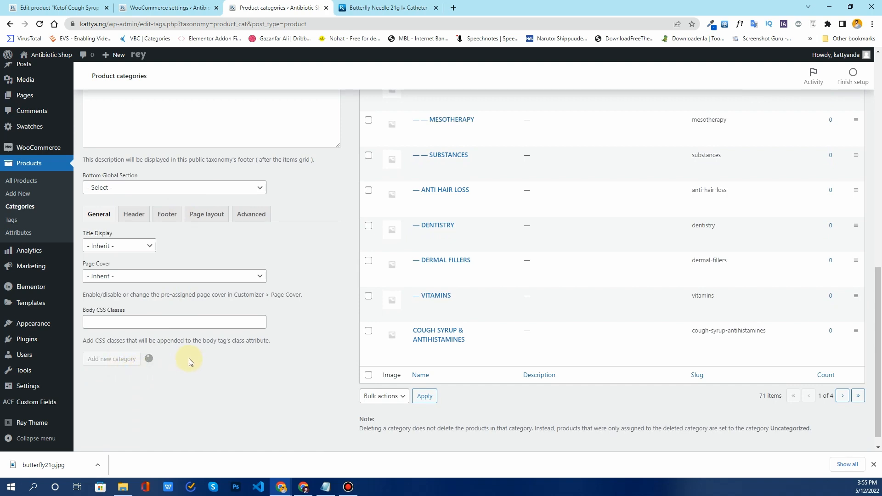
scroll(189, 358, "up", 15)
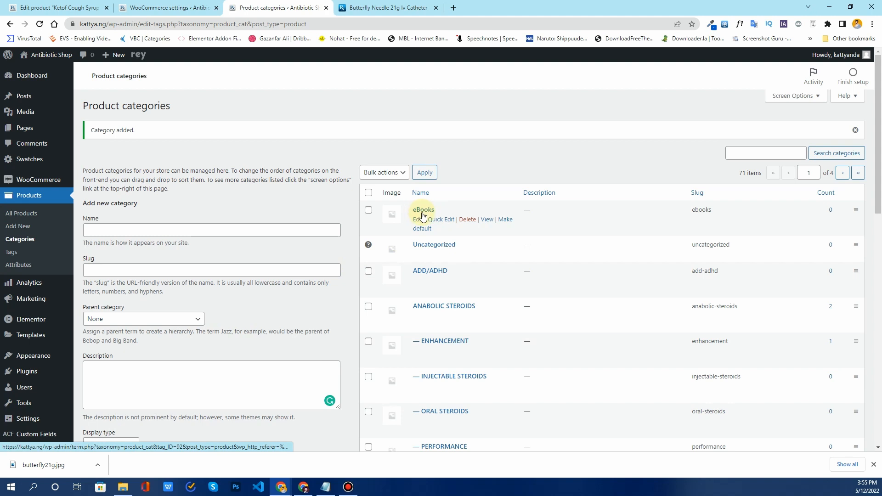
- Start a new product, upload the Adobe Photoshop Beginner's Guide 2021 cover from the computer and set it as the product image
left_click(12, 221)
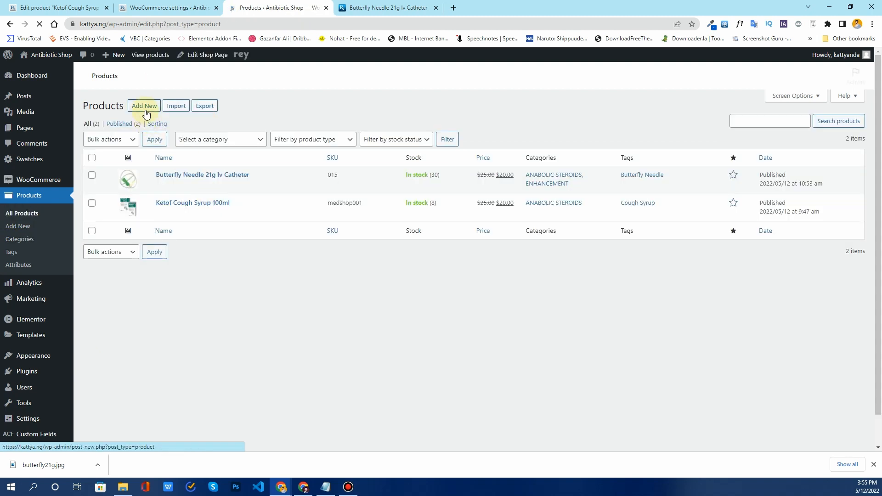
left_click(145, 109)
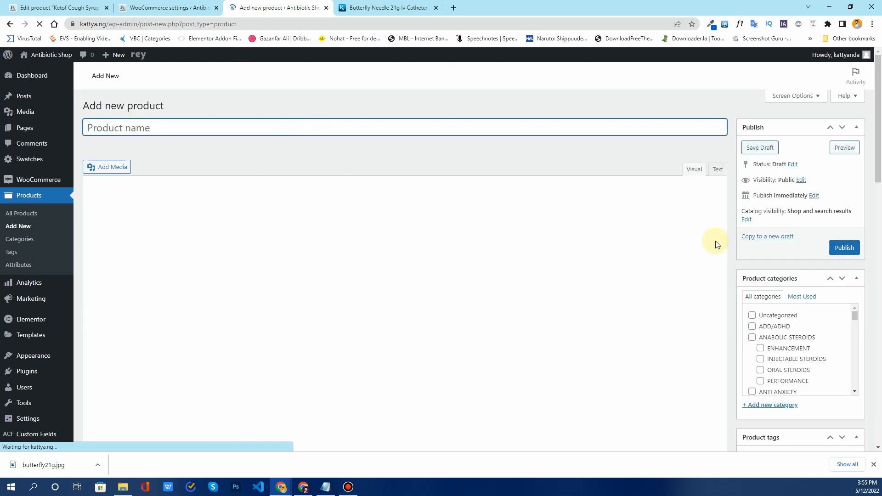
scroll(660, 273, "down", 3)
scroll(773, 298, "down", 4)
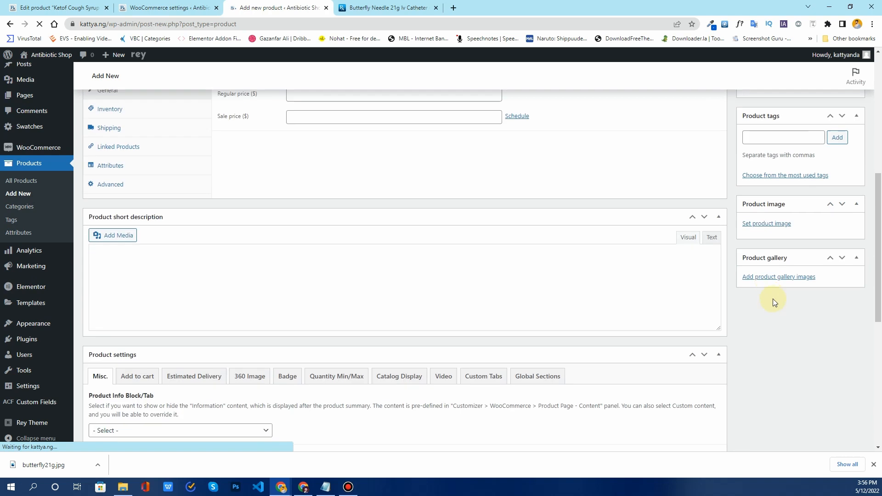
left_click(758, 224)
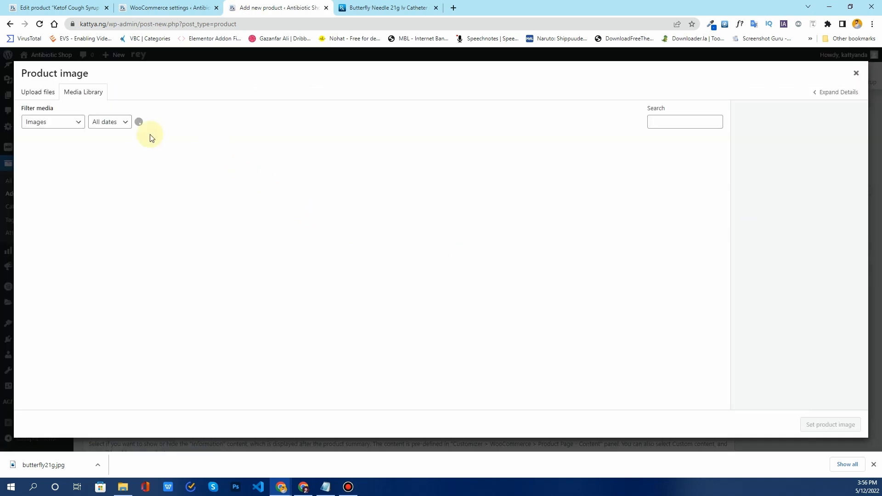
left_click(29, 92)
left_click(437, 251)
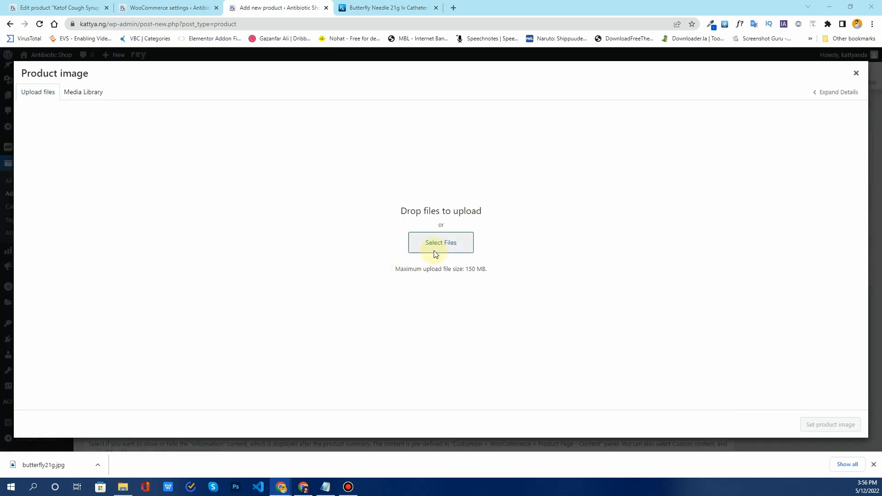
double_click(221, 105)
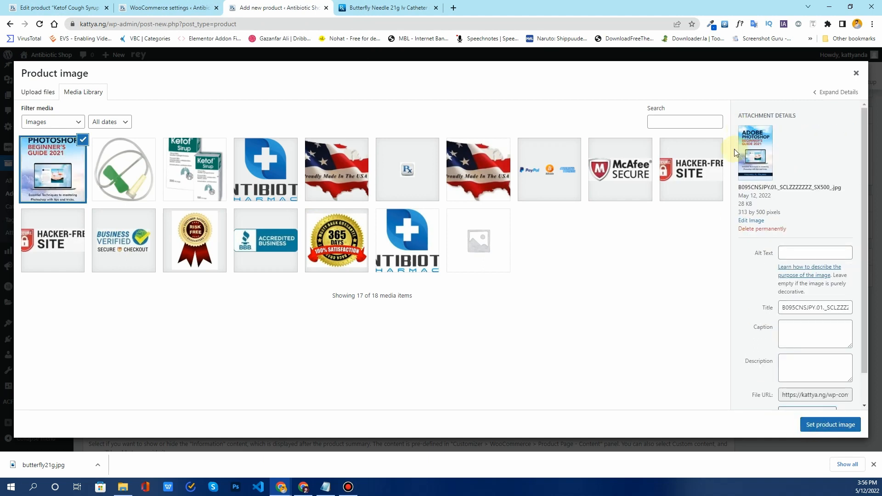
left_click(810, 424)
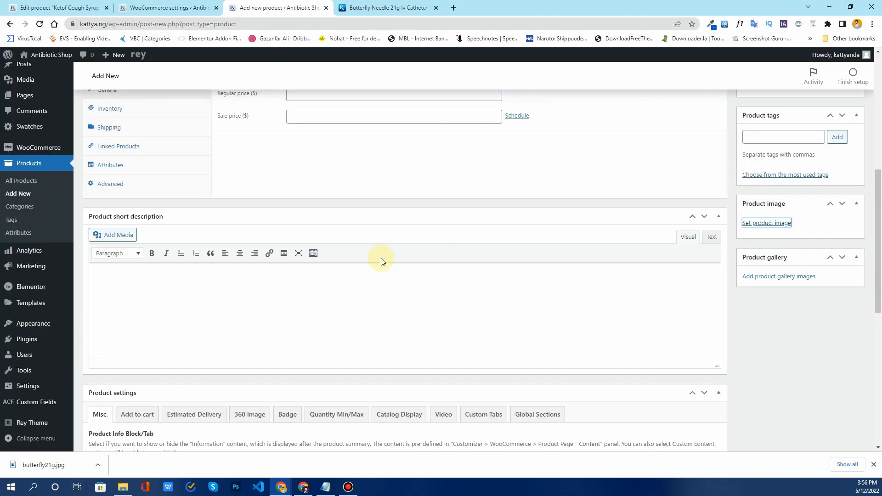
- Name the new product Adobe Photoshop Beginner Guideline, correcting the spelling of Beginner
scroll(381, 260, "up", 8)
left_click(129, 121)
type("A")
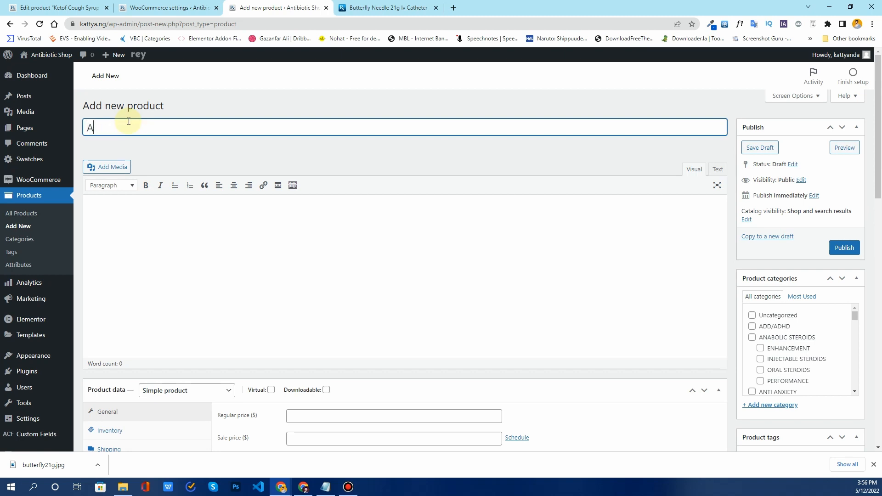
type("dobe Photoshop")
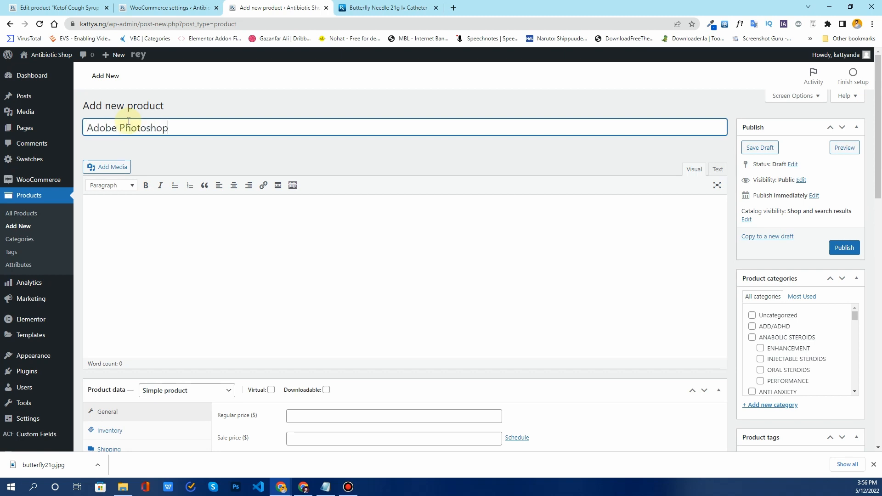
type(" BBegineer Guideline")
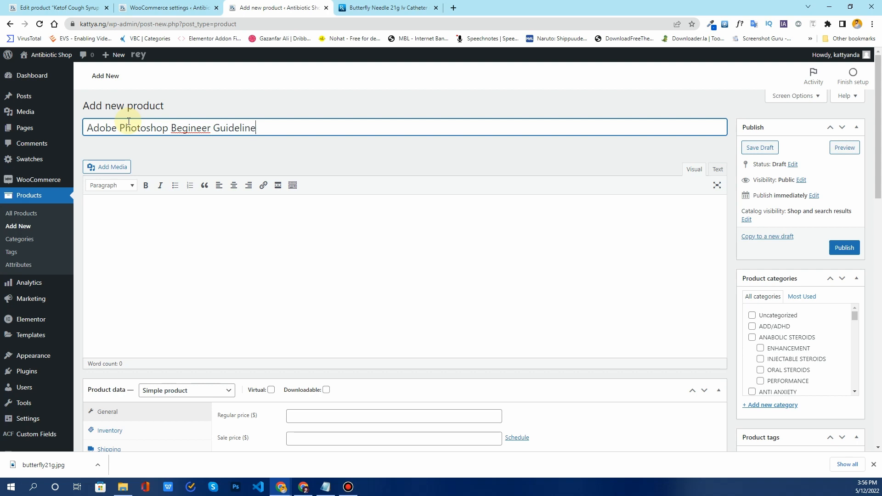
right_click(185, 129)
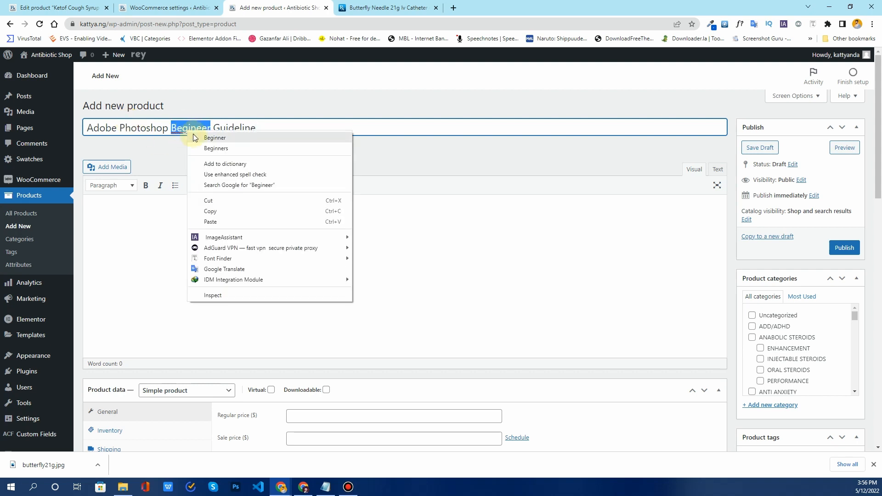
left_click(194, 136)
- Copy the first body paragraph of the Ketof Cough Syrup 100ml description into the new product's main description
left_click(168, 237)
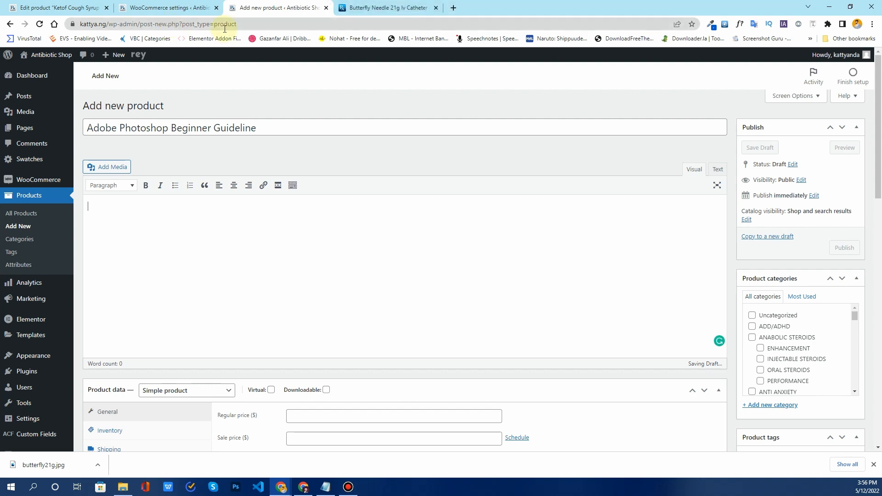
left_click(56, 8)
scroll(91, 223, "down", 1)
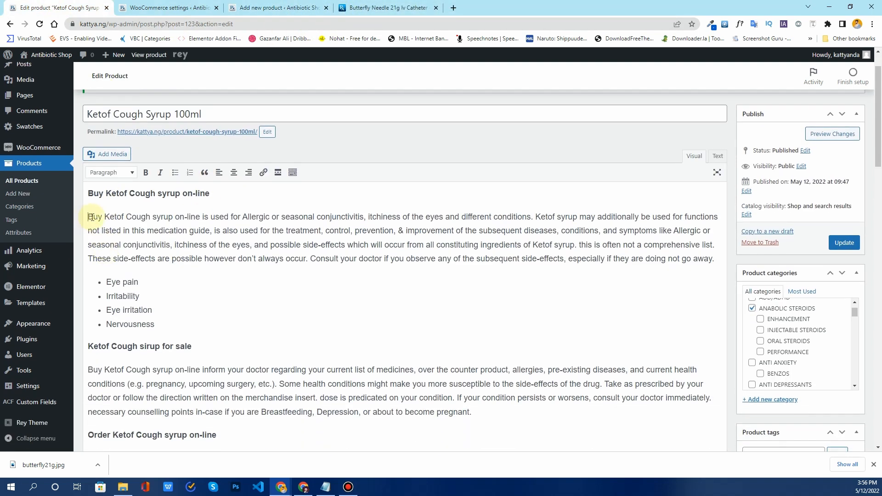
left_click_drag(91, 217, 728, 259)
key("ctrl+c")
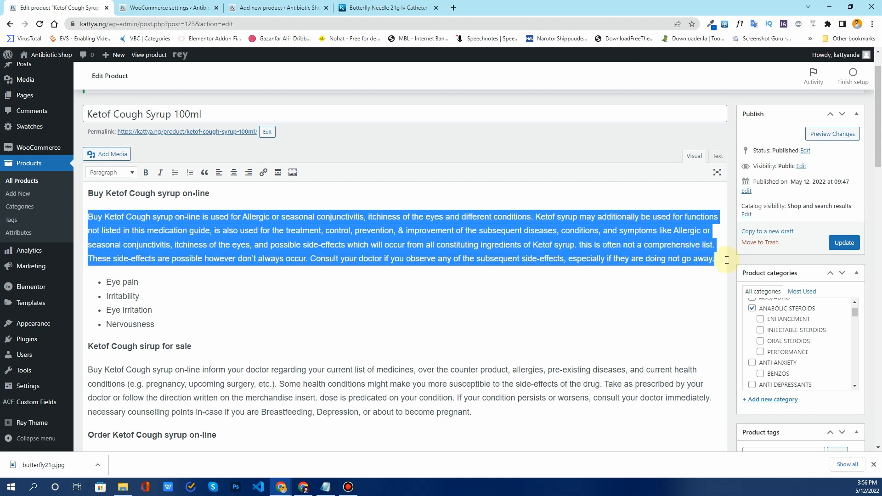
left_click(272, 8)
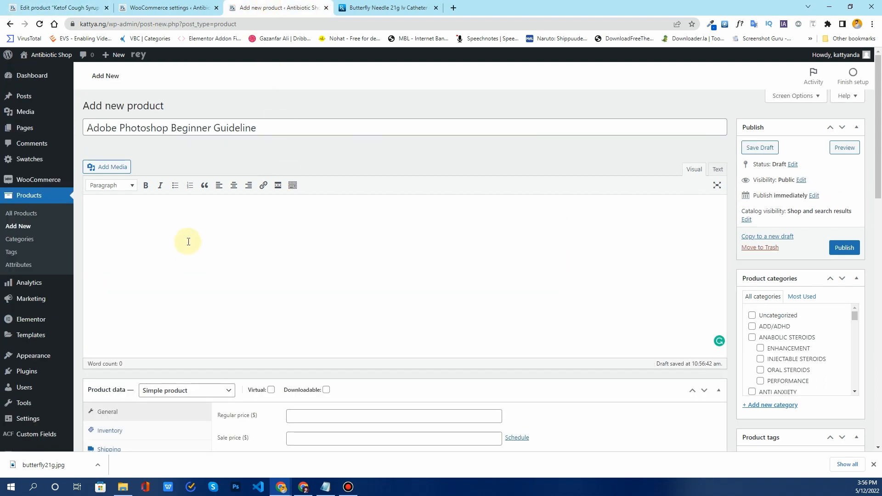
key("ctrl+v")
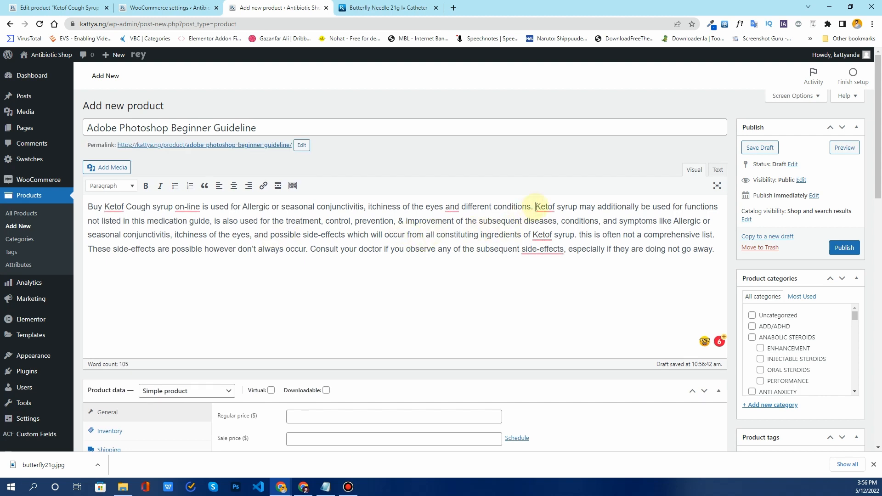
- Copy the first sentence of the main description into the product short description
left_click_drag(536, 206, 86, 207)
key("ctrl+c")
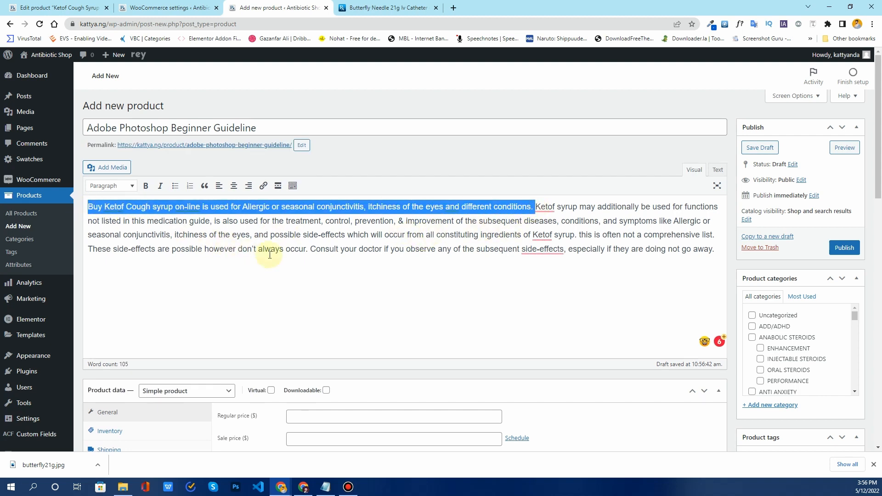
key("ctrl+minus")
key("ctrl+minus")
scroll(270, 256, "down", 15)
key("ctrl+plus")
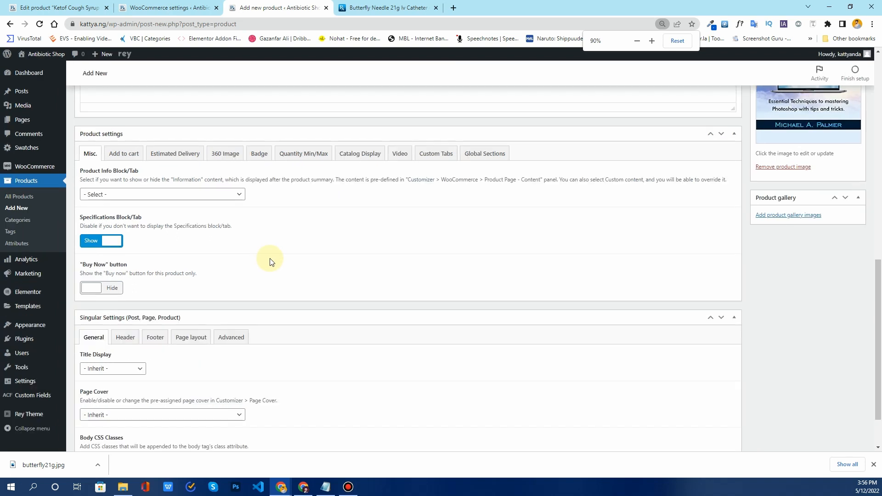
key("ctrl+plus")
scroll(288, 280, "down", 3)
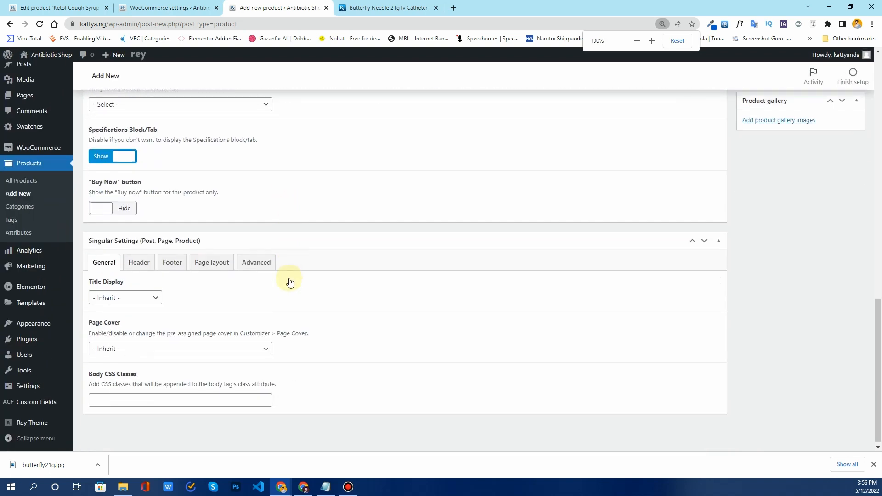
scroll(290, 284, "up", 7)
left_click(151, 257)
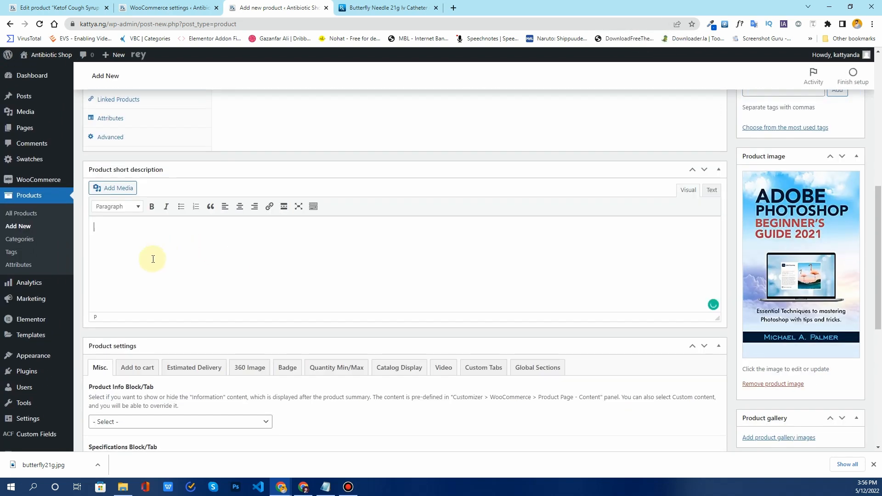
key("ctrl+v")
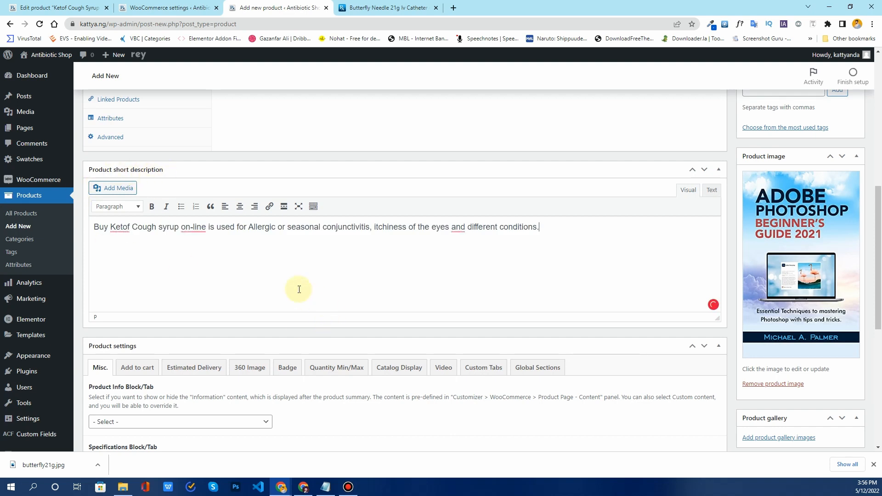
- Mark the product as downloadable and set its regular price to 20 and sale price to 10
scroll(299, 290, "up", 2)
scroll(299, 292, "up", 3)
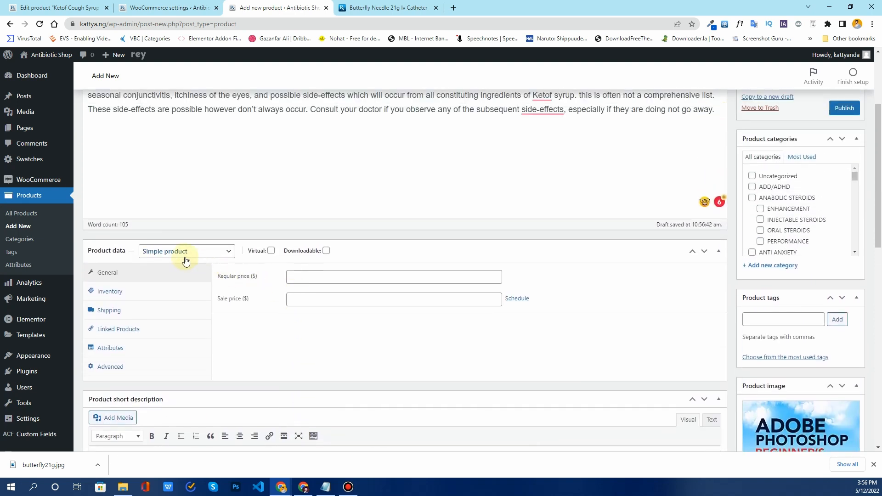
left_click(327, 251)
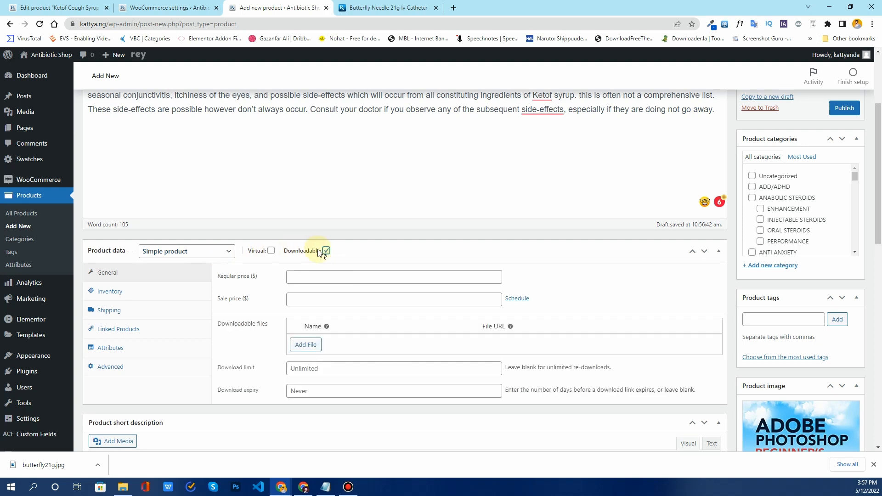
left_click(309, 276)
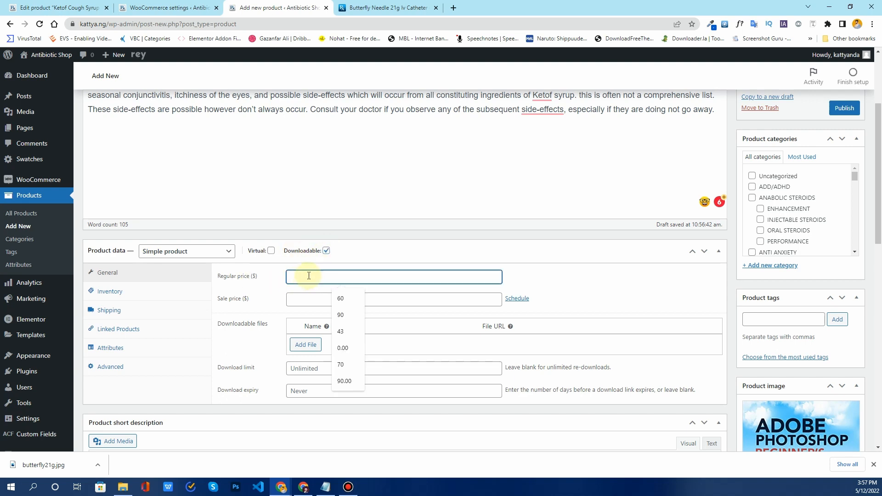
type("20")
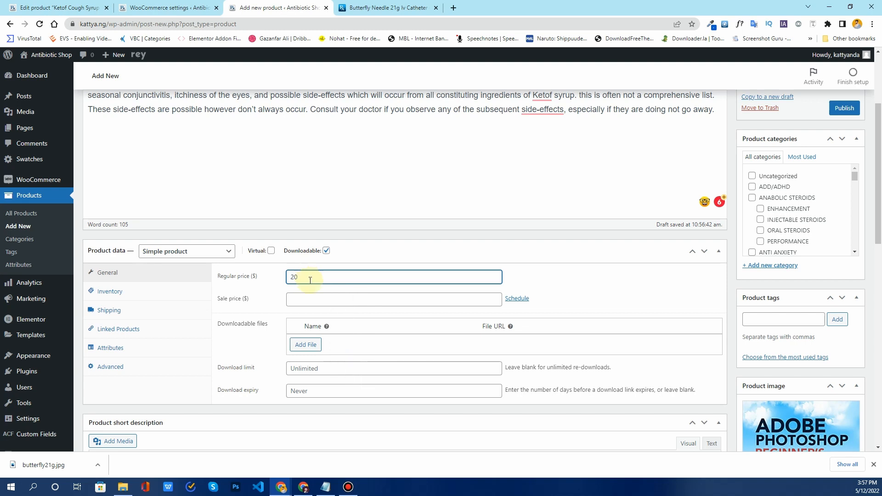
left_click(312, 295)
type("10")
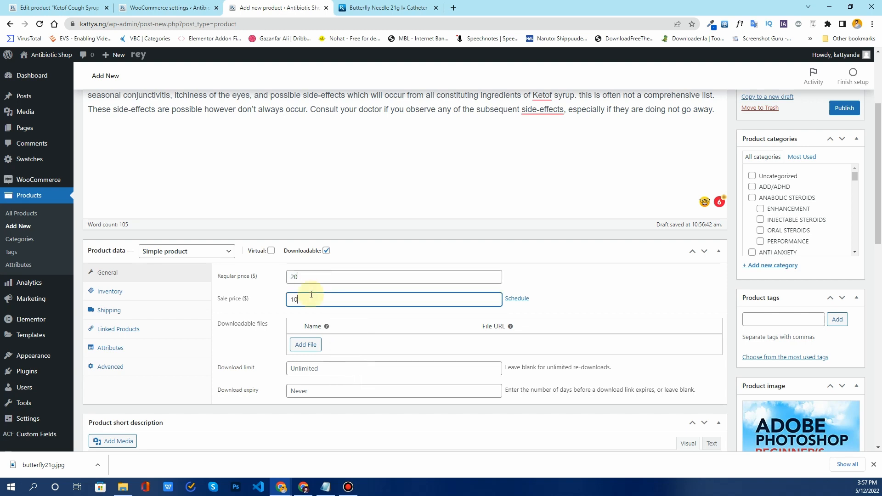
left_click(255, 339)
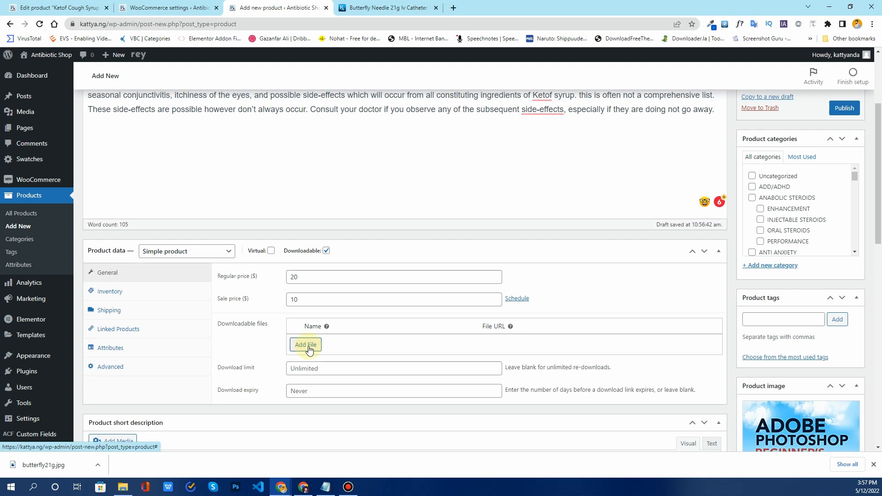
- Add a downloadable file entry using the Adobe Photoshop Beginner's Guide 2021 cover from the media library
scroll(815, 370, "down", 3)
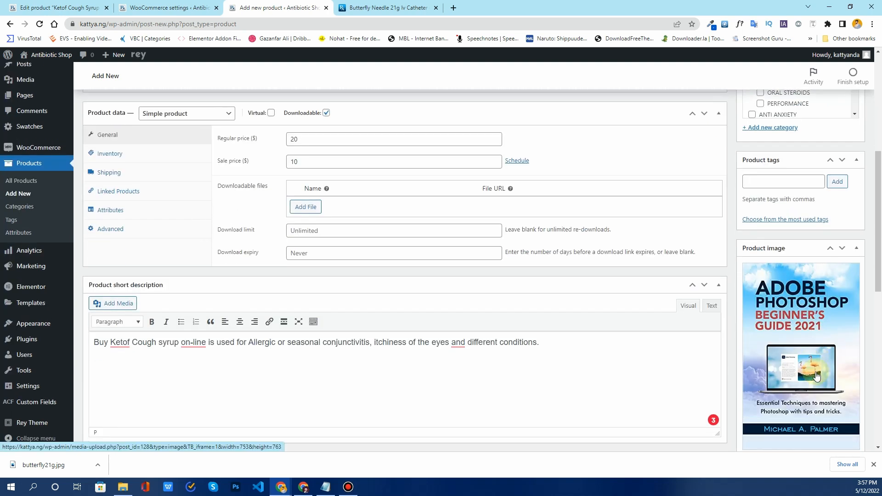
scroll(816, 372, "up", 2)
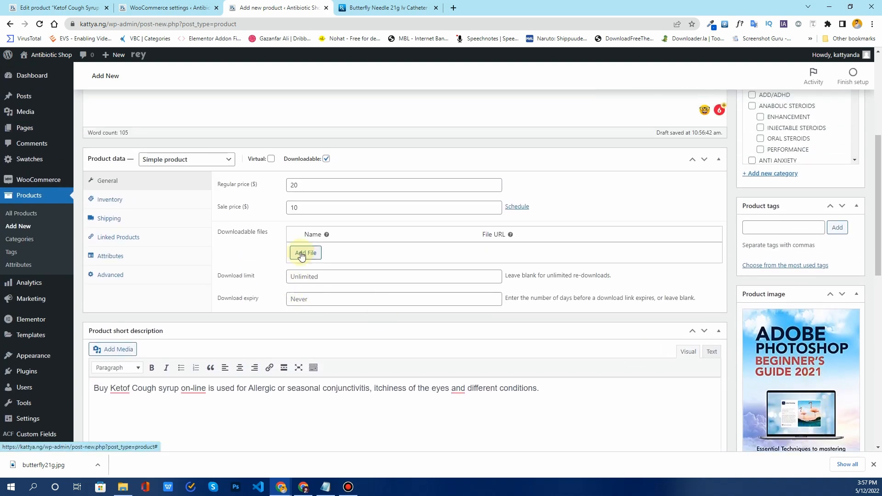
left_click(301, 254)
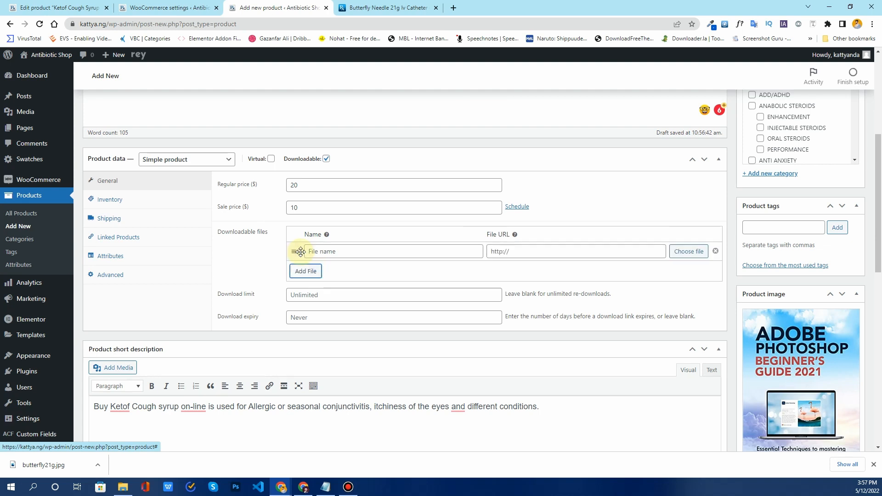
left_click(688, 252)
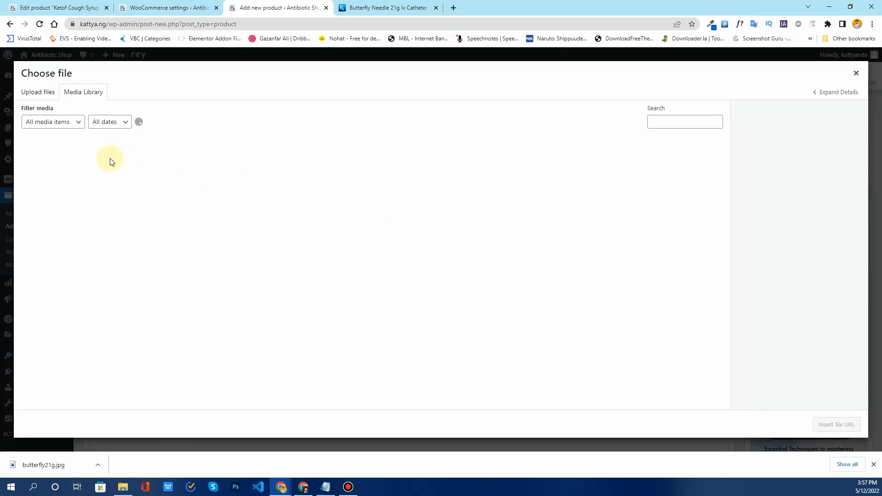
left_click(69, 172)
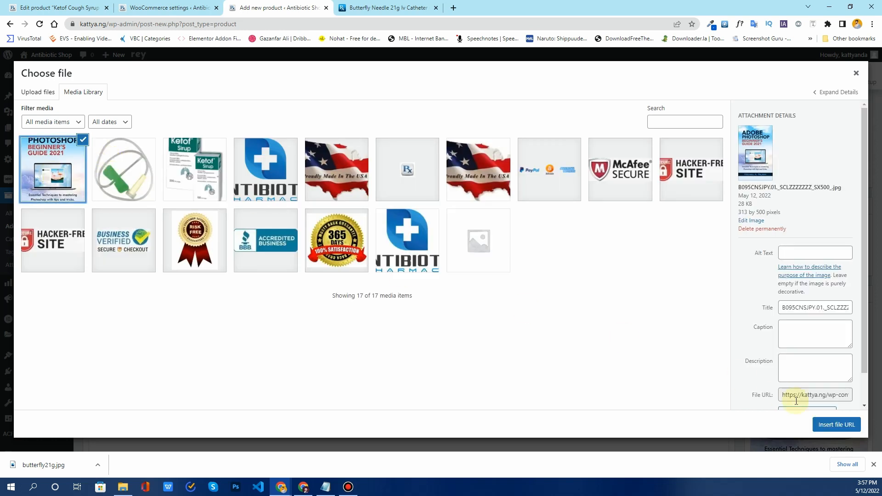
left_click(835, 424)
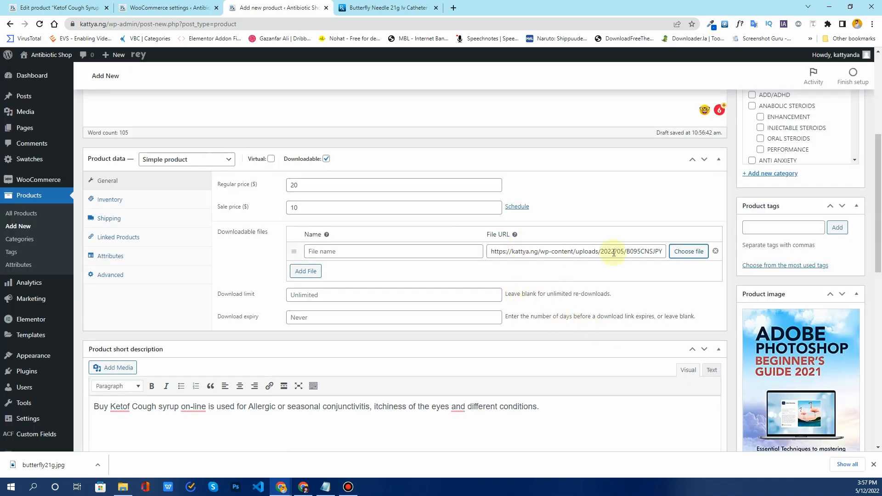
- Name the downloadable file Adobe Photoshop Beginner Guideline by copying the product title
left_click(329, 252)
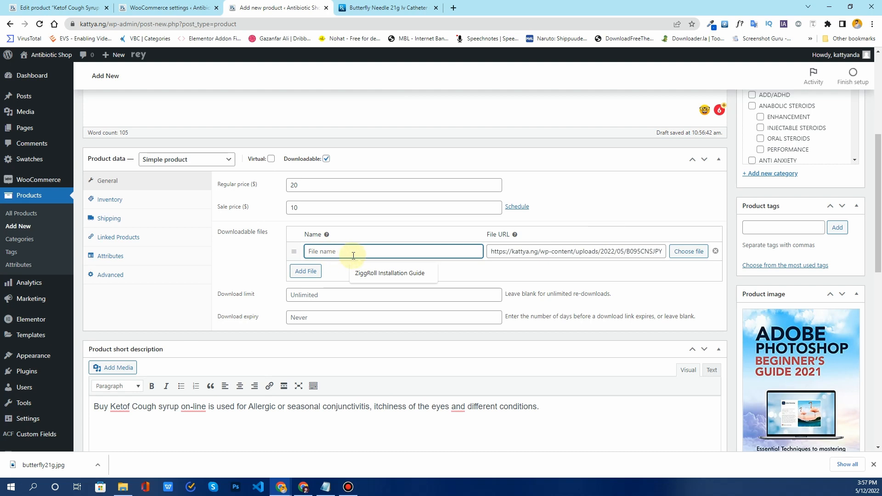
scroll(635, 207, "up", 5)
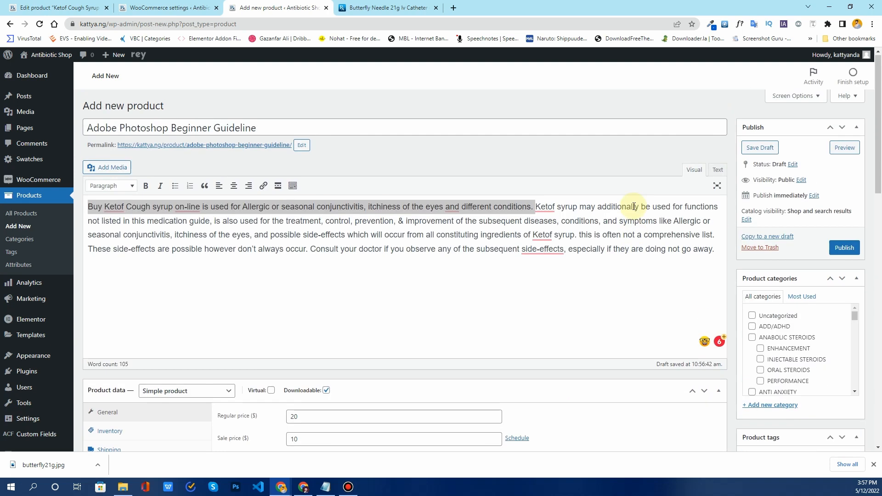
left_click(254, 128)
key("ctrl+a")
key("ctrl+c")
scroll(442, 248, "down", 5)
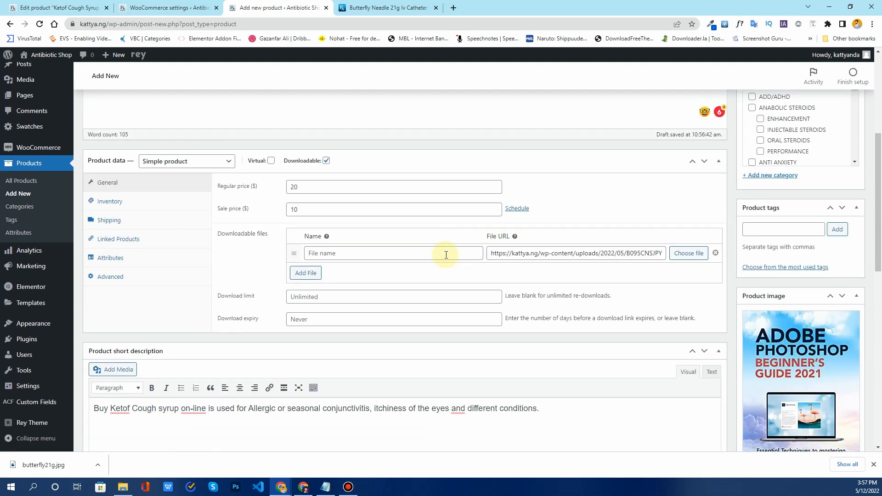
left_click(386, 254)
key("ctrl+v")
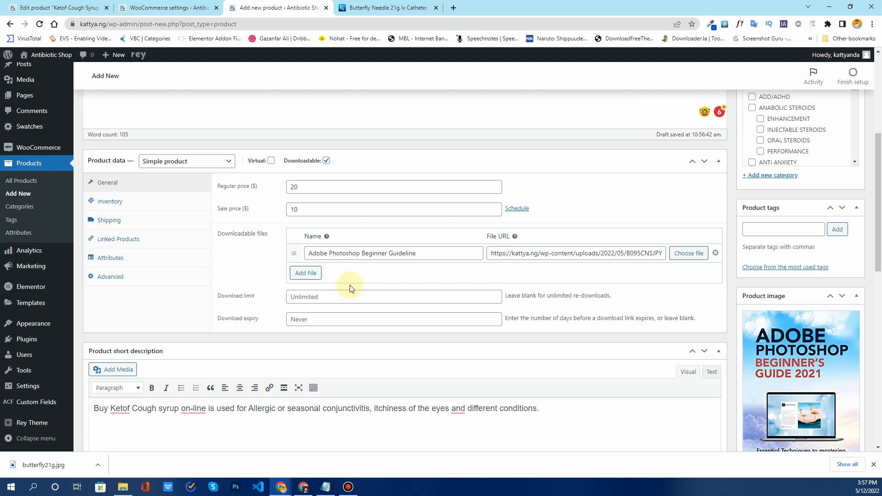
left_click(306, 302)
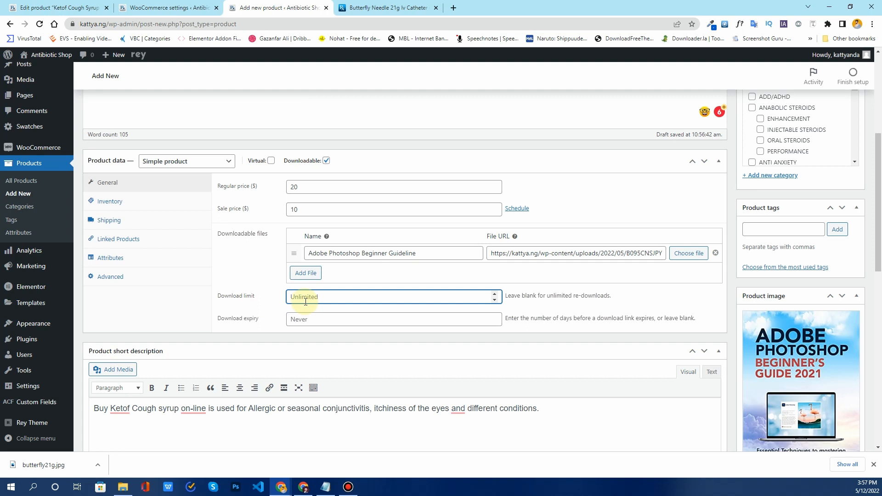
type("10")
key("BackSpace")
key("BackSpace")
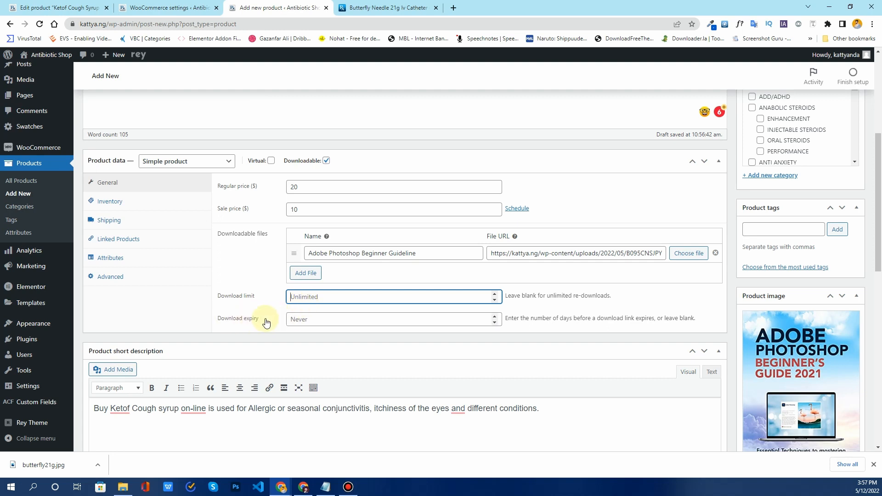
- Set the download expiry to 30 days
left_click(361, 321)
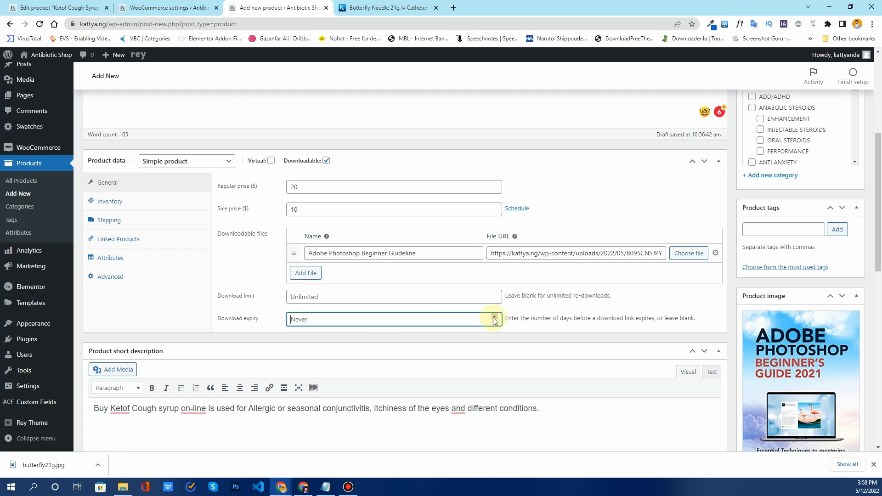
type("4")
left_click(495, 317)
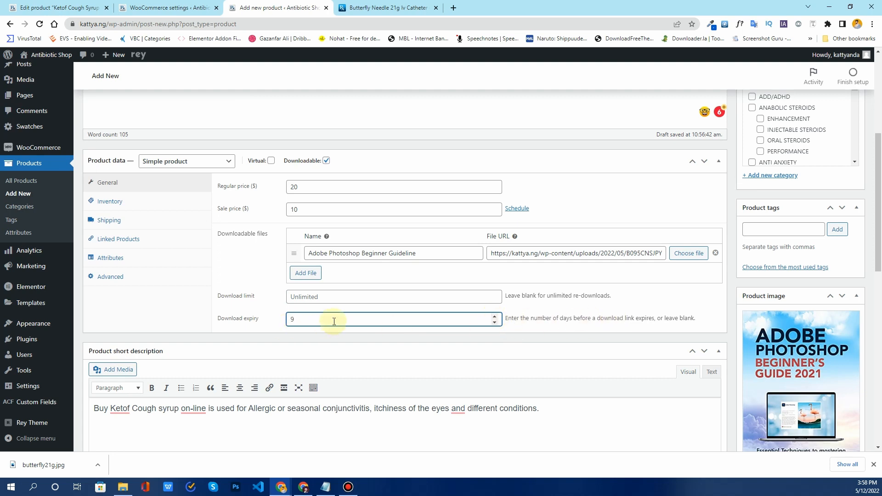
left_click_drag(335, 319, 260, 316)
type("30")
left_click(257, 314)
- Assign the product to the eBooks category
scroll(580, 315, "down", 2)
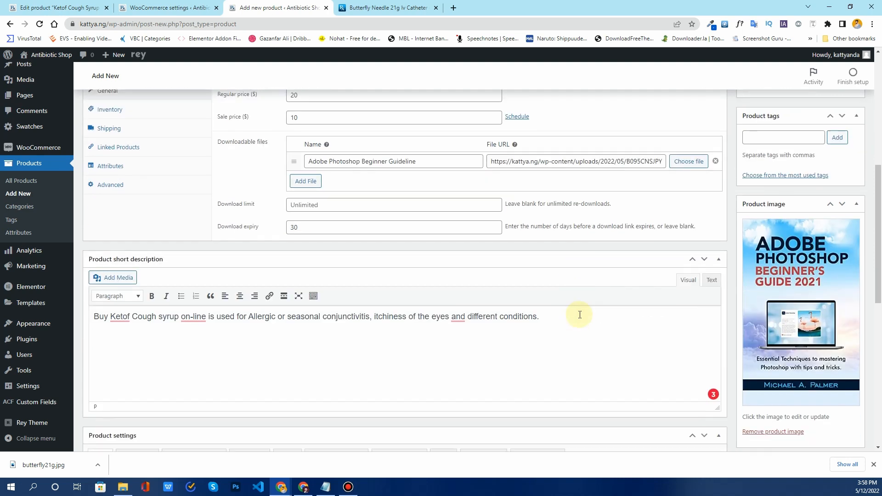
scroll(580, 315, "up", 4)
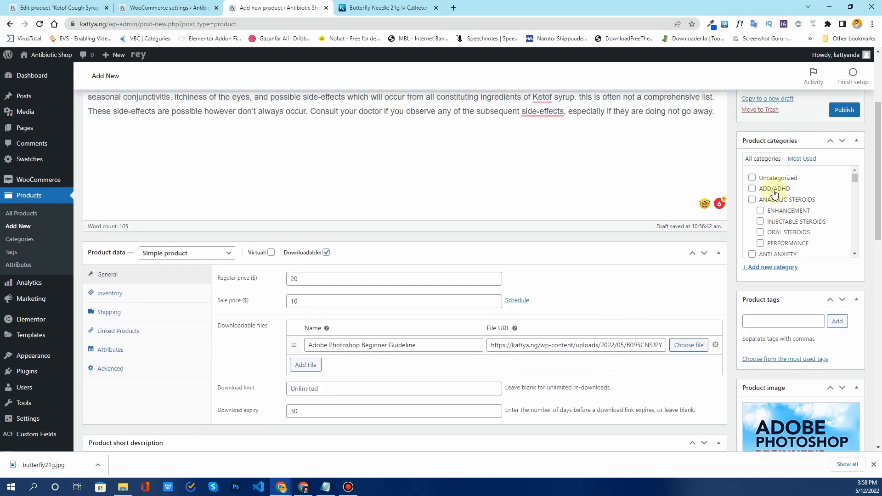
scroll(783, 186, "down", 5)
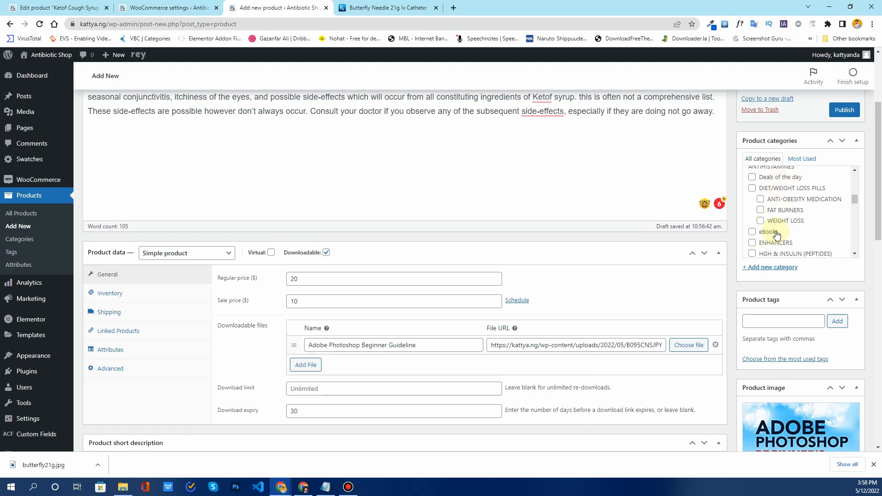
left_click(753, 233)
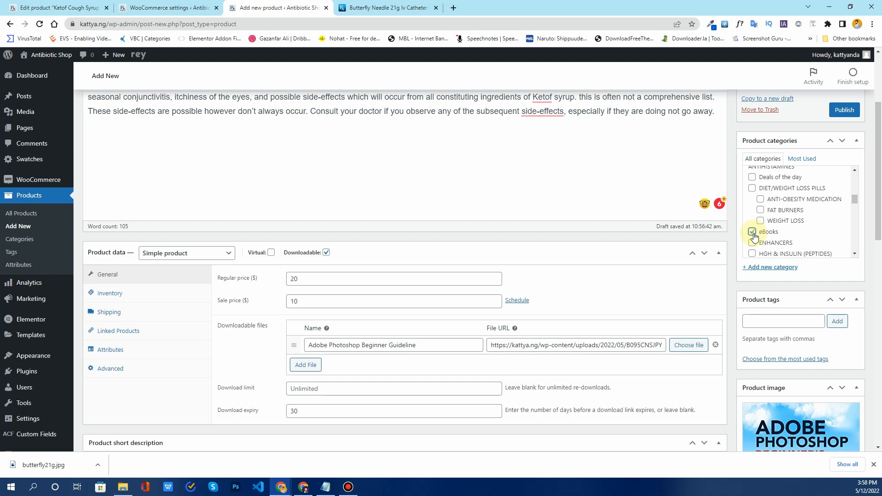
- Add the product tag Adobe Photoshop, copying the words from the product title
scroll(301, 189, "up", 3)
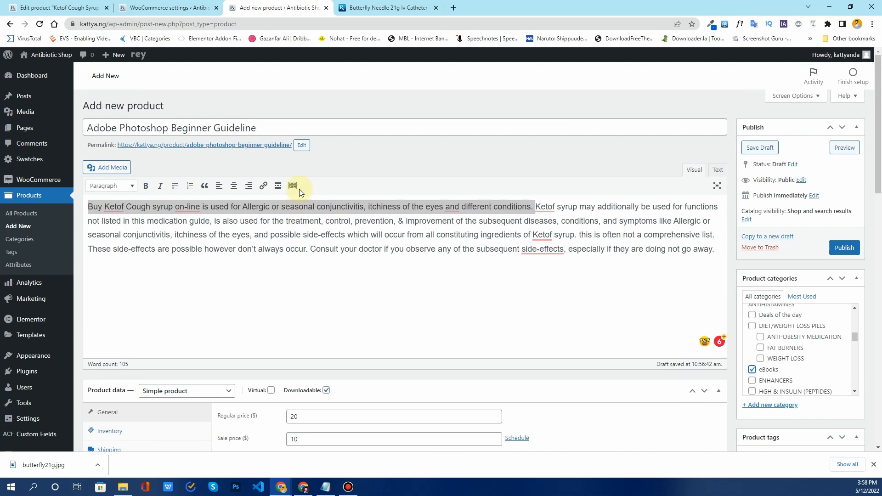
left_click(192, 131)
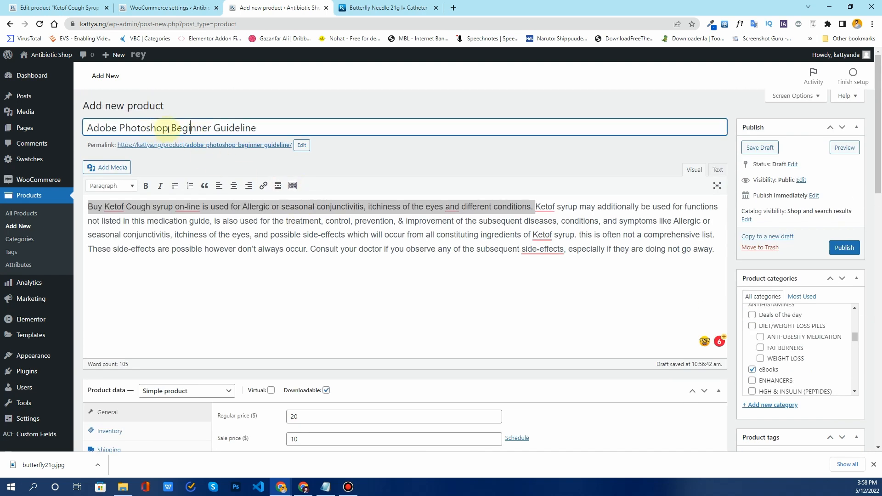
left_click_drag(169, 128, 89, 128)
key("ctrl+c")
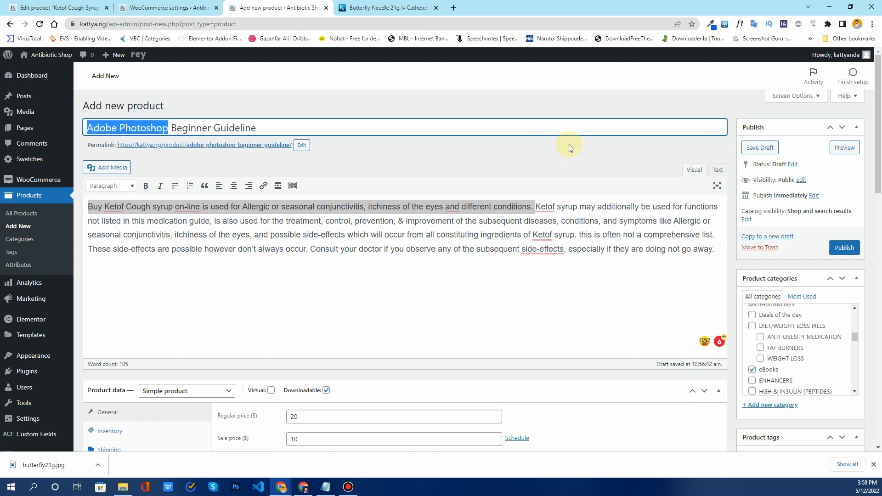
scroll(801, 223, "down", 7)
left_click(776, 139)
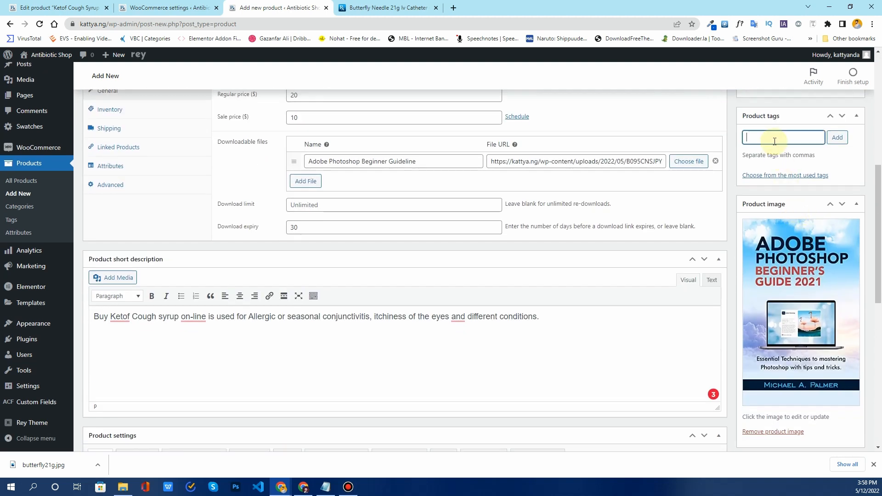
key("ctrl+v")
key("Return")
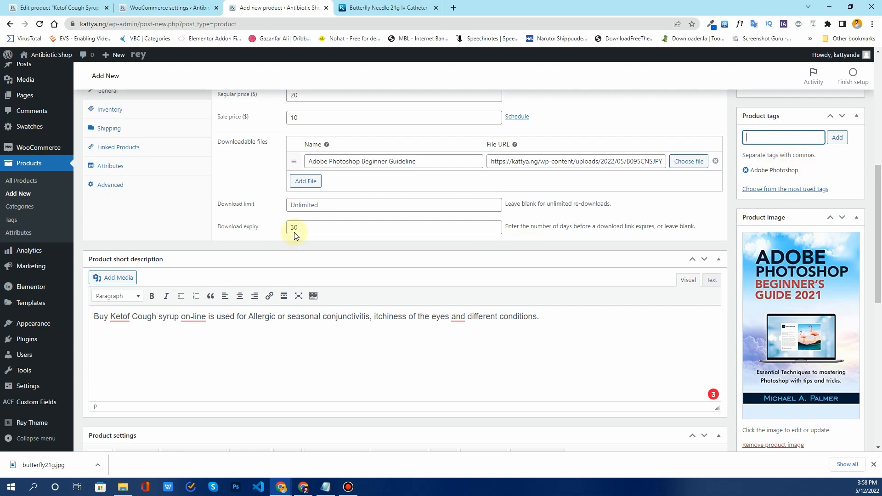
- Review the product's details and publish the Adobe Photoshop Beginner Guideline product
scroll(294, 234, "up", 3)
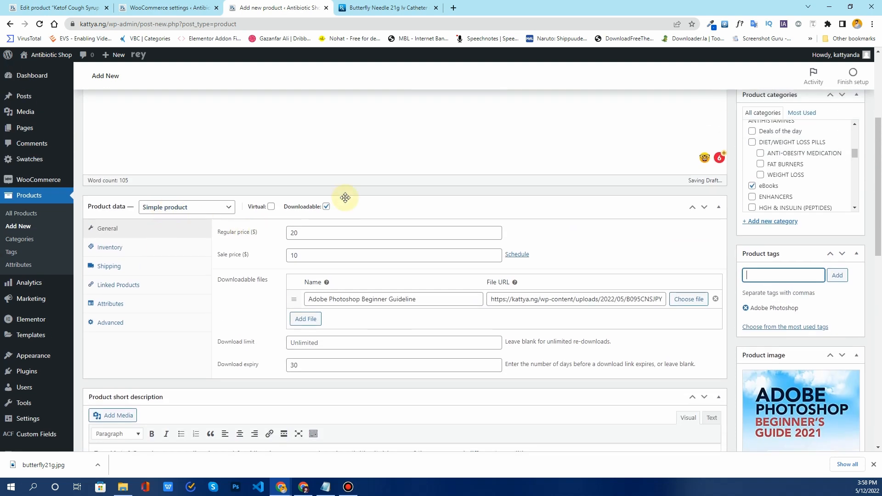
scroll(526, 315, "up", 3)
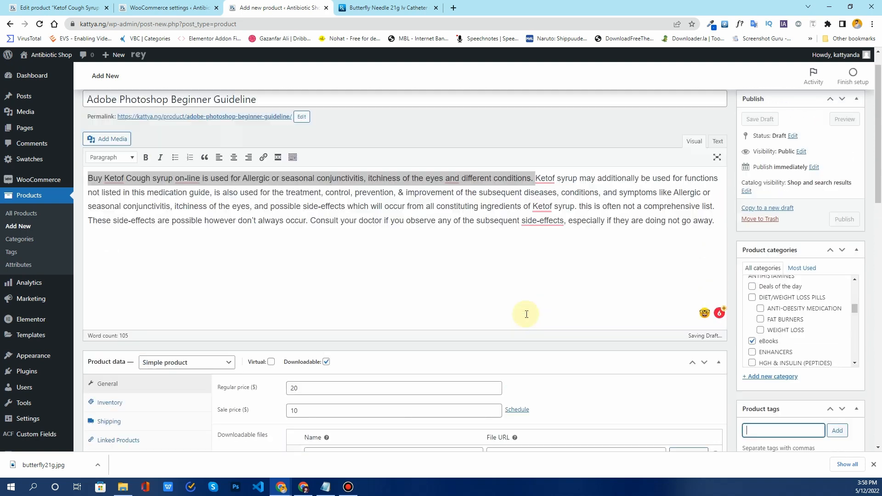
scroll(528, 318, "down", 13)
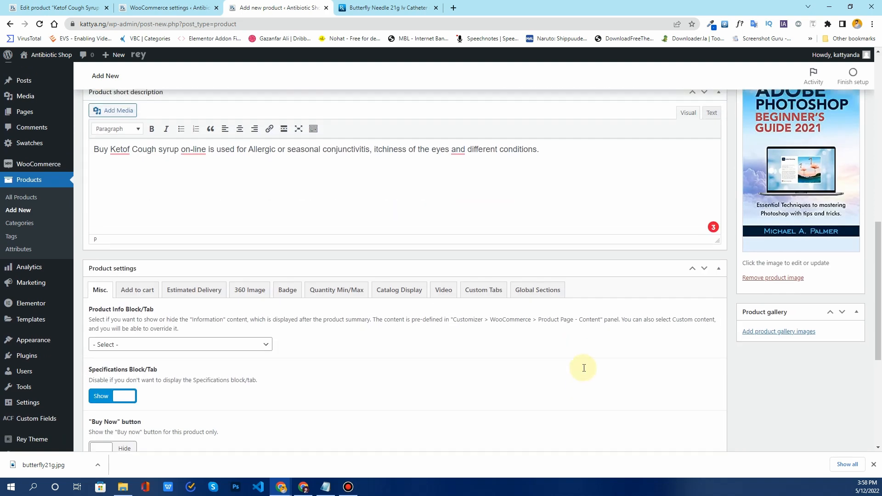
scroll(584, 368, "up", 13)
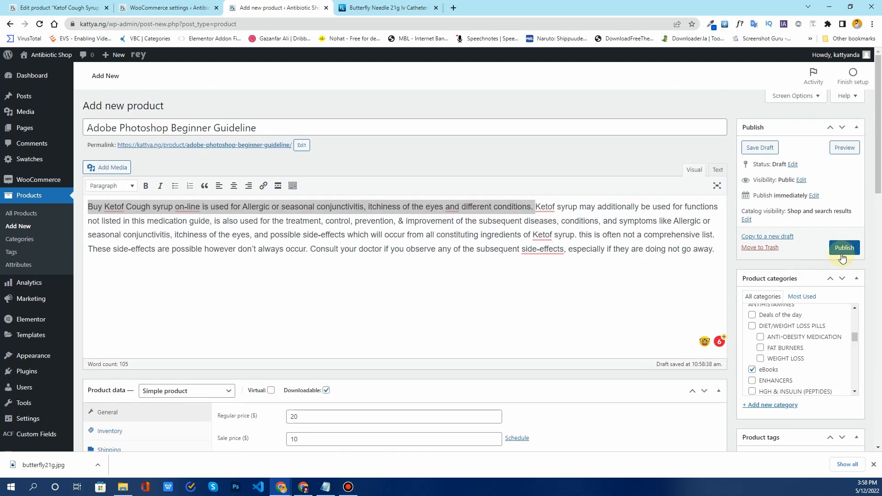
left_click(843, 253)
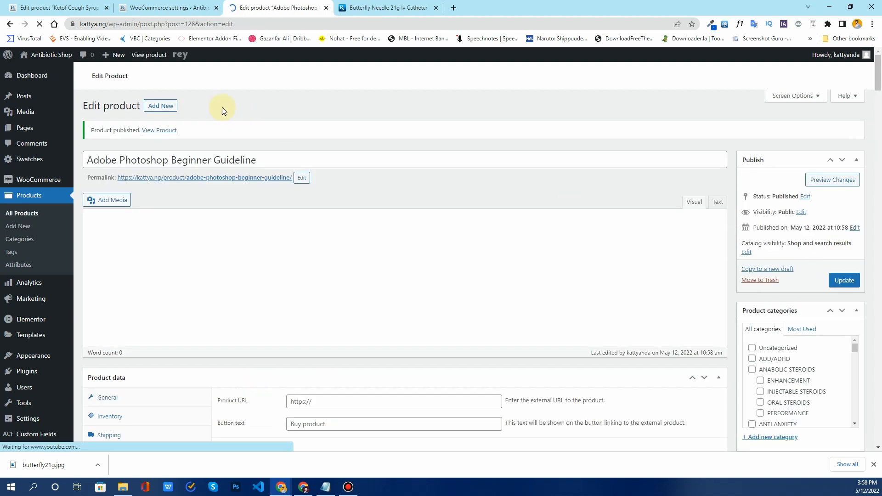
scroll(322, 158, "down", 3)
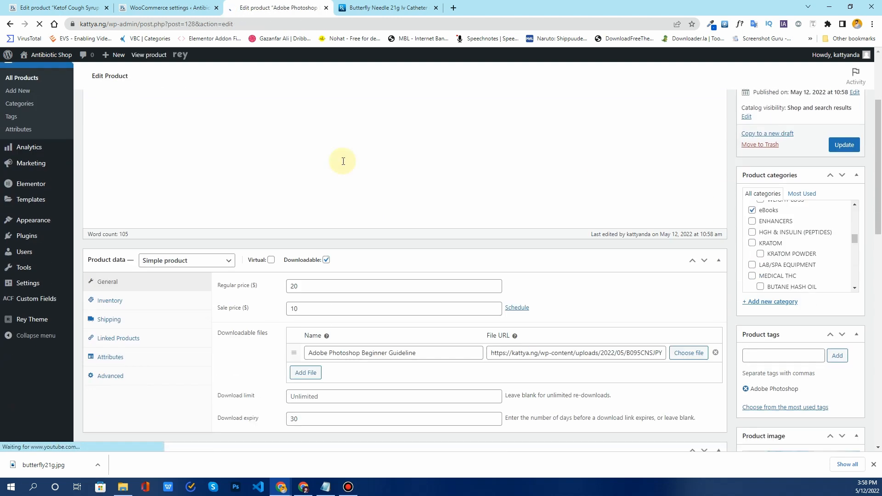
- Look through the product's Inventory, Shipping, Linked Products, Attributes and Advanced data sections
scroll(344, 161, "down", 3)
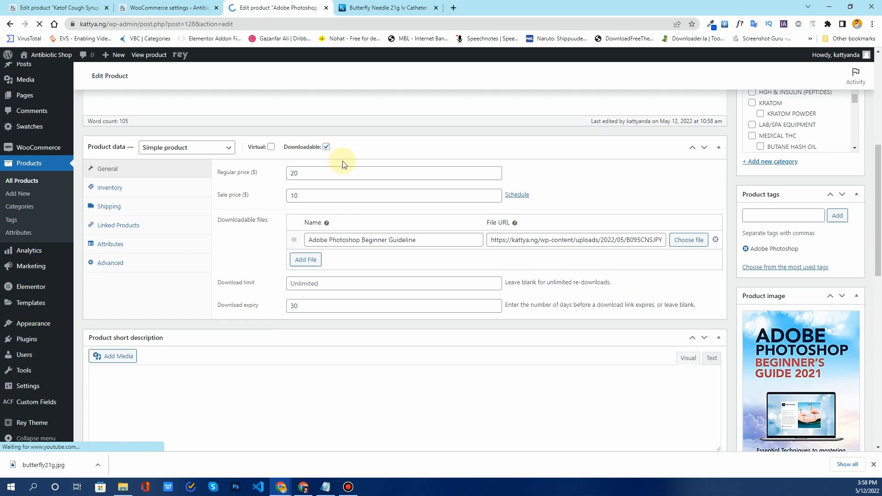
left_click(167, 195)
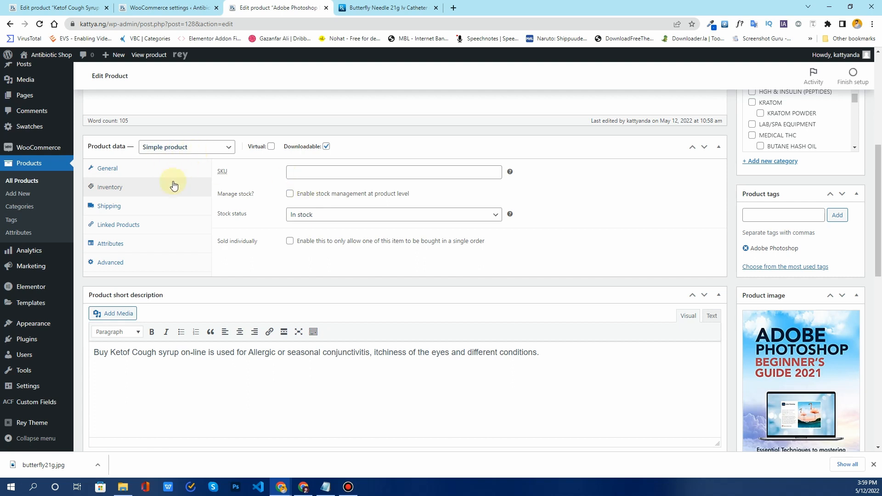
left_click(144, 206)
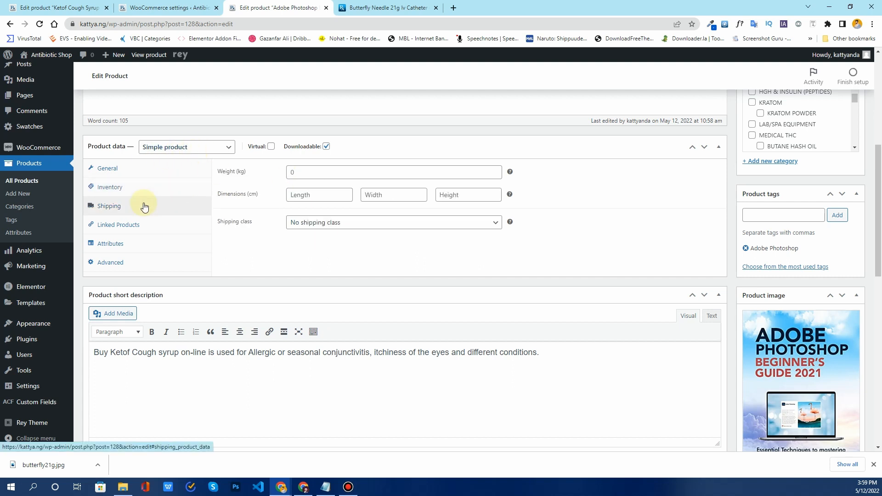
left_click(132, 232)
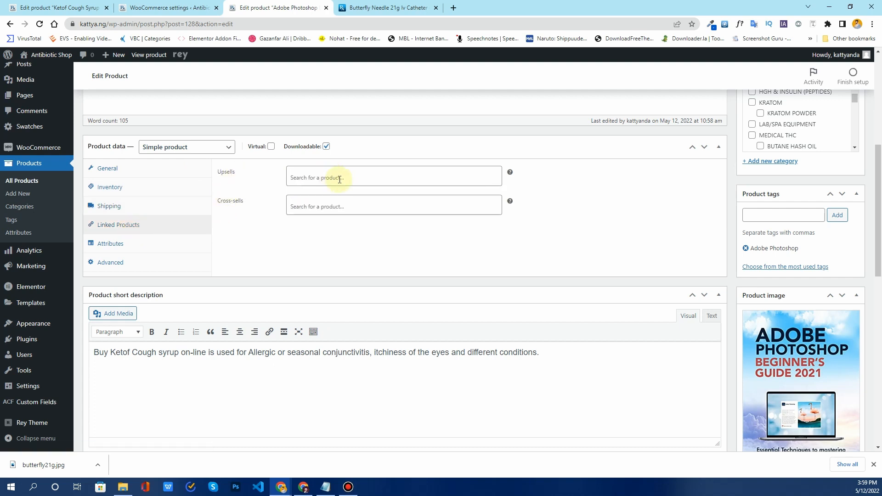
left_click(138, 248)
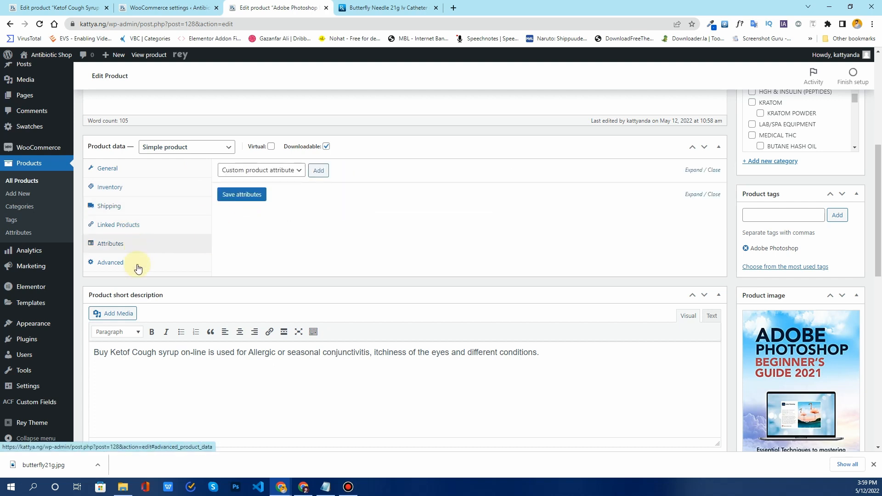
left_click(137, 266)
left_click(138, 251)
left_click(130, 268)
left_click(138, 245)
- View the published Adobe Photoshop Beginner Guideline product in a separate browser tab and look over its whole page
scroll(423, 289, "up", 6)
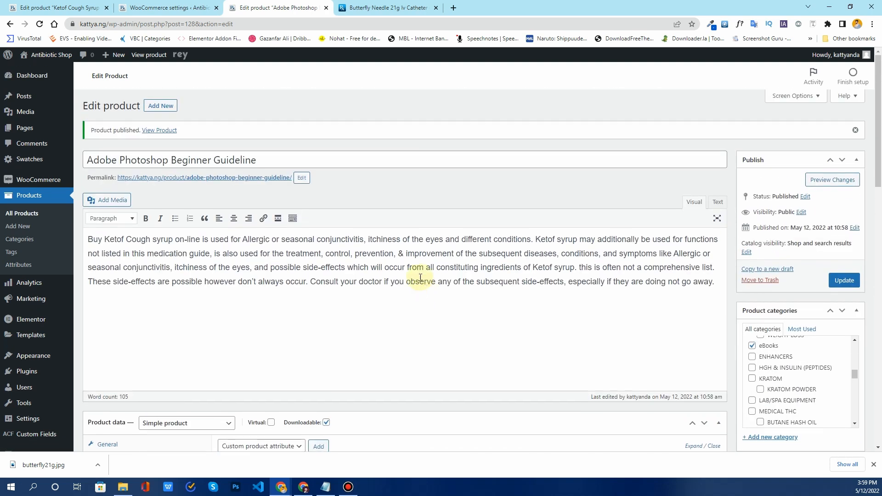
right_click(159, 132)
left_click(193, 136)
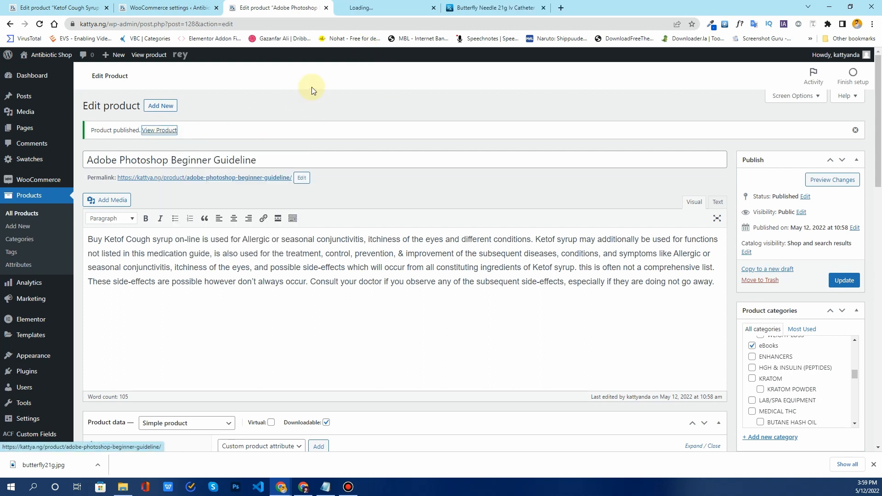
left_click(380, 9)
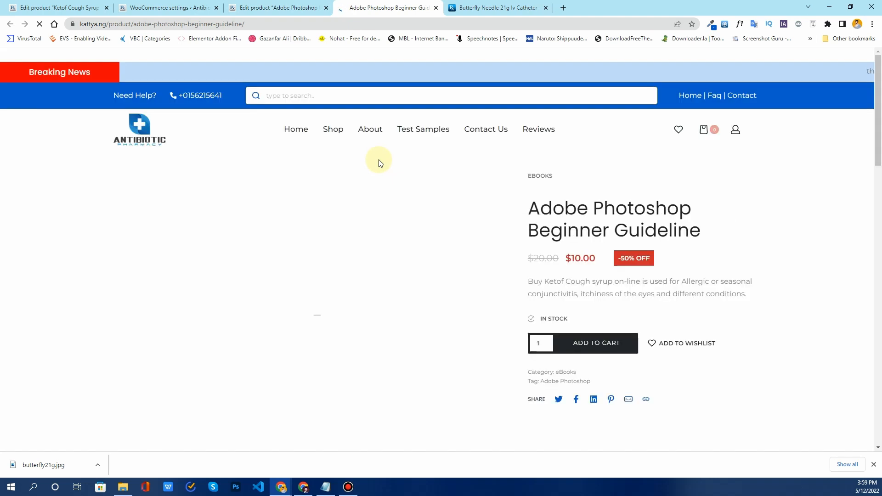
scroll(379, 163, "down", 10)
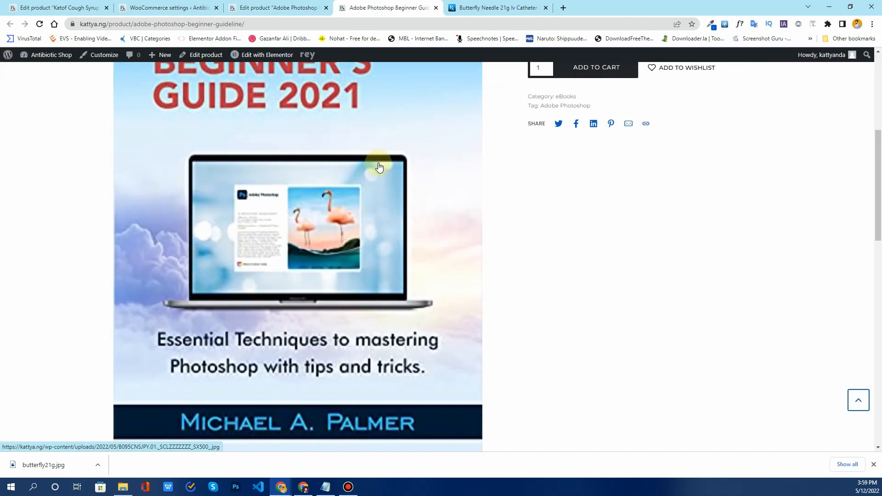
scroll(379, 167, "up", 5)
scroll(379, 168, "down", 7)
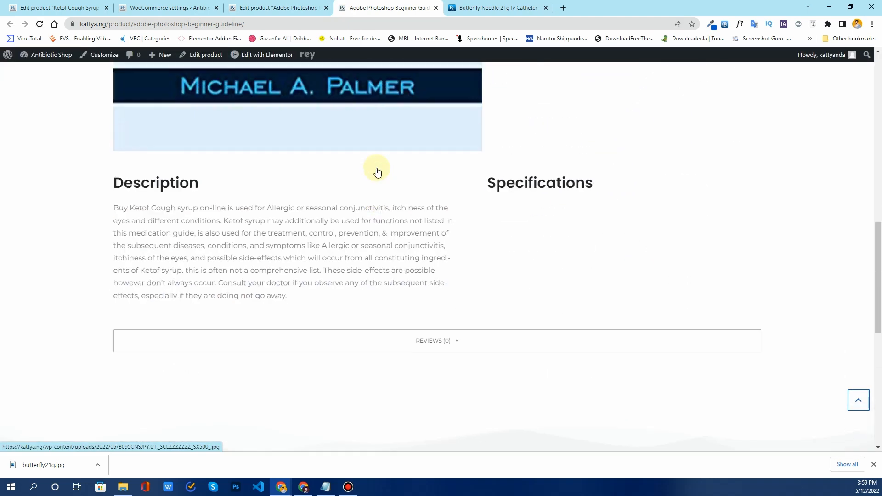
scroll(377, 171, "up", 13)
- Check the title, price, short description and full description on the product page, and close that page
left_click_drag(670, 220, 543, 210)
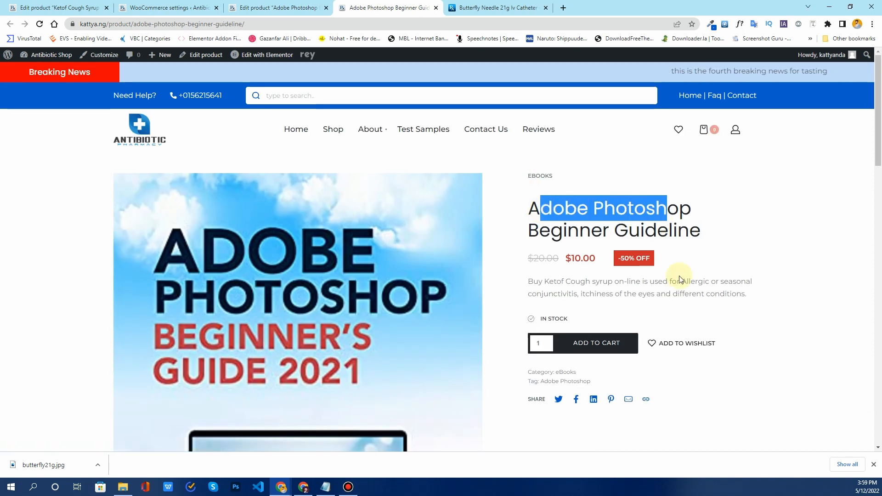
left_click_drag(590, 258, 551, 259)
triple_click(597, 292)
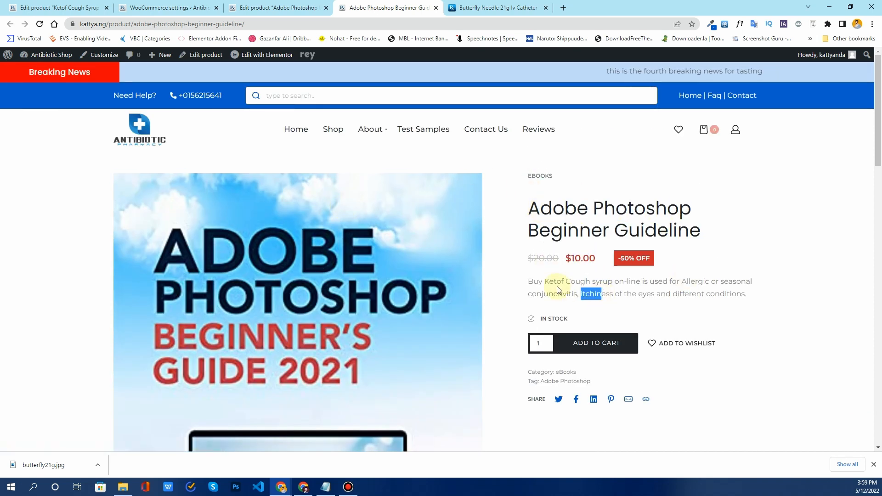
scroll(530, 295, "down", 5)
scroll(529, 294, "down", 8)
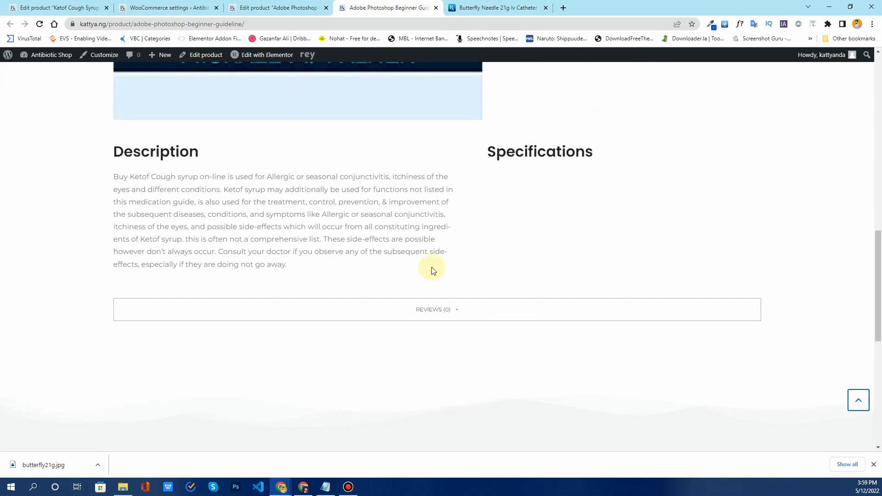
left_click_drag(291, 213, 375, 256)
scroll(418, 212, "up", 5)
scroll(415, 208, "up", 6)
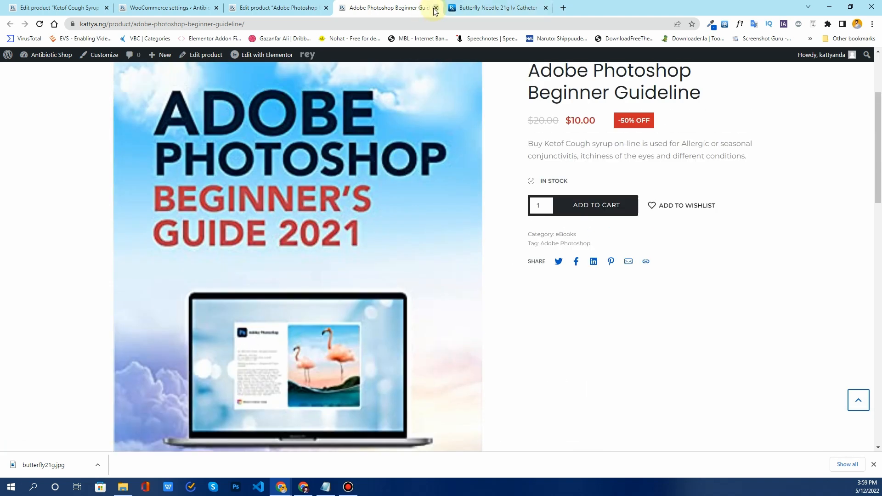
left_click(436, 8)
- Look over the remaining settings on the product's edit page and dismiss the publication notice
scroll(349, 222, "down", 15)
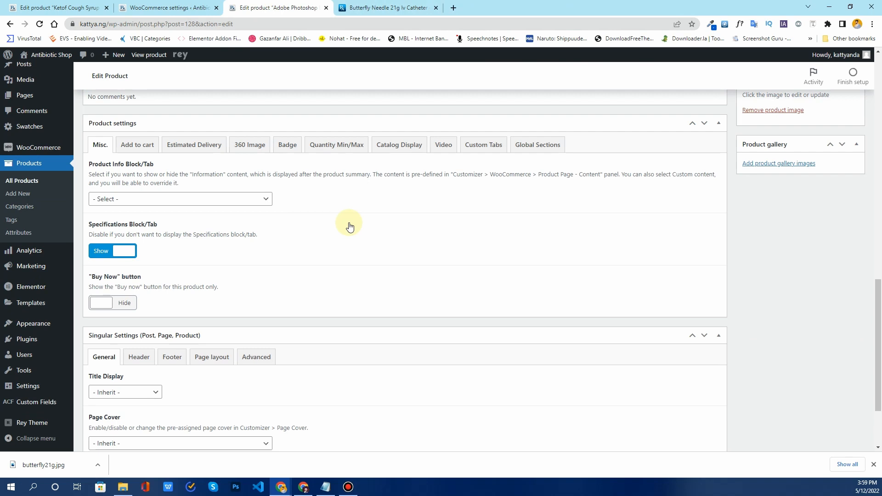
scroll(349, 226, "down", 2)
scroll(349, 226, "up", 15)
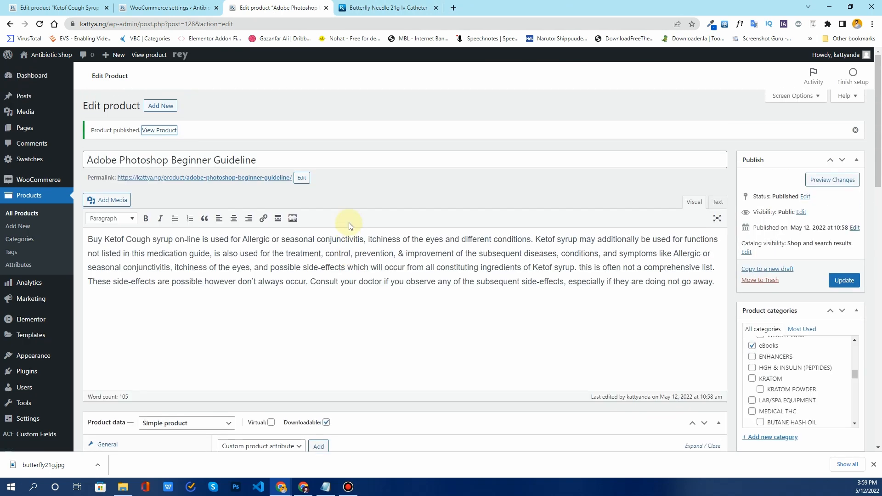
left_click(855, 131)
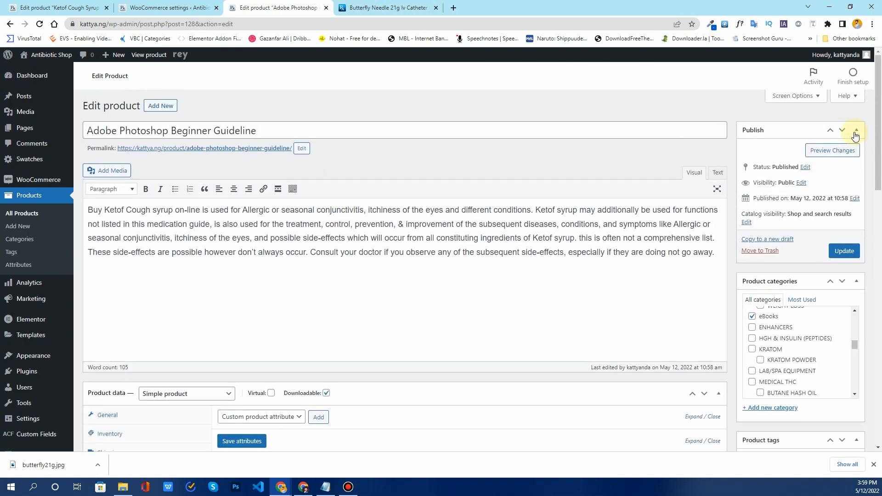
- Switch to the WooCommerce shipping settings, reorder their browser tab after the Photoshop product, and look over the shipping zones page
left_click(177, 8)
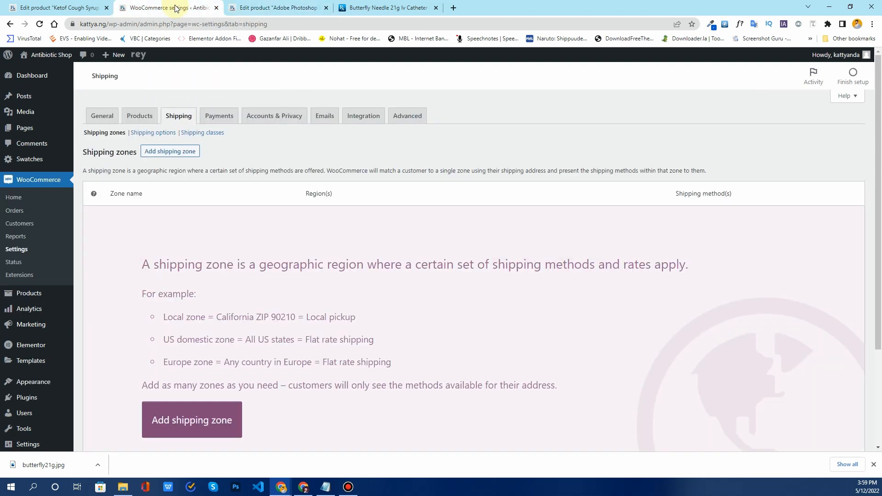
left_click_drag(176, 7, 261, 18)
scroll(305, 315, "down", 2)
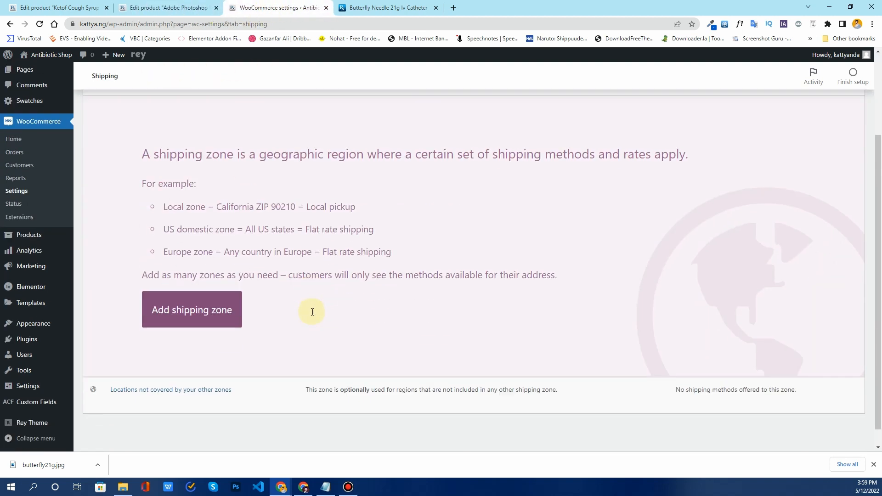
scroll(312, 312, "down", 1)
scroll(311, 316, "up", 3)
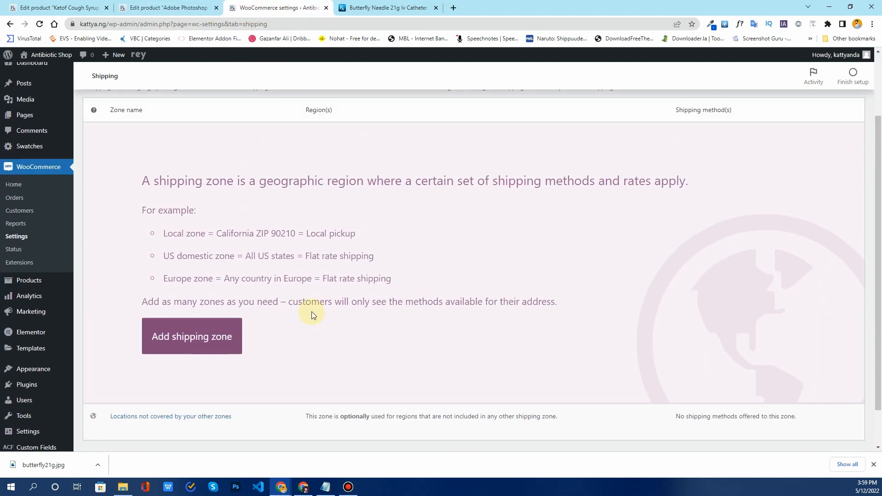
- Add a new shipping zone named United States
left_click(146, 150)
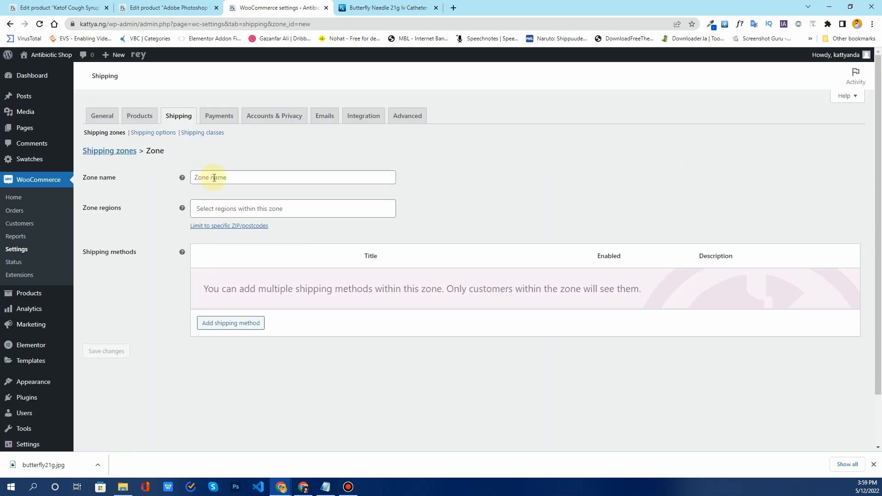
left_click(214, 178)
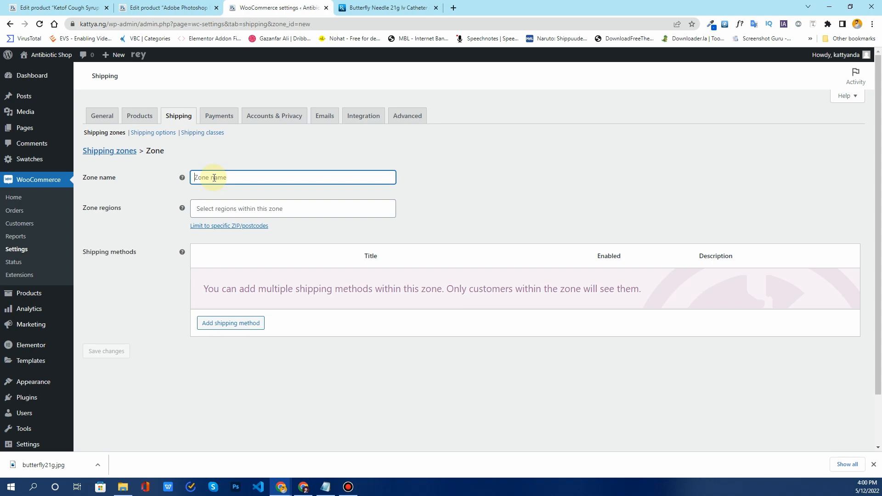
type("United")
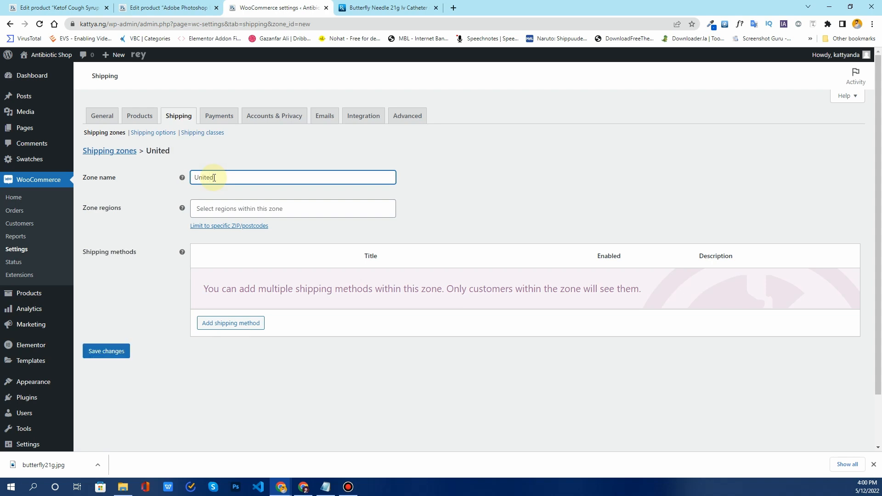
type(" A")
type(" States")
- Set the zone region to United States (US) and show the field for limiting it to specific postcodes
left_click(219, 207)
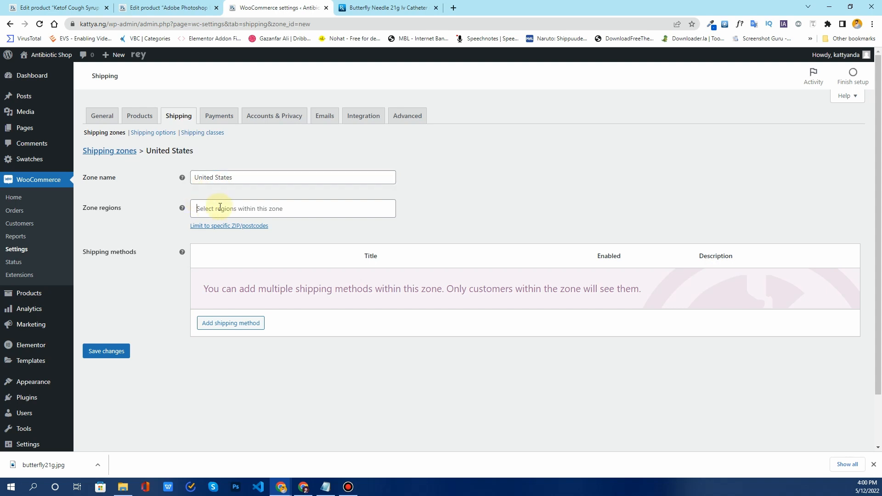
left_click(215, 209)
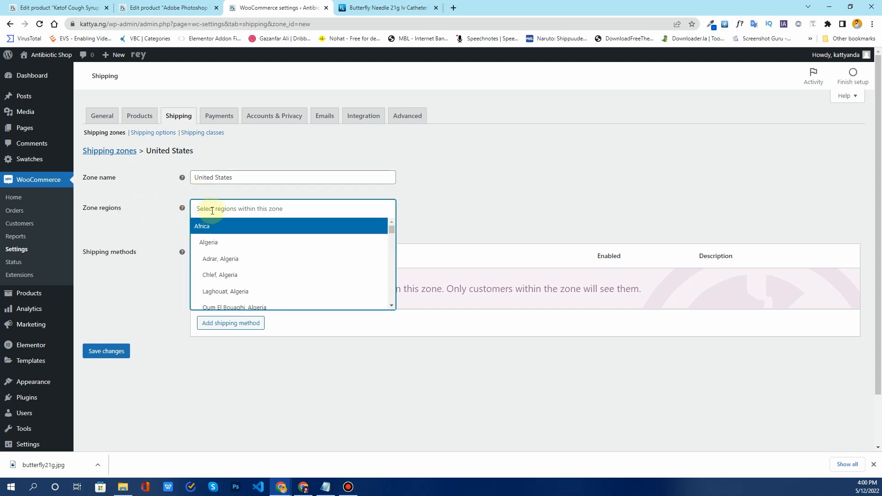
type("United")
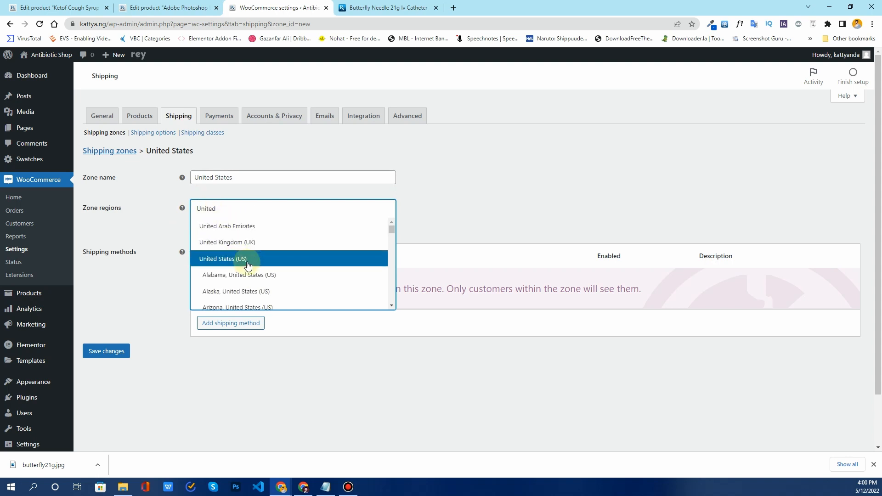
left_click(237, 258)
scroll(120, 259, "down", 1)
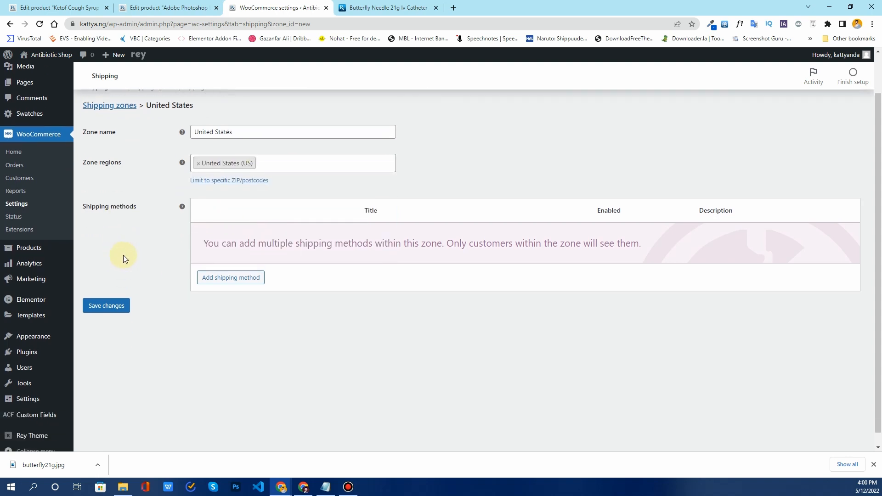
left_click(241, 180)
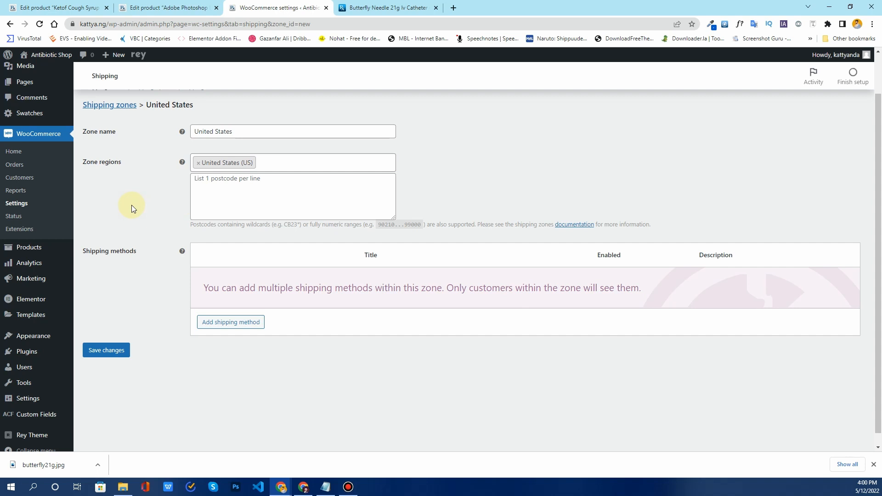
- Add a Flat rate shipping method to the United States zone
scroll(148, 229, "down", 1)
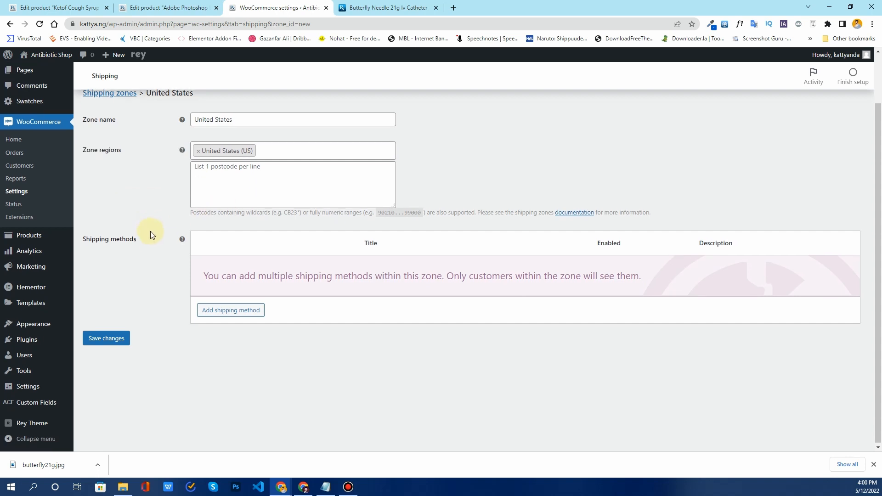
left_click(214, 311)
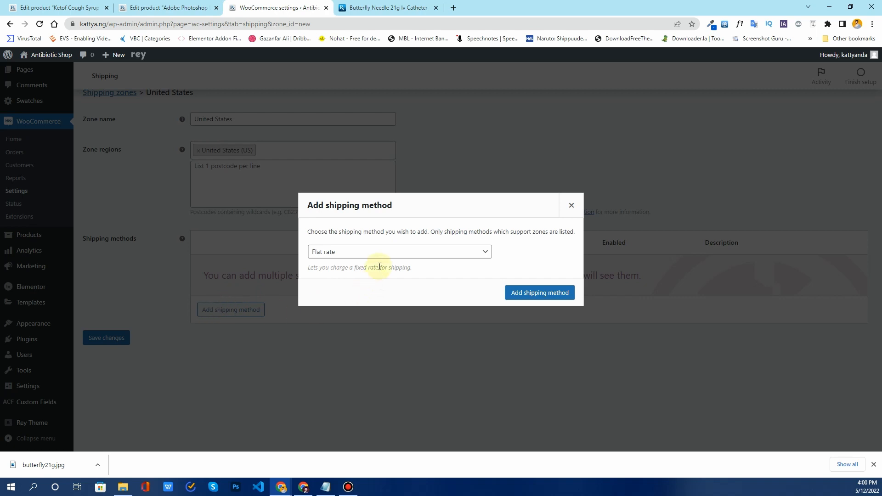
left_click(389, 256)
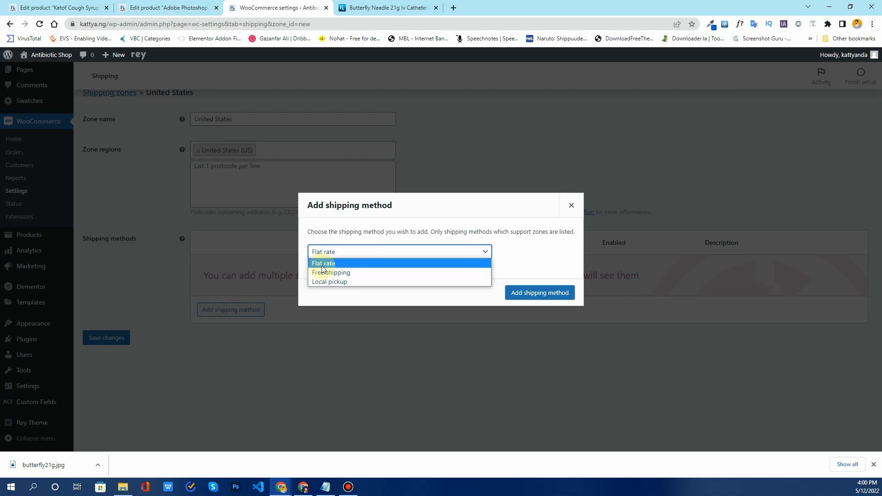
left_click(348, 263)
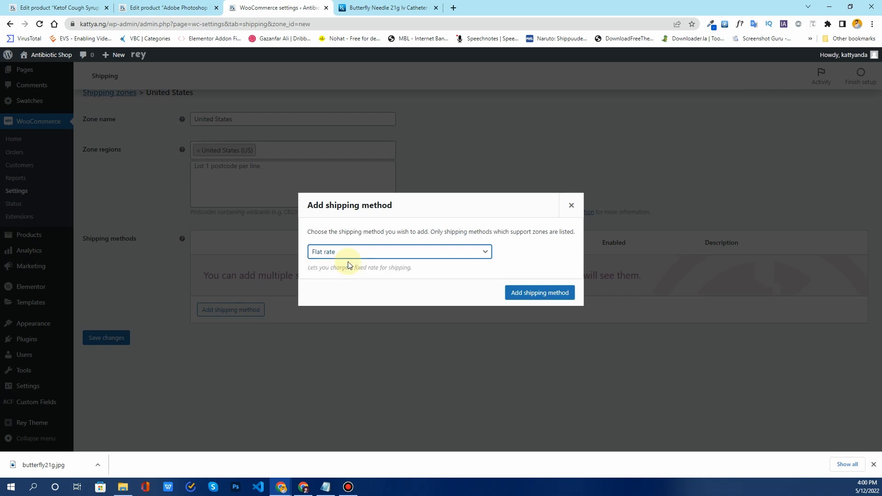
left_click(521, 299)
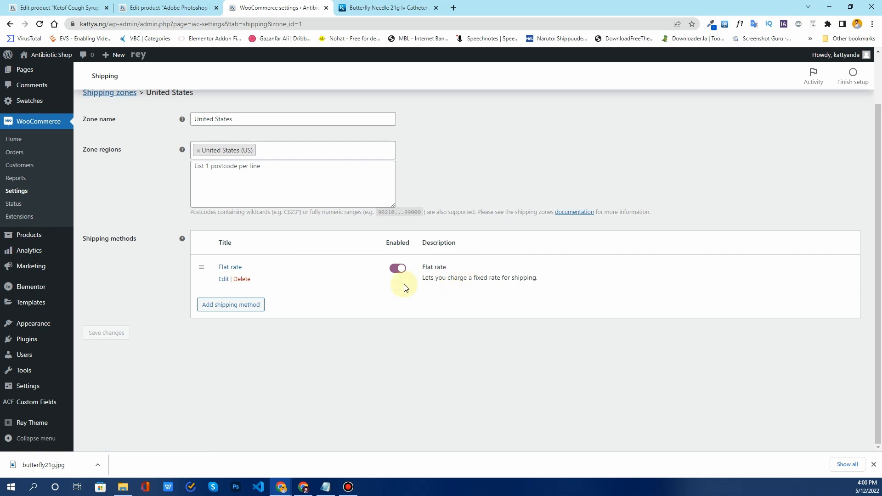
- Set the Flat rate method's tax status to None and its cost to 5, and save the changes
left_click(224, 281)
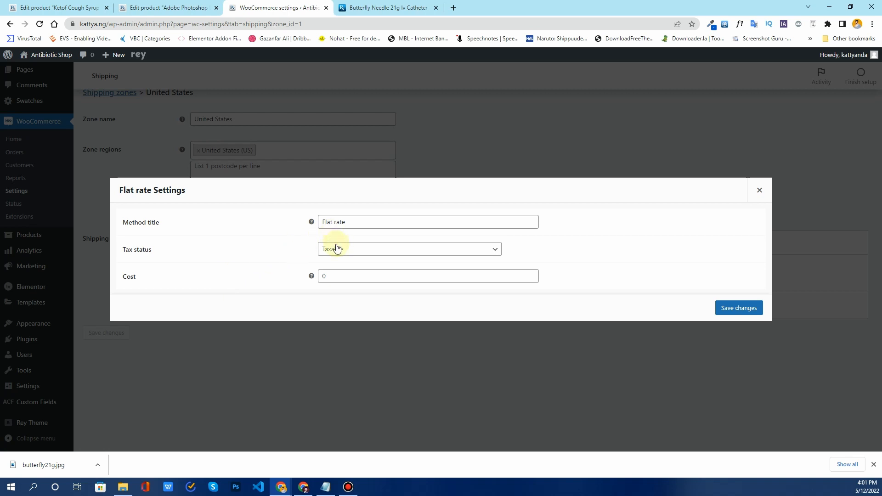
left_click(352, 254)
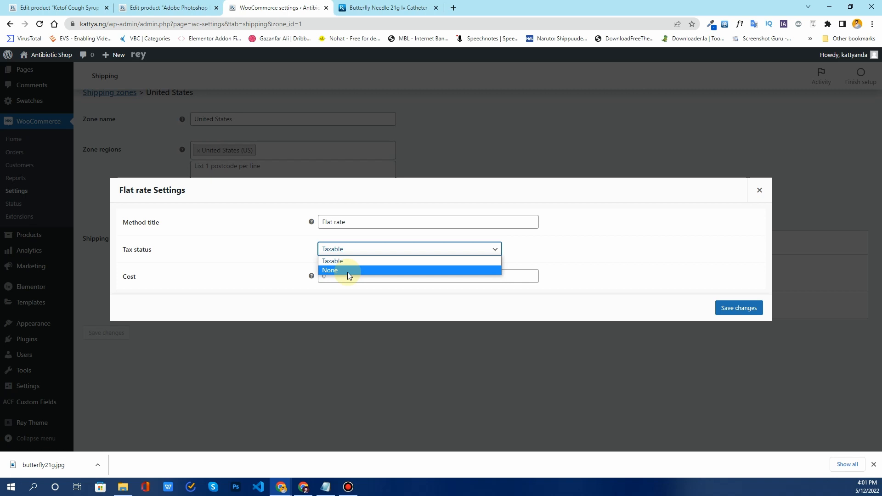
left_click(347, 273)
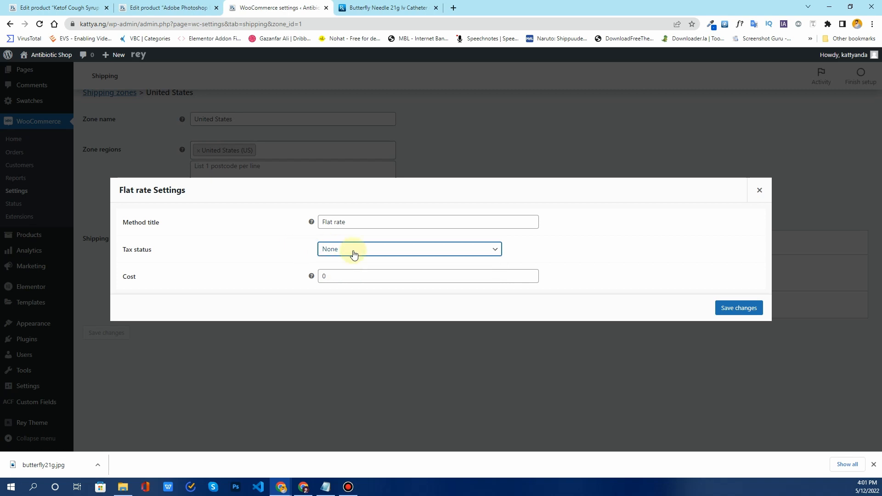
left_click(325, 275)
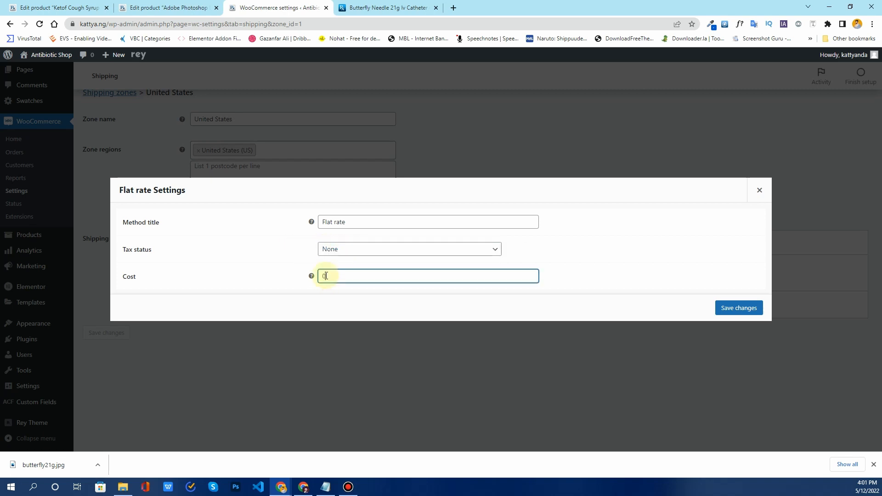
double_click(325, 276)
type("5")
left_click(738, 308)
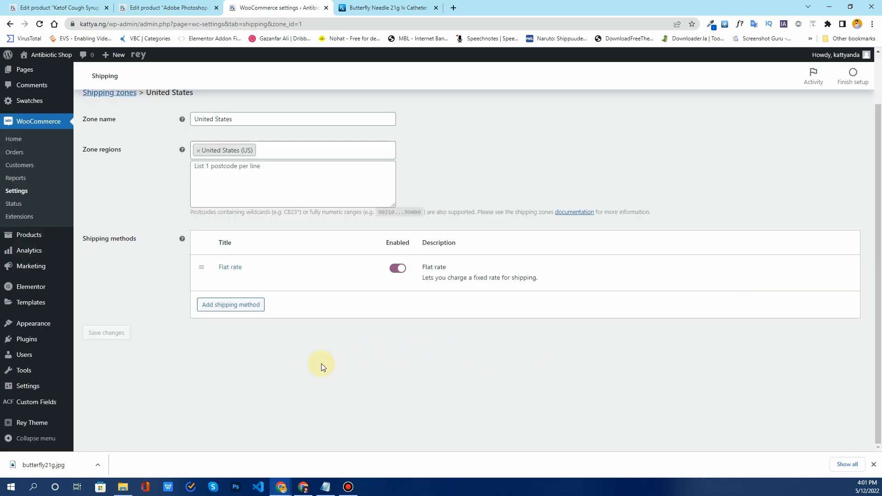
- In the shipping options, set the shipping destination to Default to customer shipping address and save
scroll(321, 366, "up", 2)
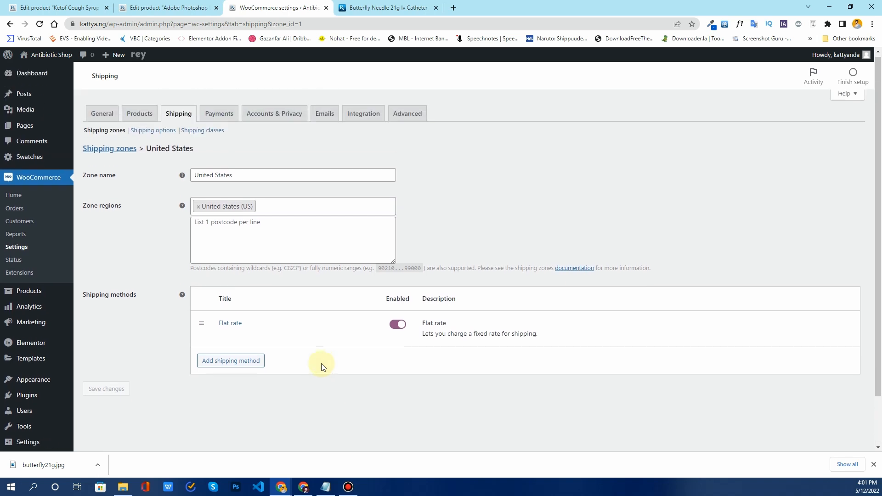
left_click(159, 133)
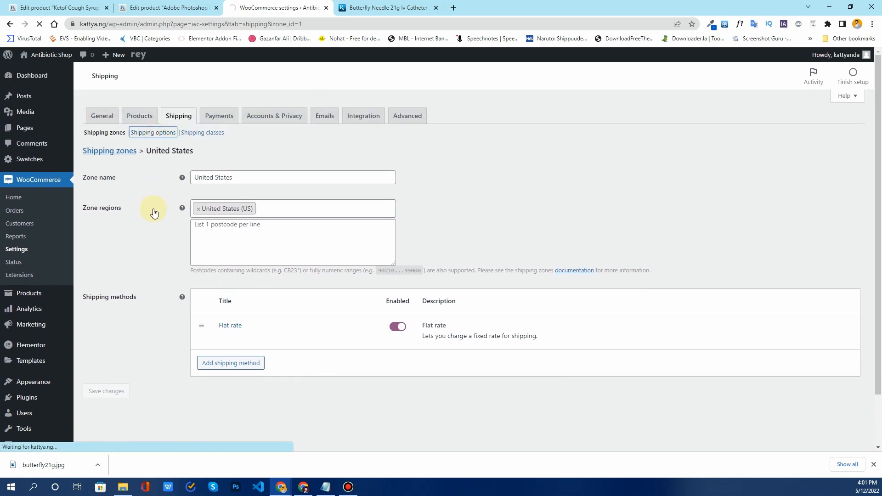
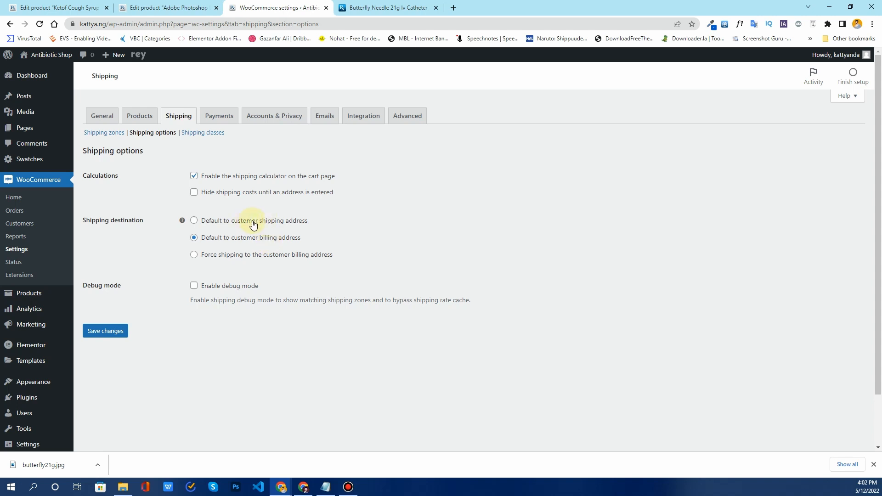
left_click(254, 224)
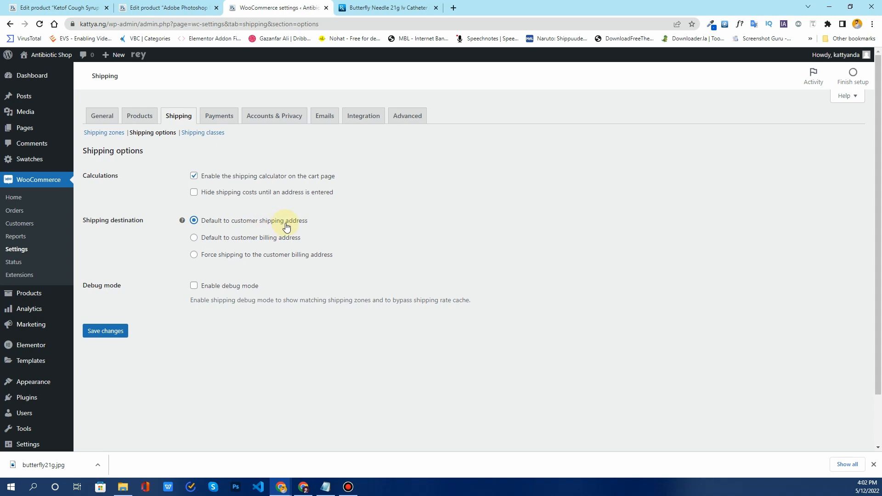
left_click(104, 330)
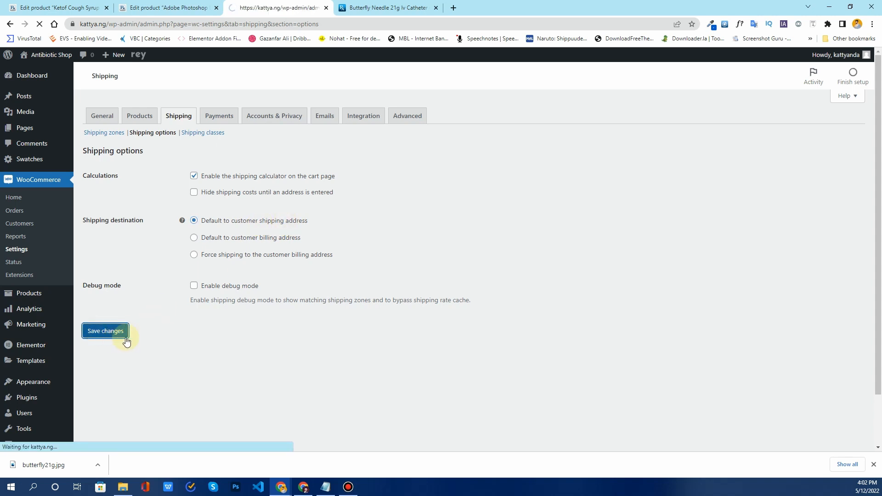
- Add a new shipping class named United States Shipping Class
left_click(205, 134)
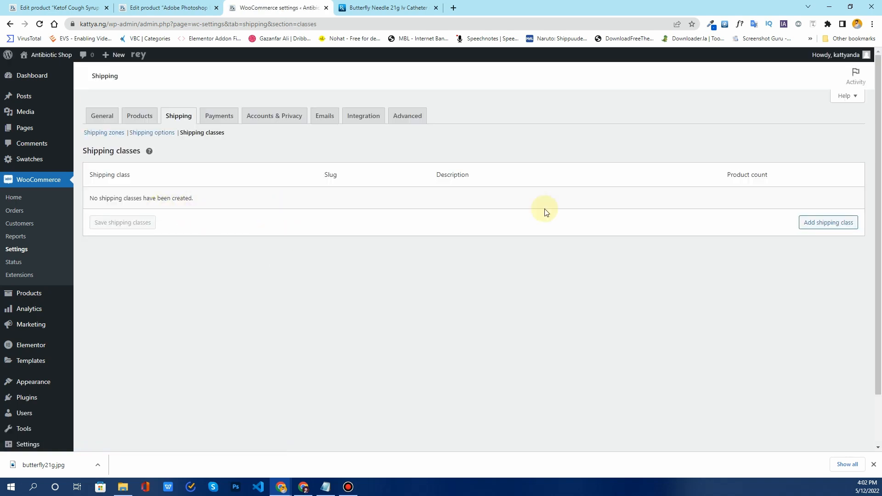
left_click(818, 228)
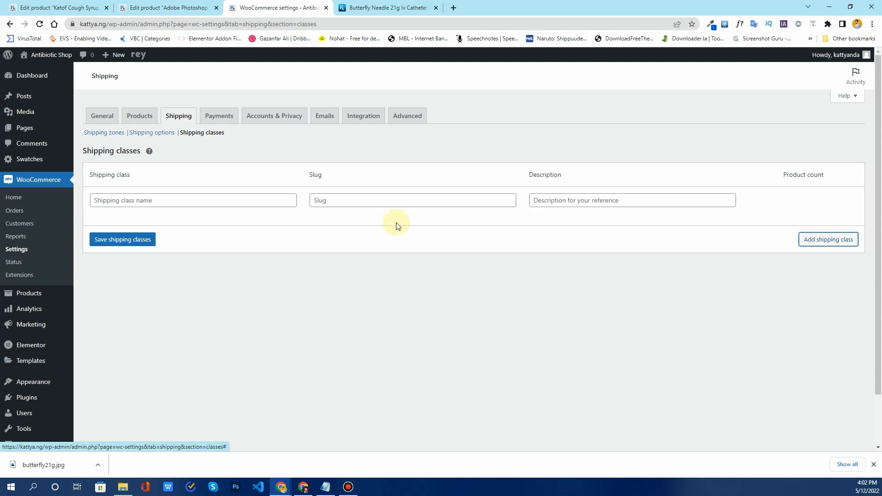
left_click(181, 197)
type("U")
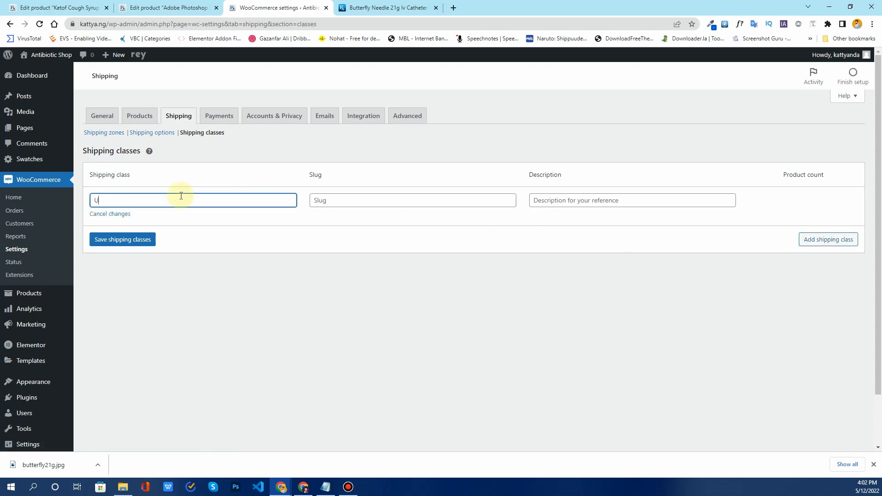
type("nited States Shipping Class")
left_click(340, 201)
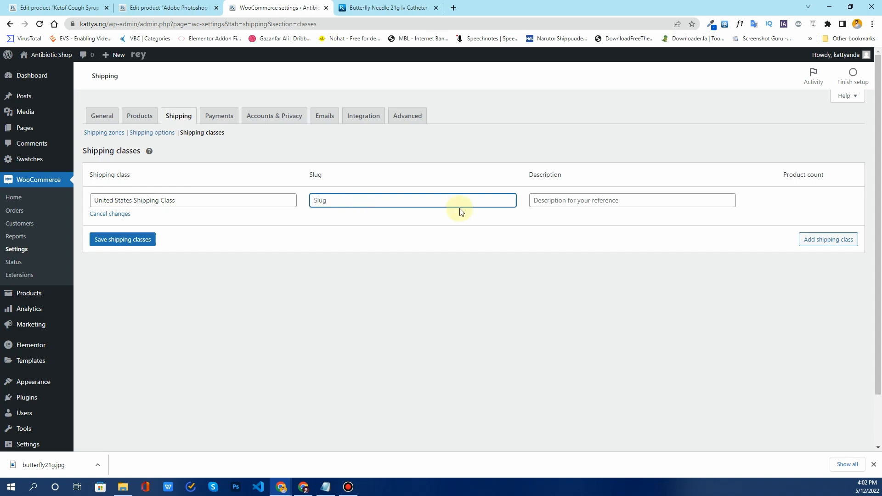
- Give the new shipping class the description "Shipping Class for United States region", reusing the copied class name
left_click(577, 202)
left_click_drag(225, 200, 86, 208)
key("ctrl+c")
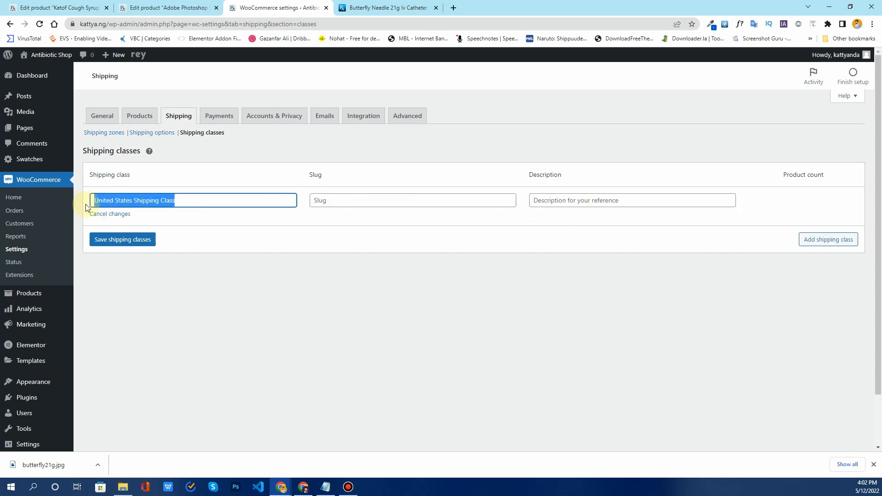
left_click(556, 200)
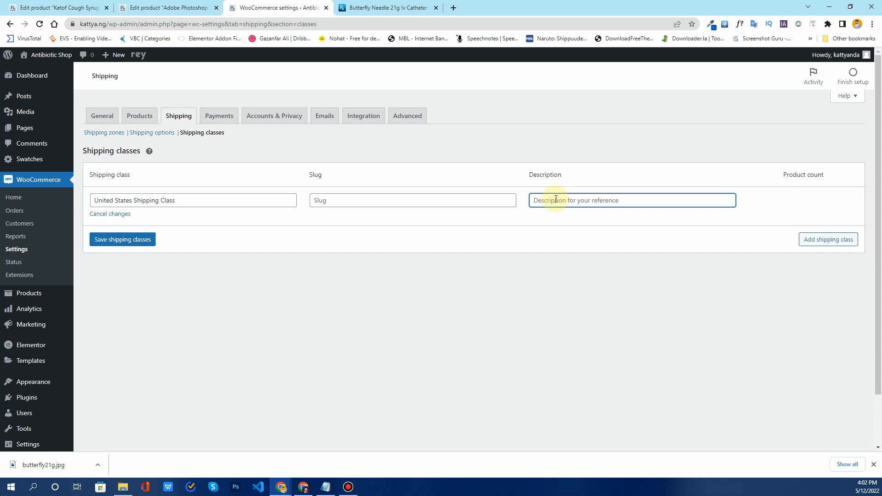
key("ctrl+v")
left_click_drag(615, 200, 571, 201)
key("ctrl+x")
left_click(536, 201)
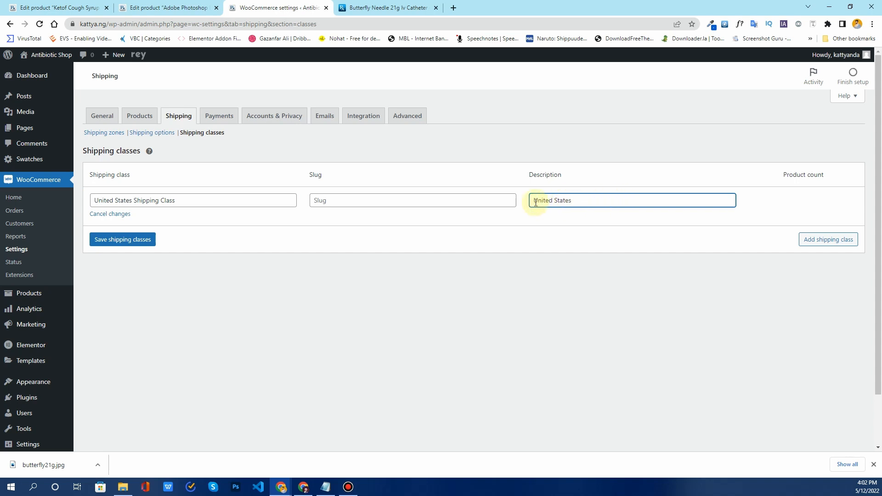
key("ctrl+v")
type("for ")
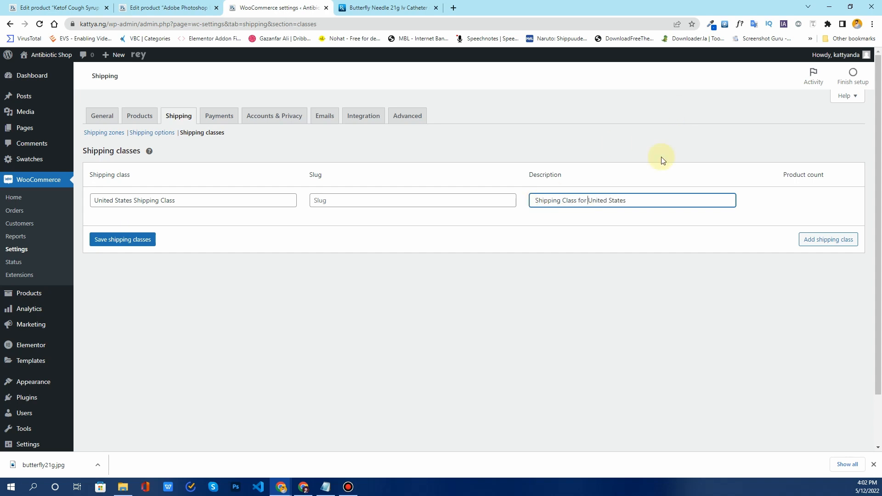
type("region")
- Add an extra blank shipping class row, discard it, and save the shipping classes
left_click(813, 240)
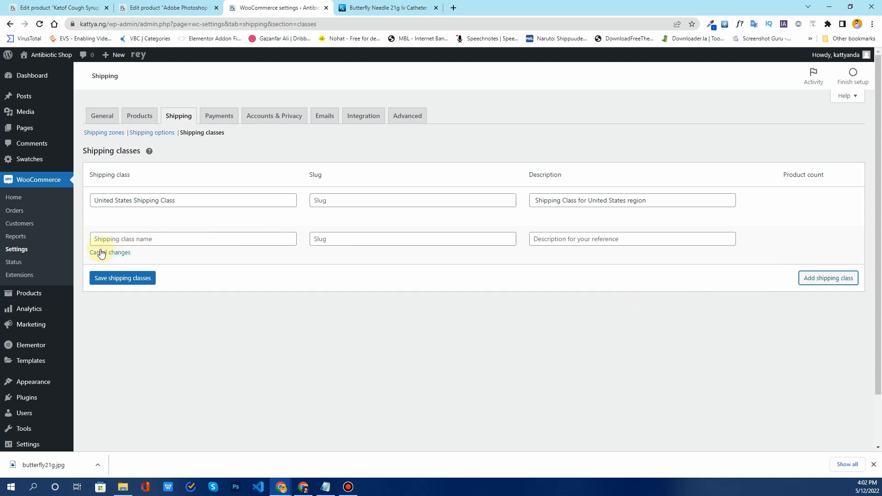
left_click(101, 254)
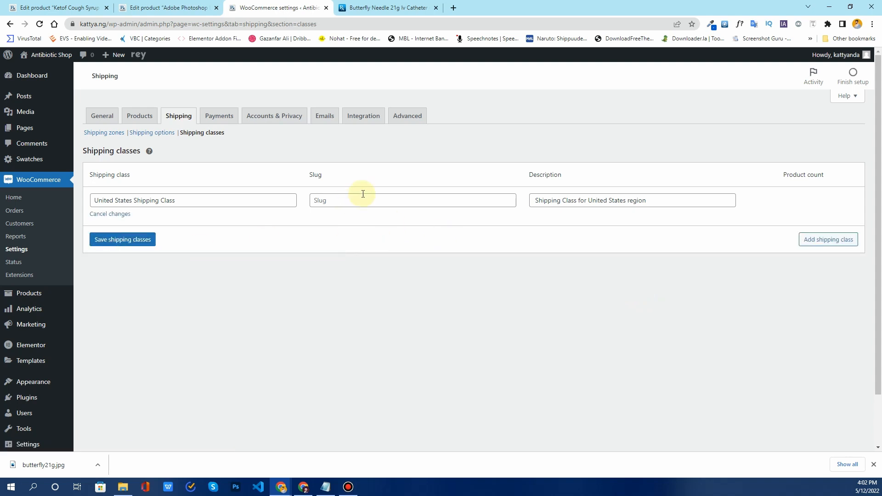
left_click(121, 242)
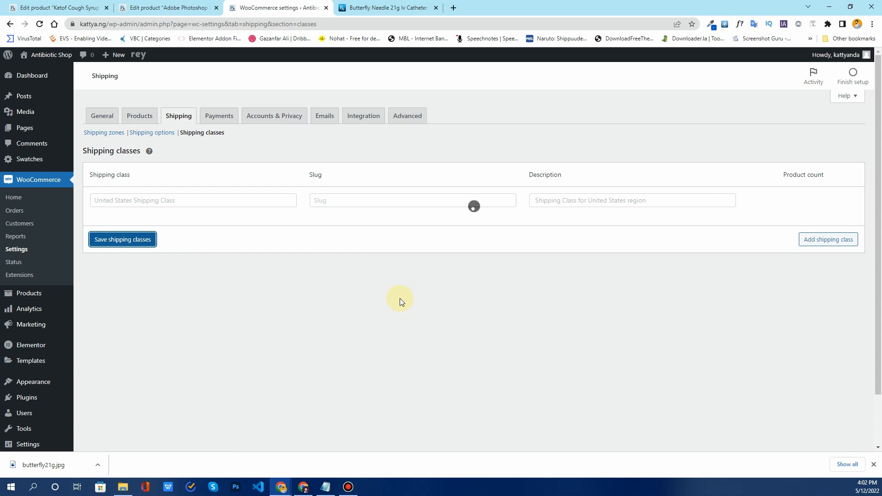
- Reopen the United States zone's Flat rate settings, review the shipping class costs, keep the calculation type Per class, and save
left_click(113, 132)
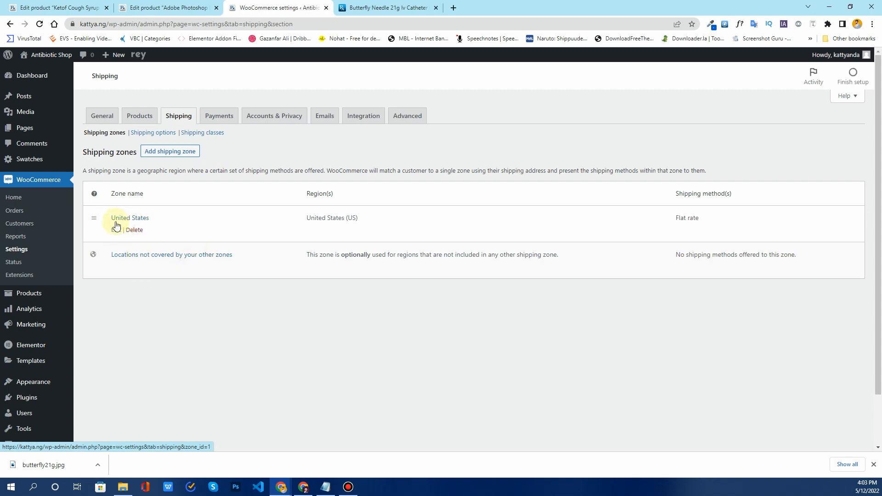
left_click(116, 231)
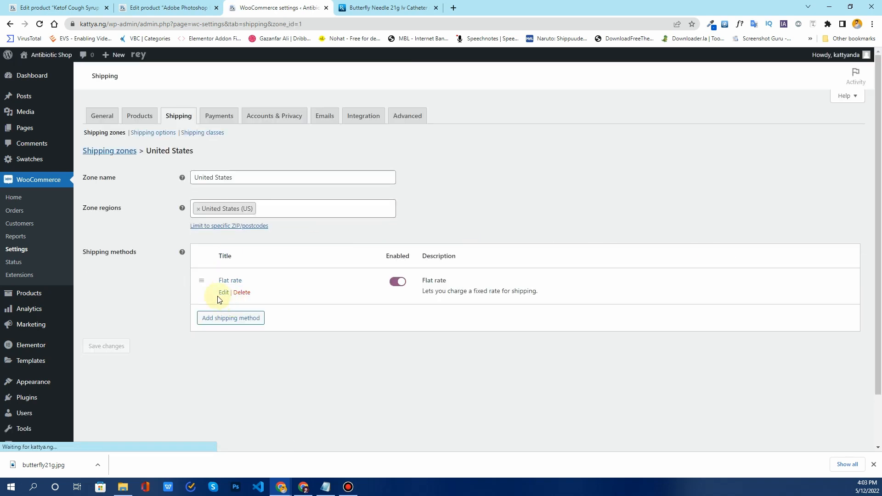
left_click(223, 293)
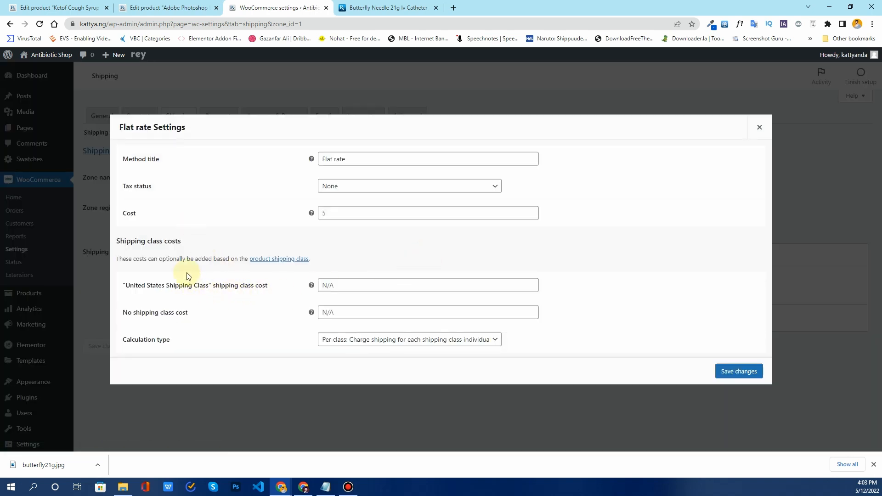
left_click_drag(182, 241, 118, 240)
left_click(211, 241)
left_click(351, 286)
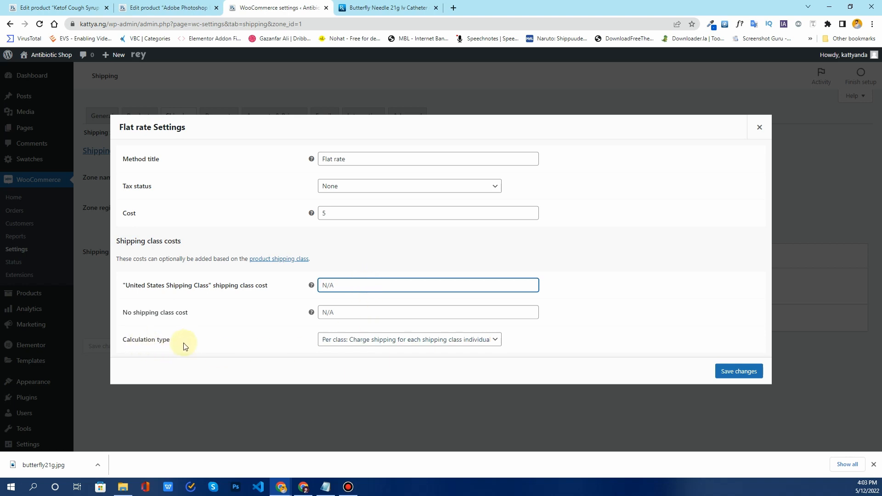
left_click(381, 340)
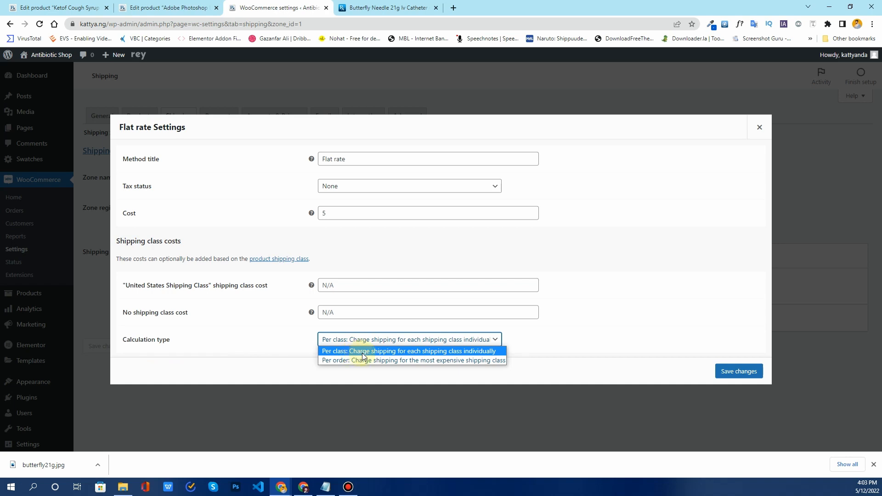
left_click(444, 352)
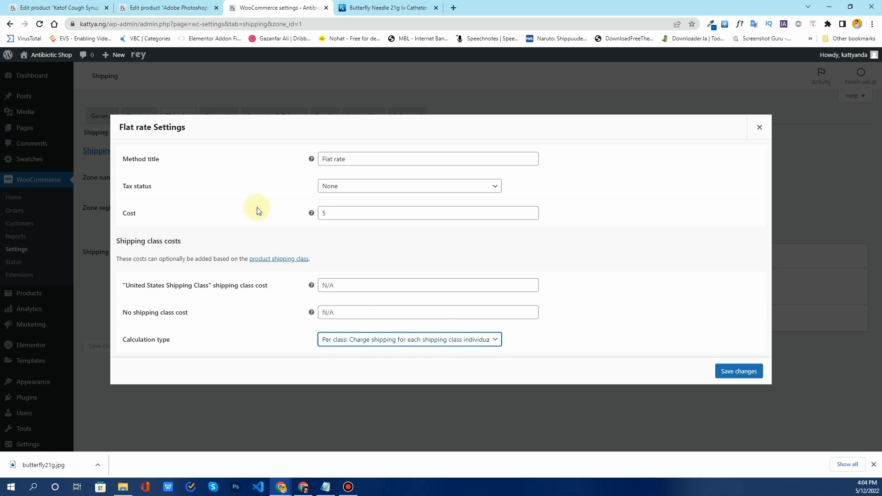
left_click(731, 371)
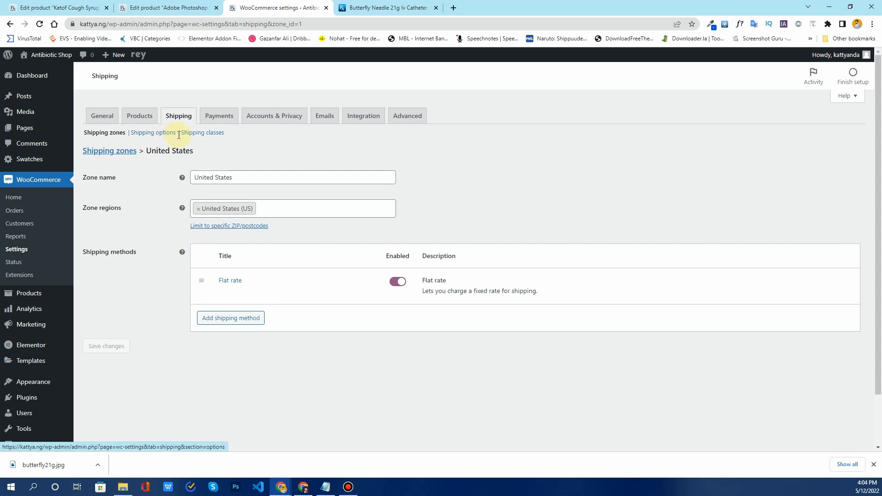
- Return to the product list and open the Butterfly Needle 21g Iv Catheter product for editing
left_click(162, 3)
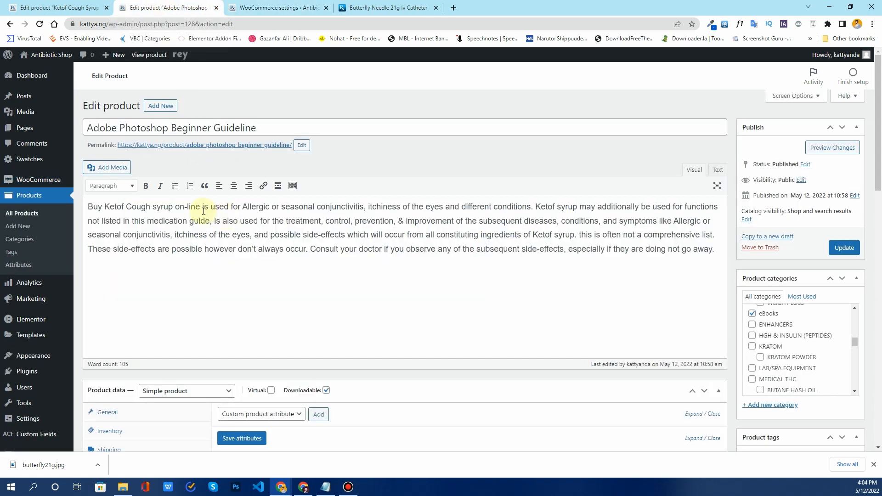
left_click(25, 216)
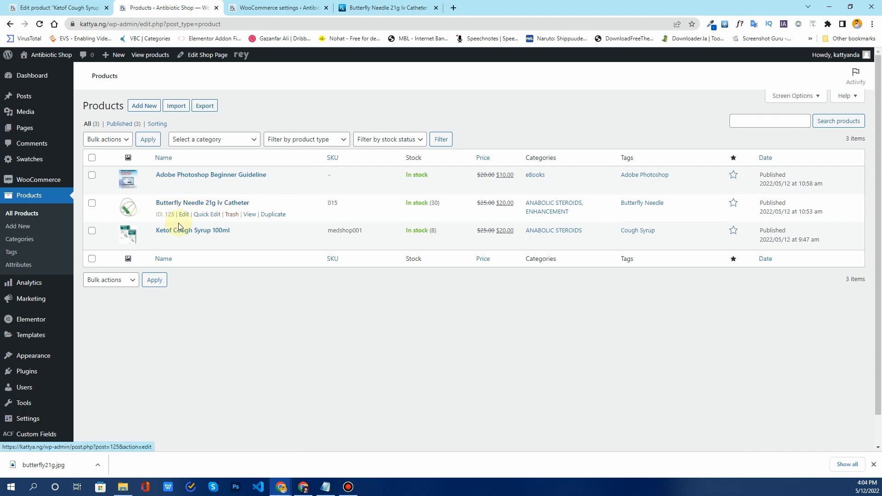
left_click(184, 215)
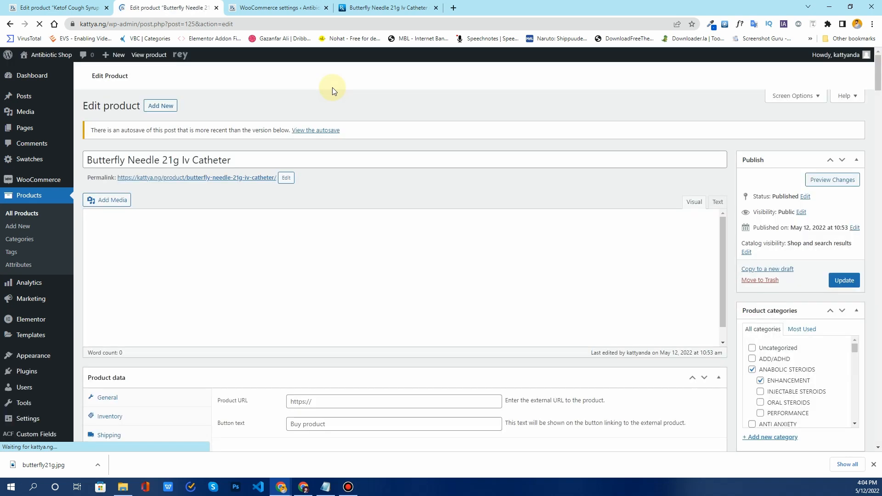
scroll(194, 184, "down", 5)
scroll(175, 202, "up", 4)
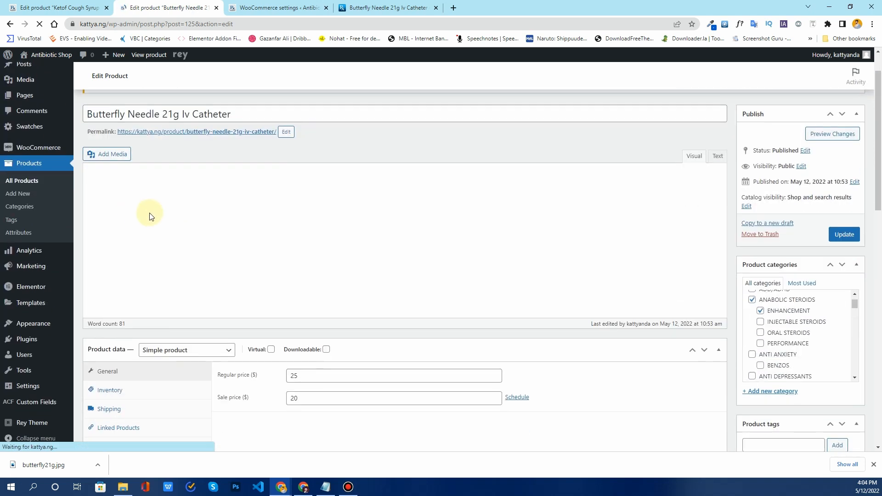
- Assign United States Shipping Class to the Butterfly Needle product in its shipping data and update the product
scroll(151, 230, "down", 3)
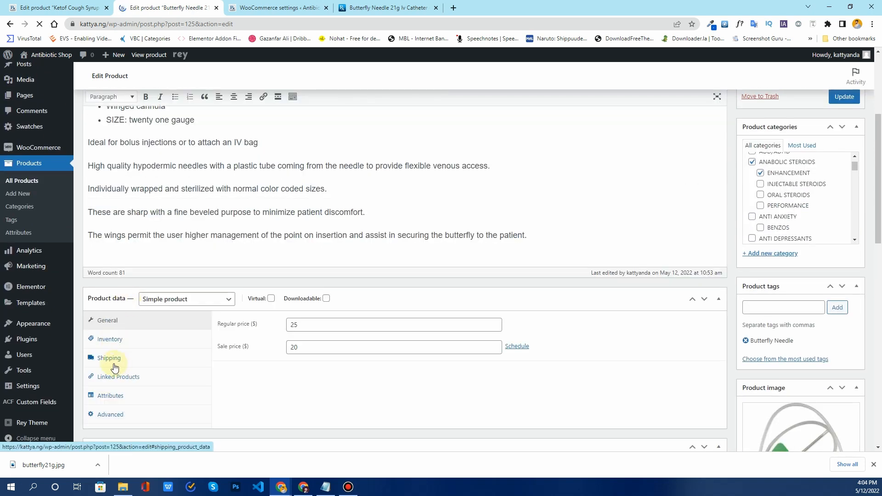
left_click(111, 364)
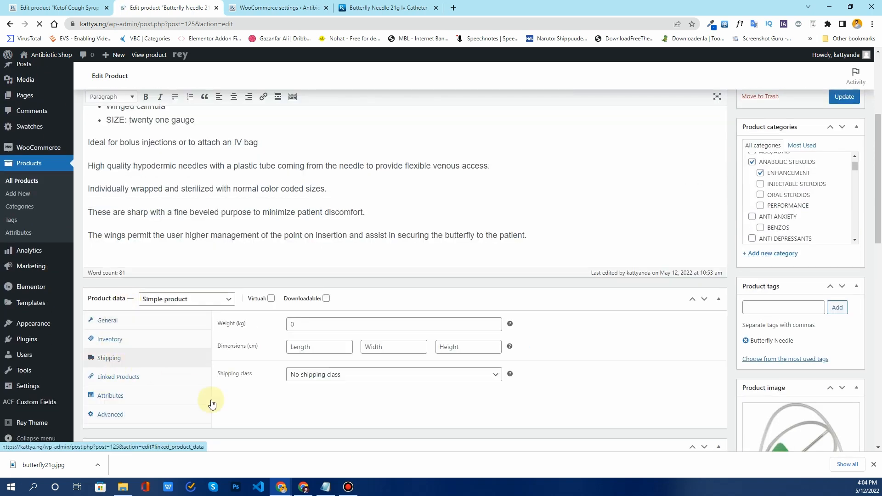
left_click(323, 377)
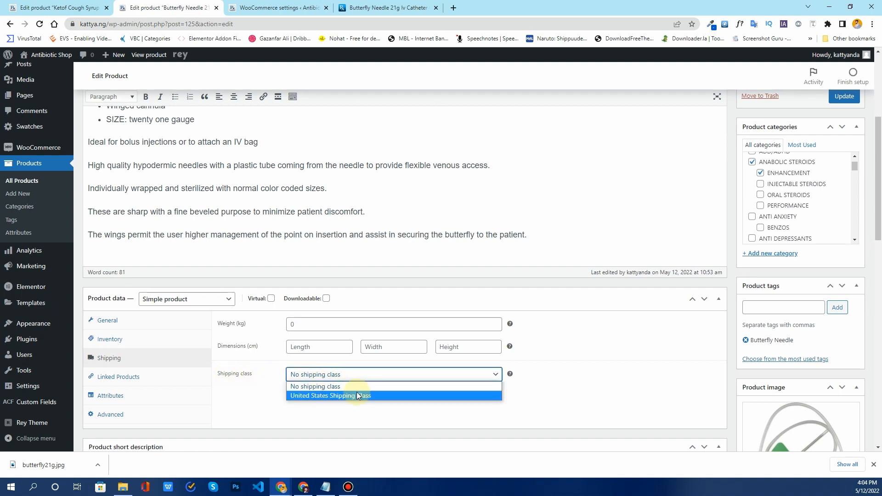
left_click(310, 396)
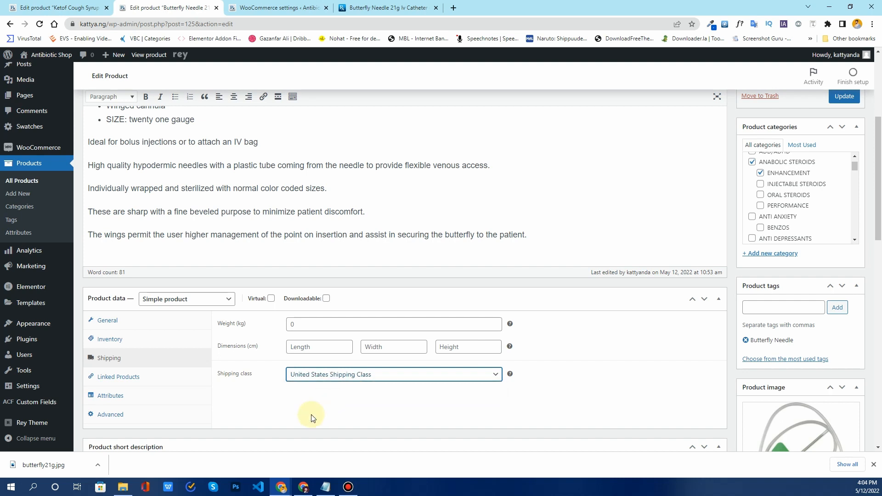
scroll(805, 255, "up", 2)
left_click(843, 188)
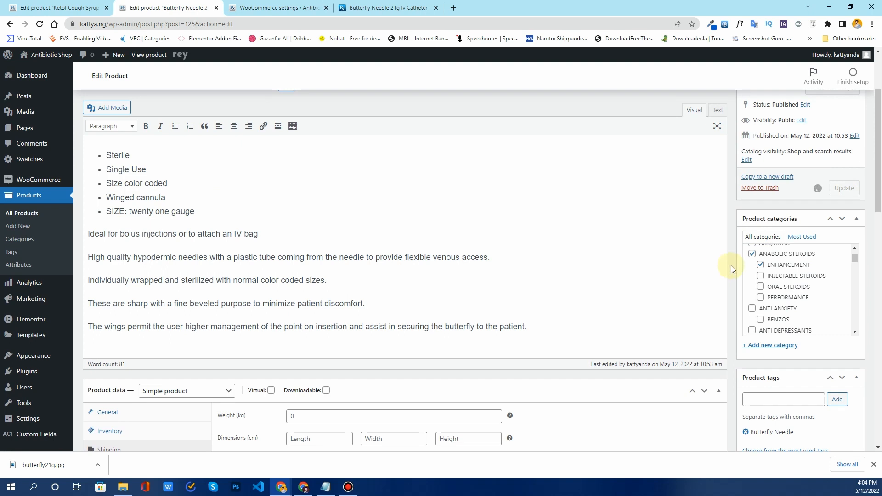
- Open the updated product's store page in a new tab, and close the reference product and WooCommerce settings tabs
scroll(376, 406, "down", 2)
scroll(350, 387, "up", 4)
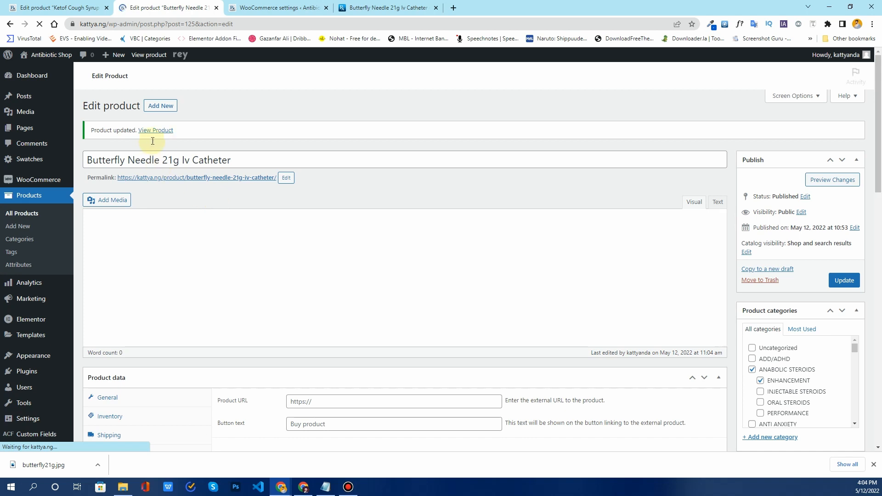
right_click(159, 131)
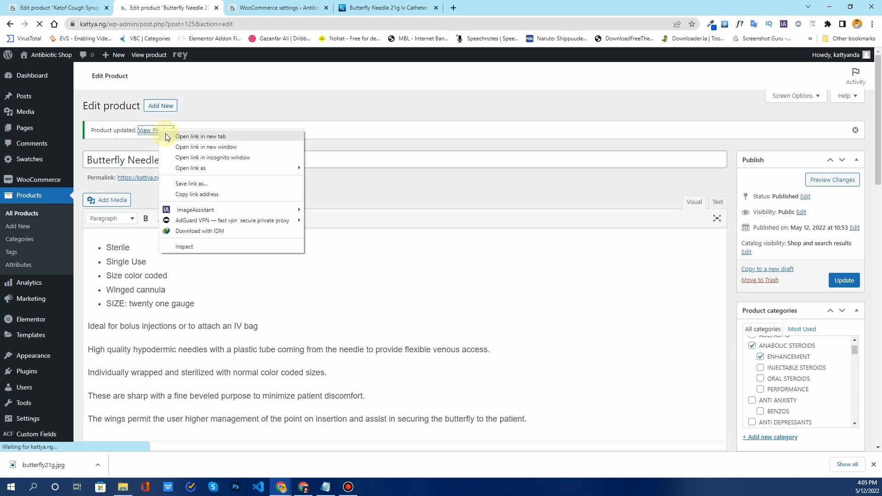
left_click(201, 136)
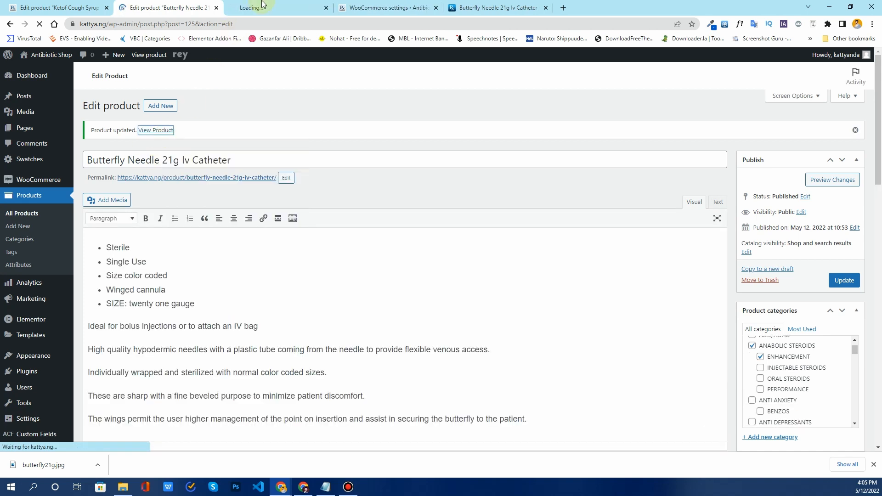
left_click(545, 9)
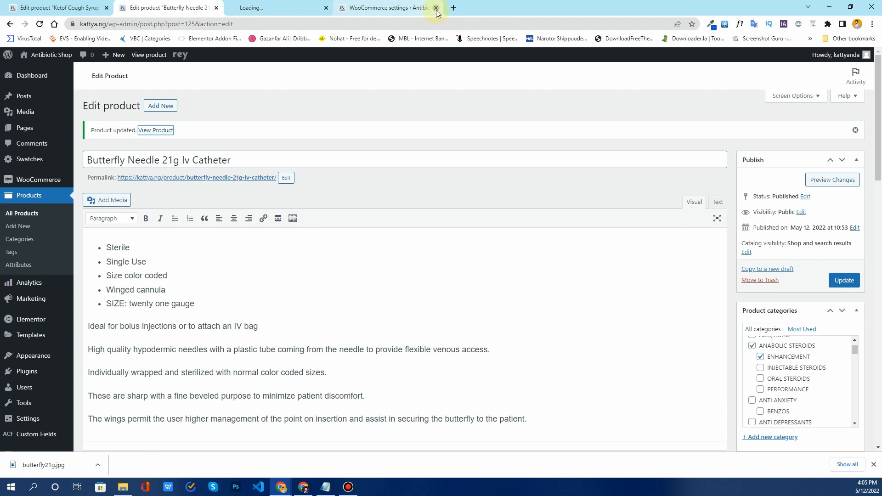
left_click(436, 8)
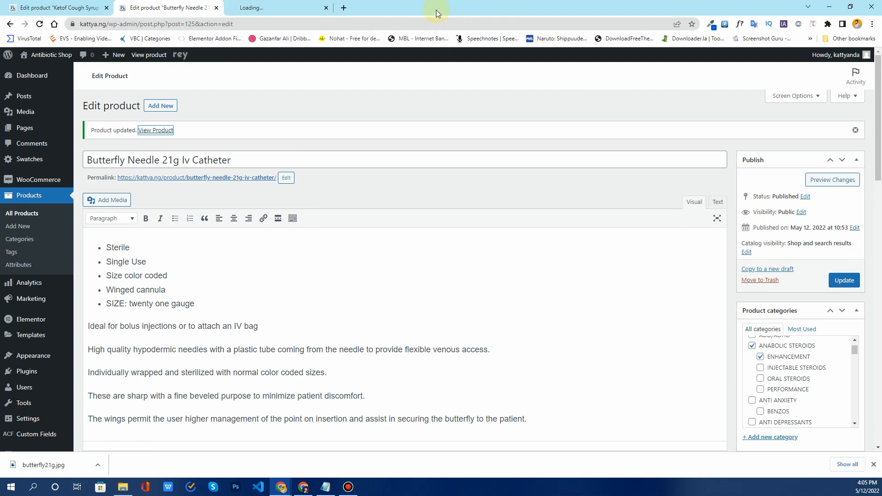
left_click(295, 4)
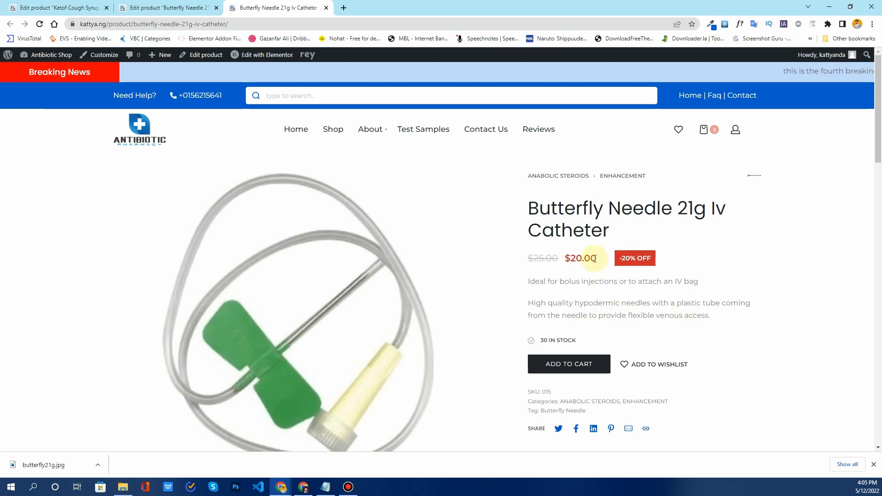
- Add the Butterfly Needle product to the cart, proceed to checkout, and review the billing form and order summary
left_click_drag(597, 259, 571, 258)
scroll(597, 294, "down", 2)
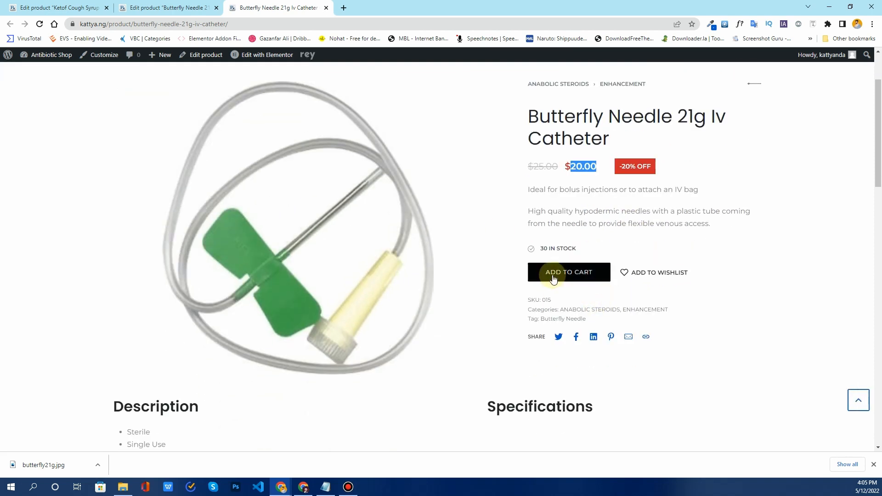
left_click(555, 275)
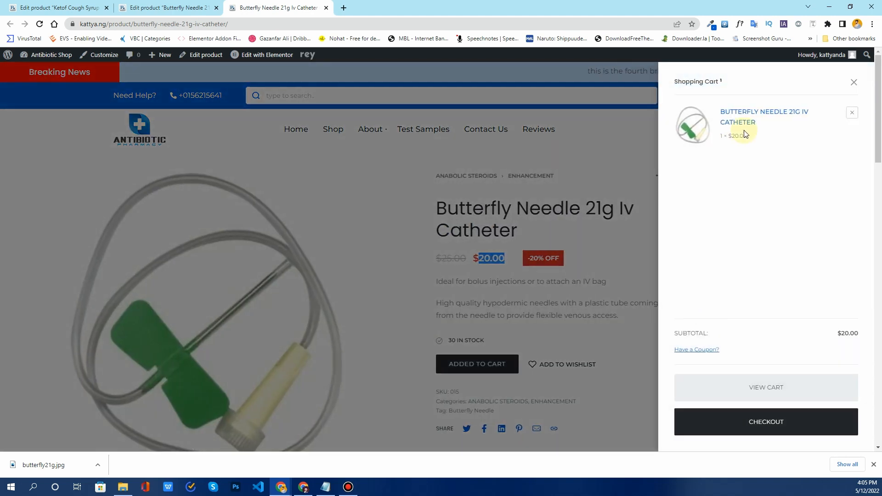
left_click(767, 426)
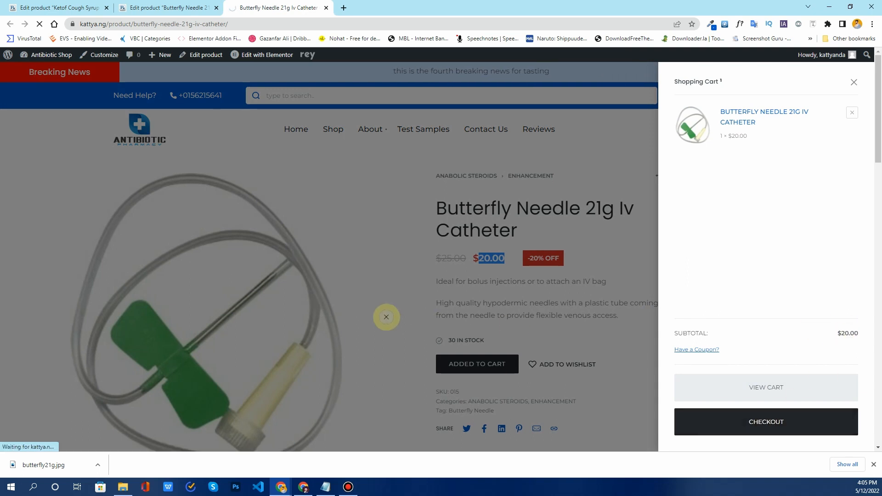
scroll(256, 306, "down", 9)
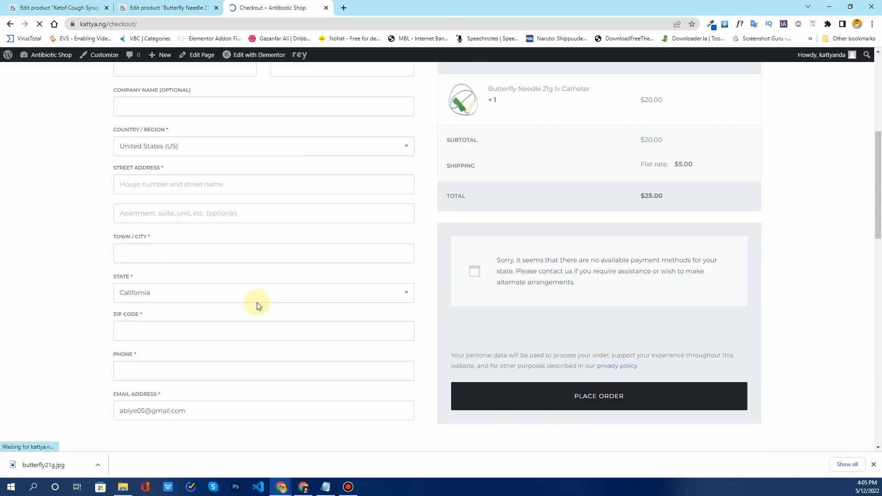
scroll(257, 306, "up", 3)
scroll(258, 306, "down", 5)
scroll(257, 305, "up", 10)
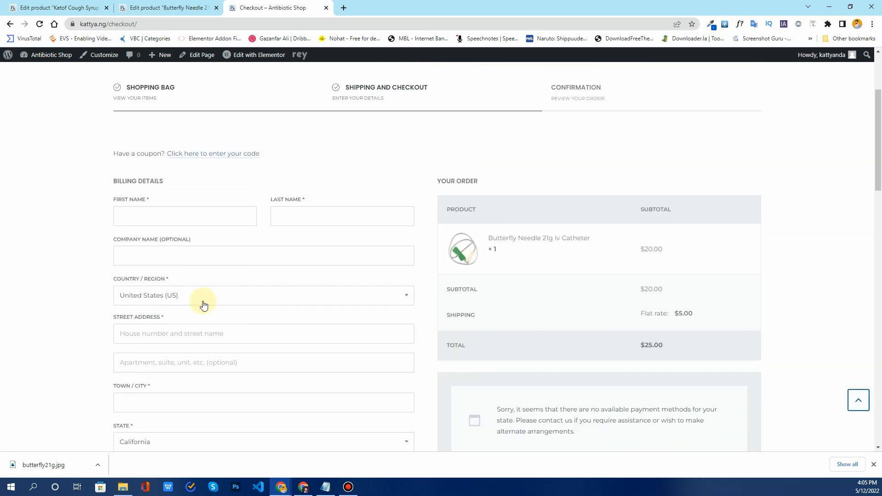
- Fill in the checkout billing details from a saved browser address, leaving the company name empty
scroll(203, 305, "up", 1)
left_click(158, 256)
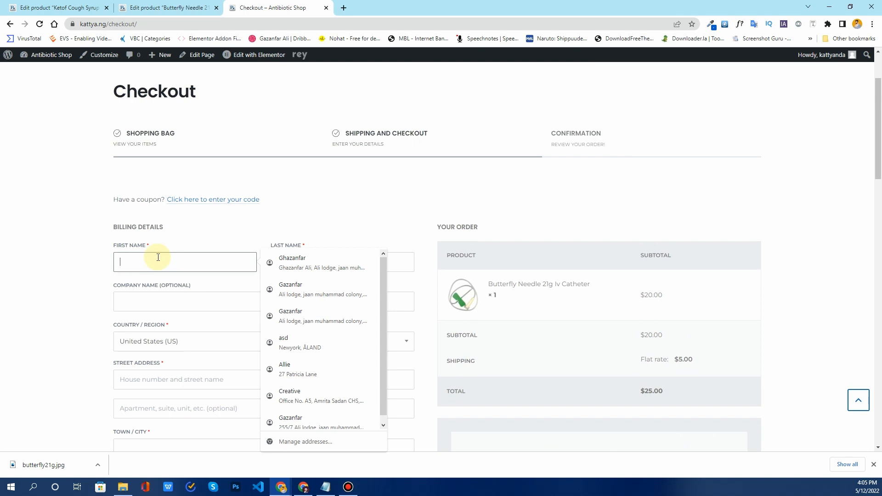
left_click(296, 271)
scroll(177, 306, "down", 5)
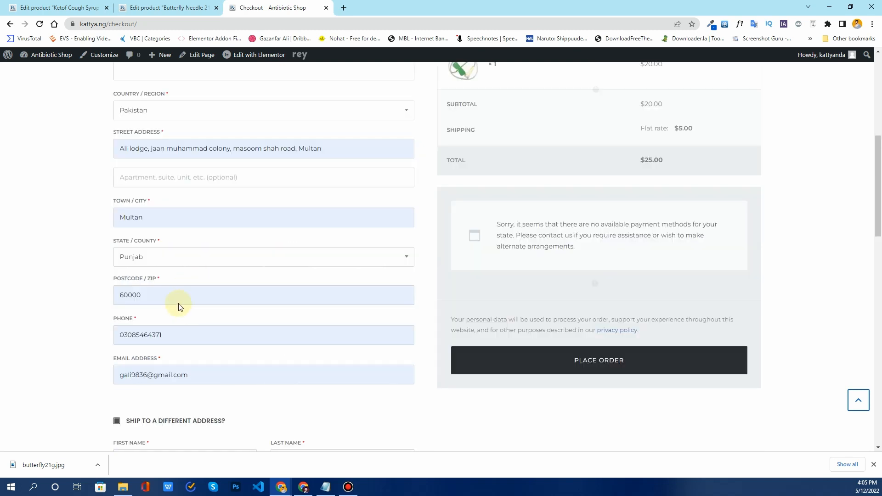
scroll(177, 293, "up", 5)
left_click(158, 301)
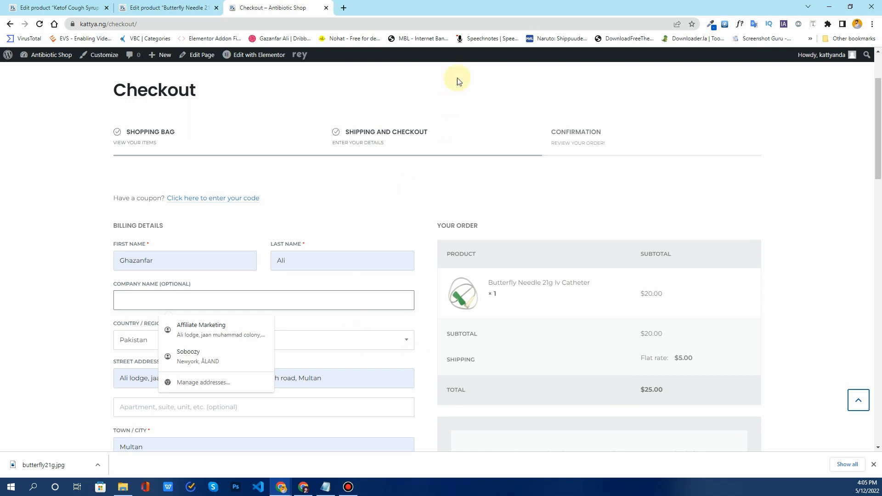
- Search the web for "temp address generator" in a new tab and open the prepostseo Fake Address Generator
left_click(348, 12)
type("t")
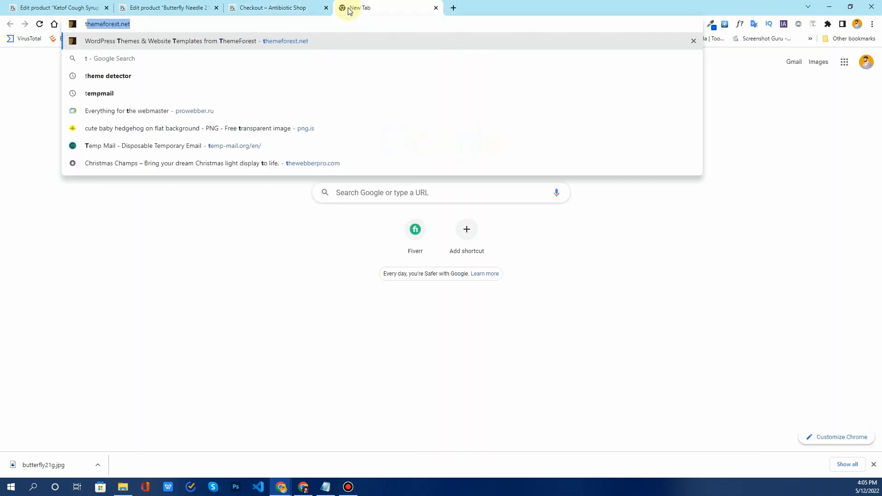
type("emp address")
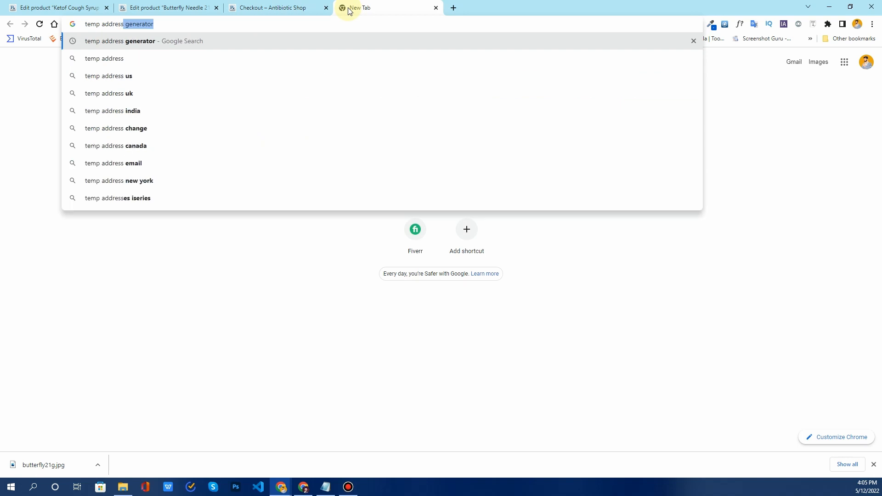
key("Return")
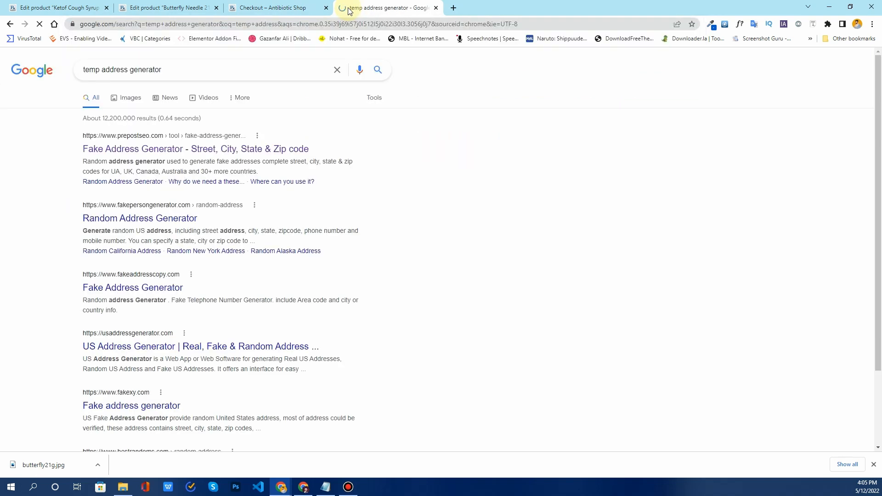
left_click(157, 150)
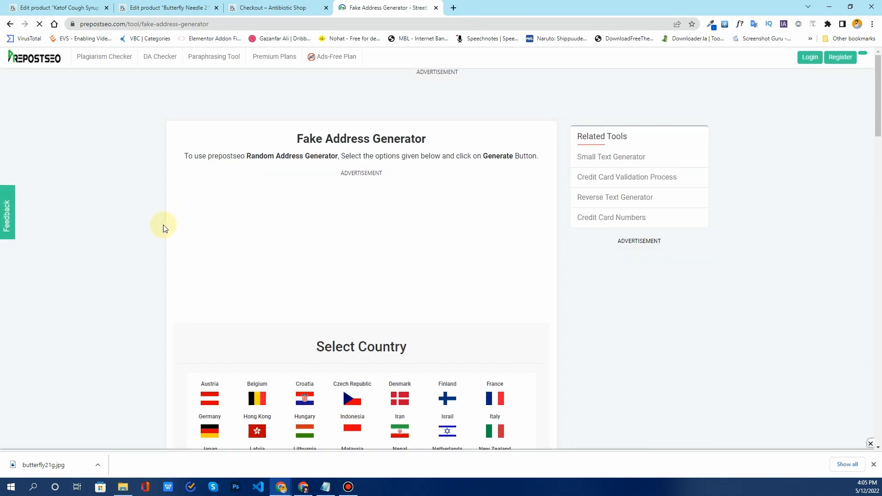
- Generate a random address with USA as the selected country
scroll(165, 230, "down", 5)
left_click(496, 266)
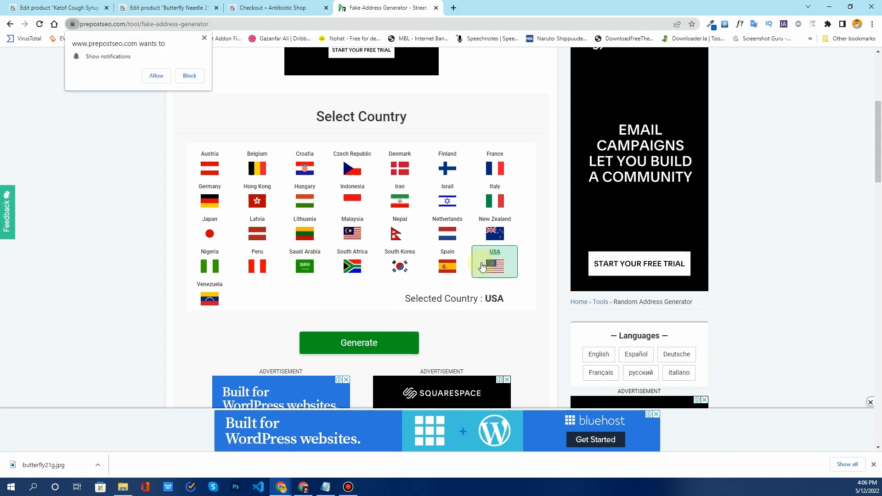
scroll(476, 276, "down", 3)
scroll(470, 274, "down", 1)
left_click(380, 161)
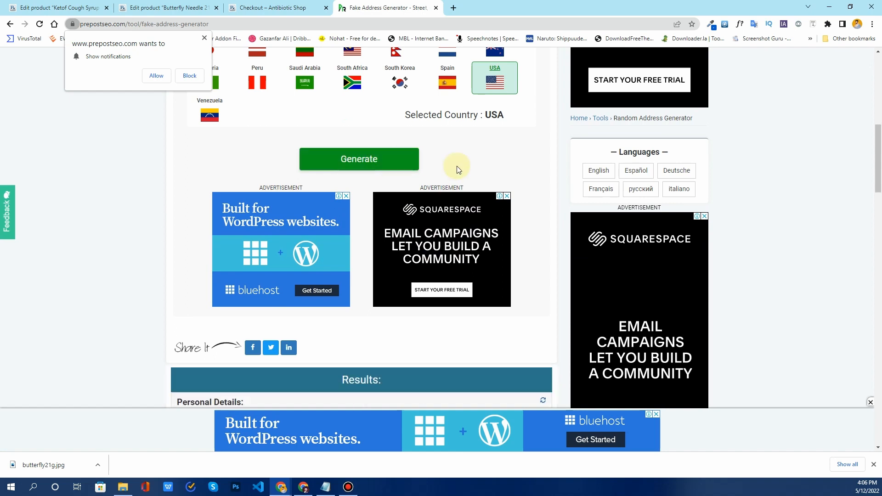
scroll(285, 193, "up", 1)
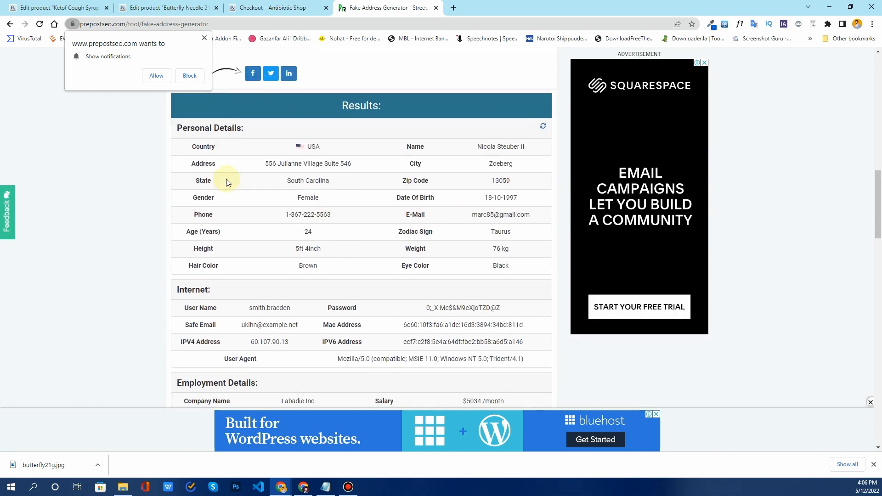
- Copy the generated street address and replace the checkout's billing street address with it
left_click_drag(252, 166, 355, 174)
key("ctrl+c")
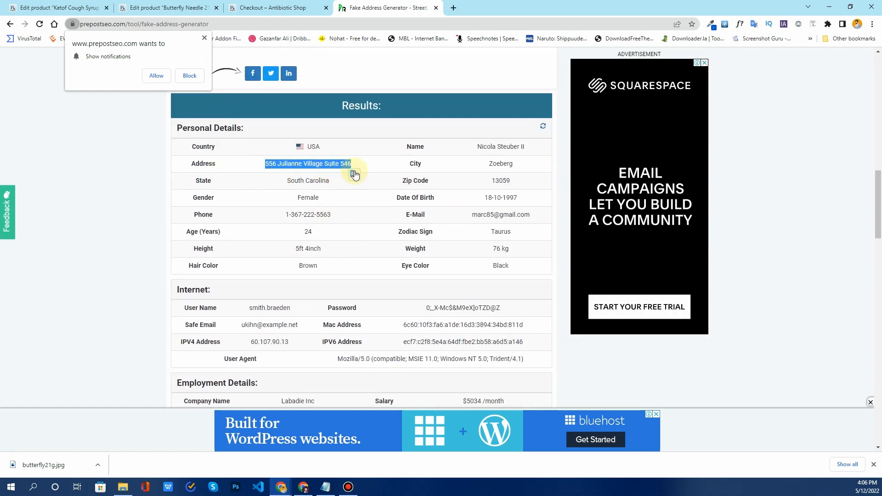
key("ctrl+shift+Tab")
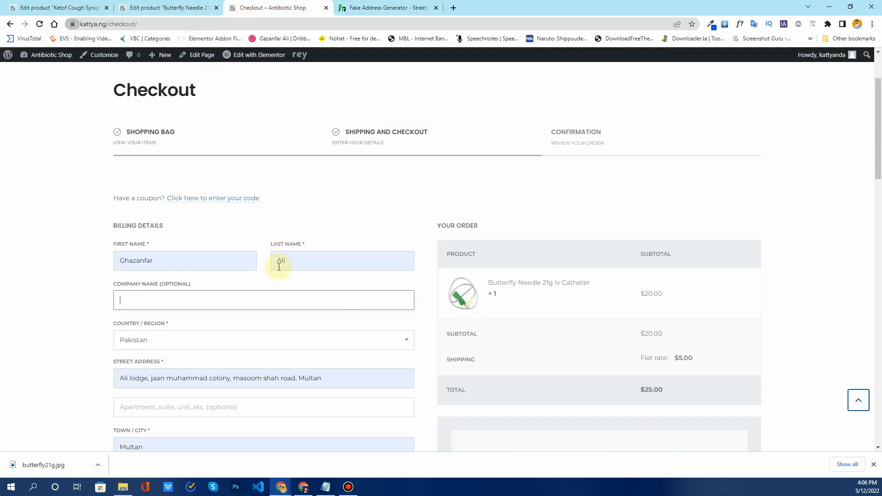
scroll(204, 304, "down", 2)
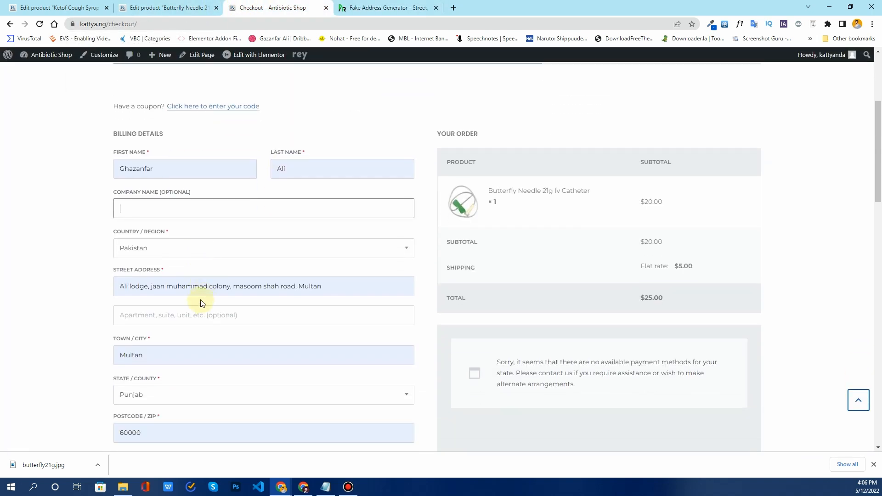
triple_click(179, 287)
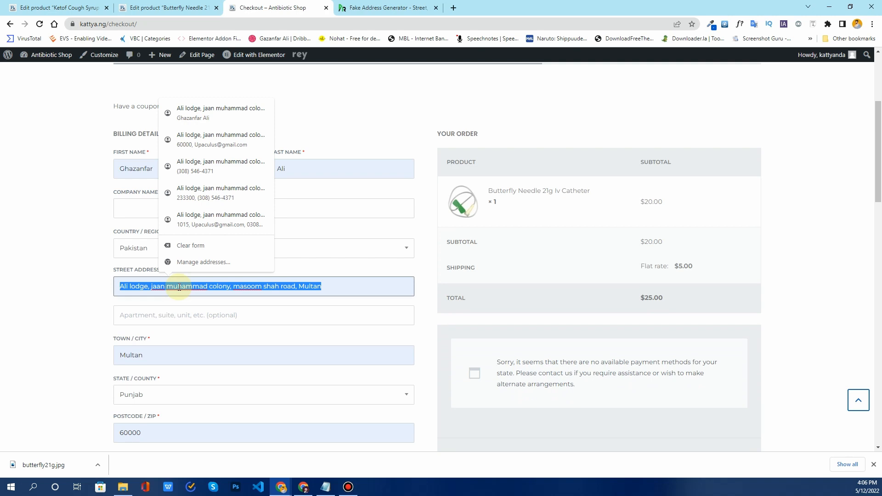
key("ctrl+v")
- Set the checkout's billing country to United States (US)
left_click(256, 251)
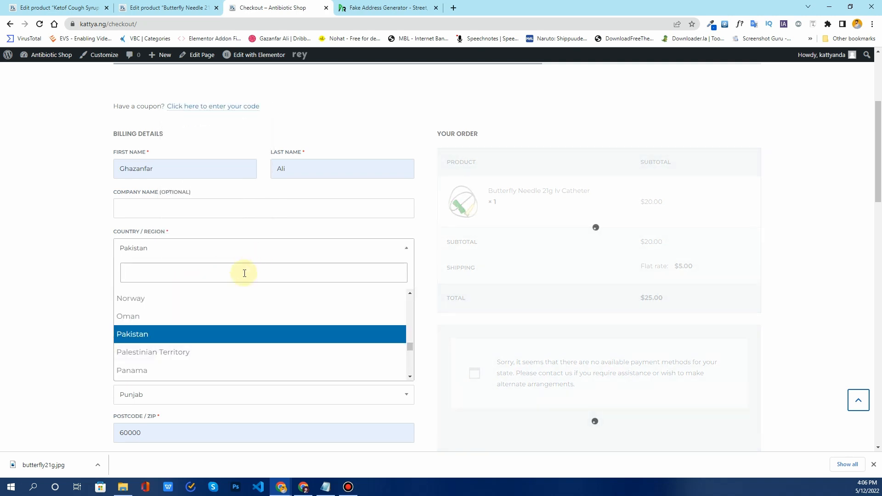
type("unite")
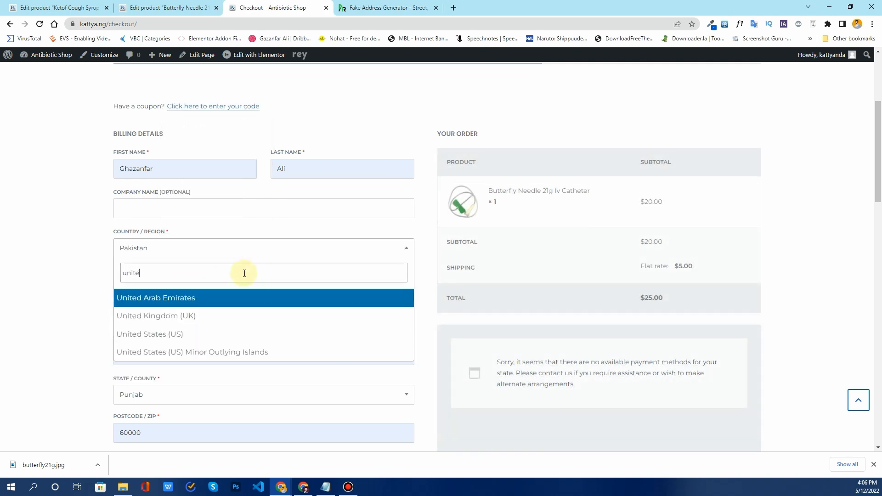
type("d")
left_click(212, 335)
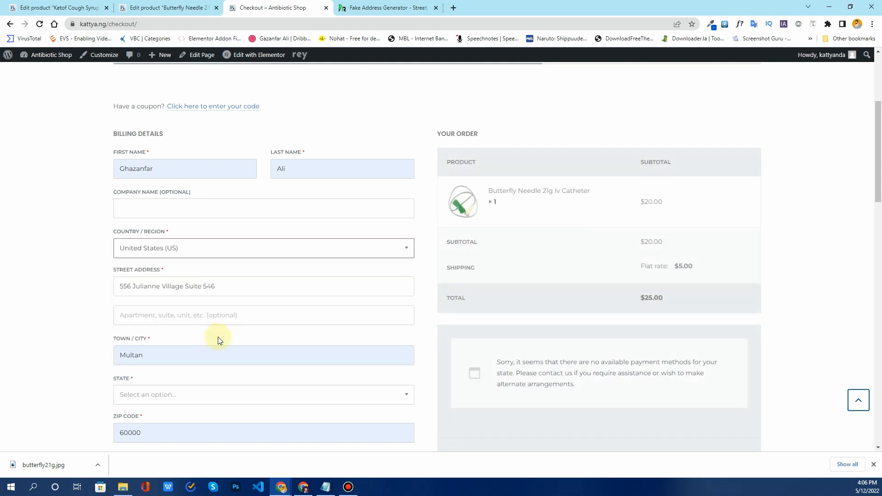
- Check the product subtotal, flat-rate shipping cost and order total in the checkout's order summary
left_click_drag(678, 205, 638, 207)
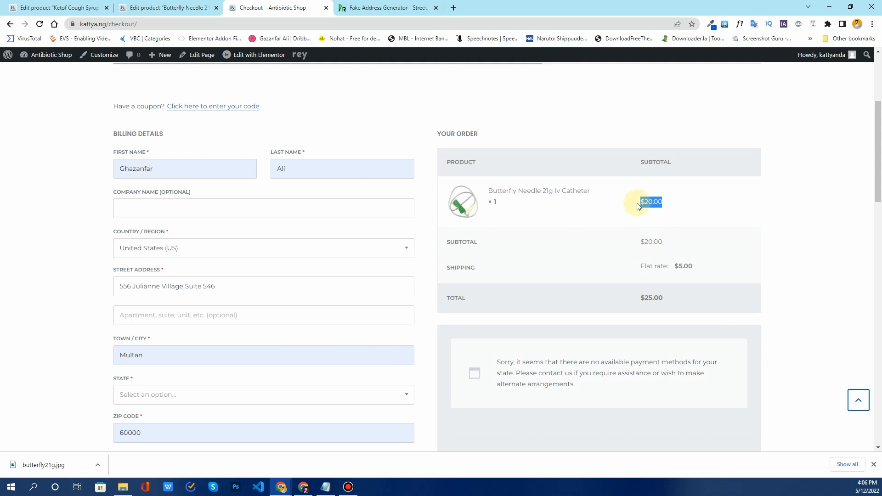
left_click(711, 271)
left_click_drag(668, 299, 644, 299)
scroll(565, 307, "down", 3)
scroll(564, 310, "up", 2)
scroll(579, 322, "down", 1)
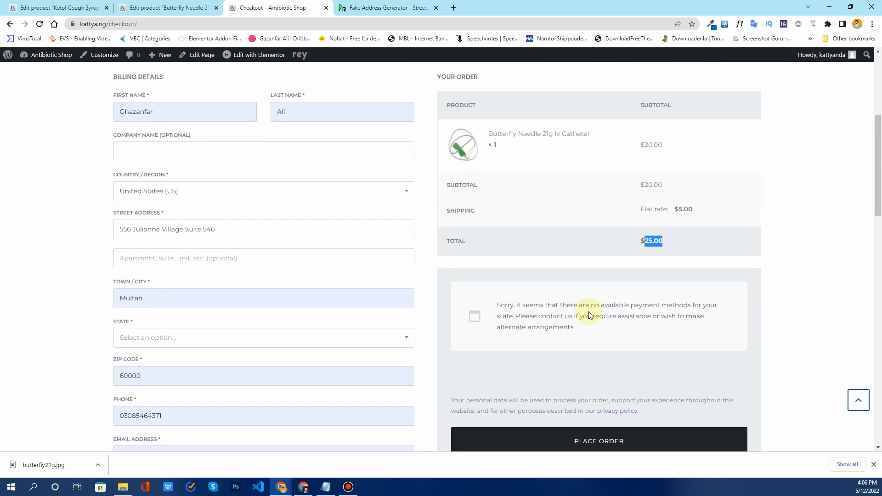
- Read the payment method notice below the order summary and look over the rest of the checkout page
left_click_drag(600, 304, 491, 278)
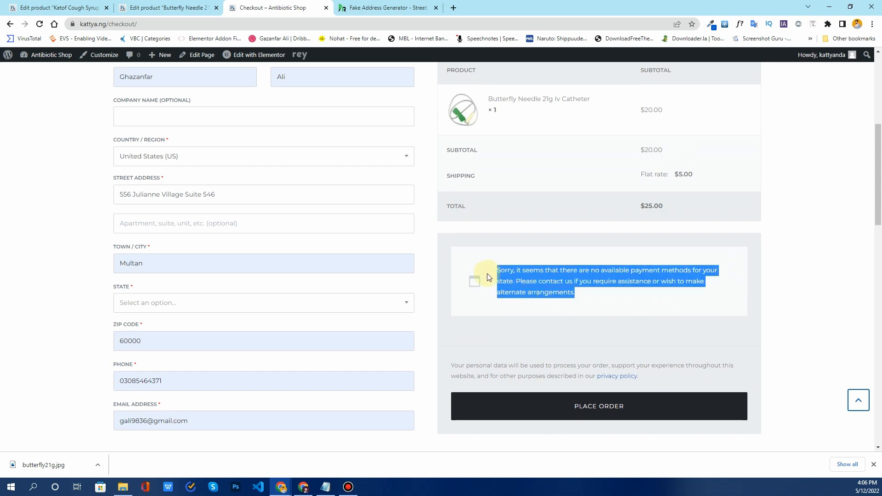
scroll(504, 289, "down", 2)
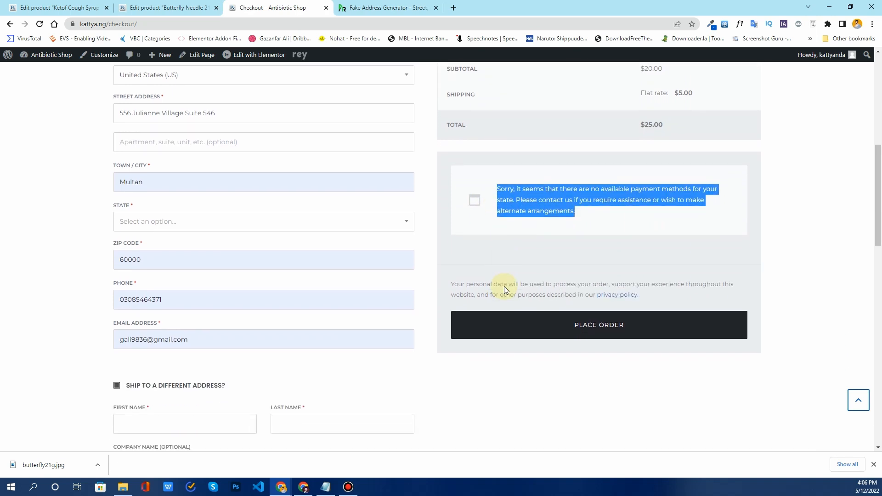
scroll(504, 289, "down", 3)
scroll(504, 290, "up", 4)
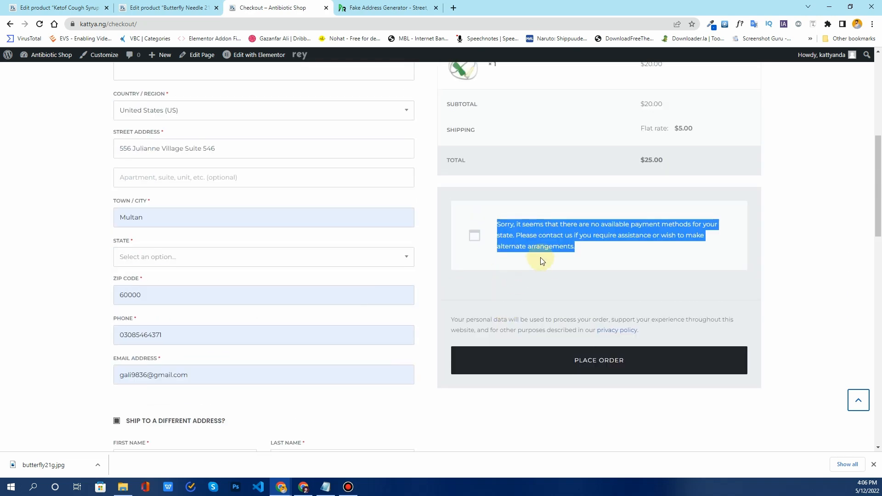
left_click(541, 261)
scroll(540, 335, "down", 15)
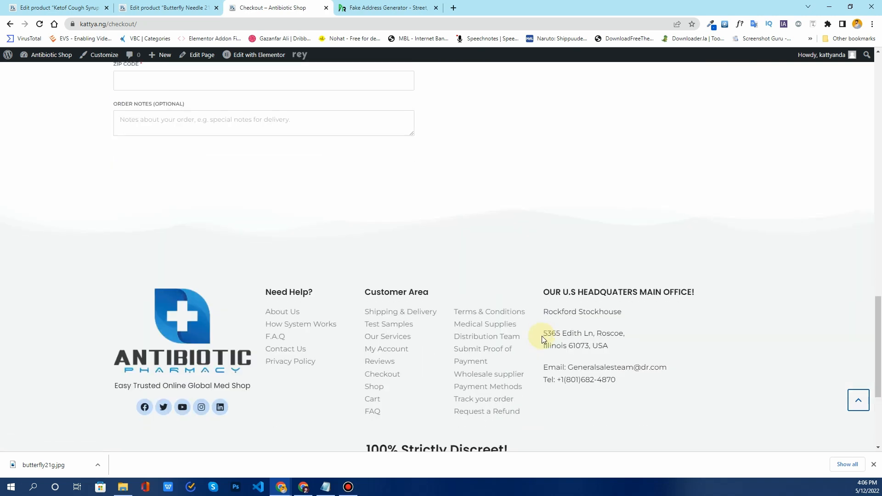
scroll(542, 336, "up", 10)
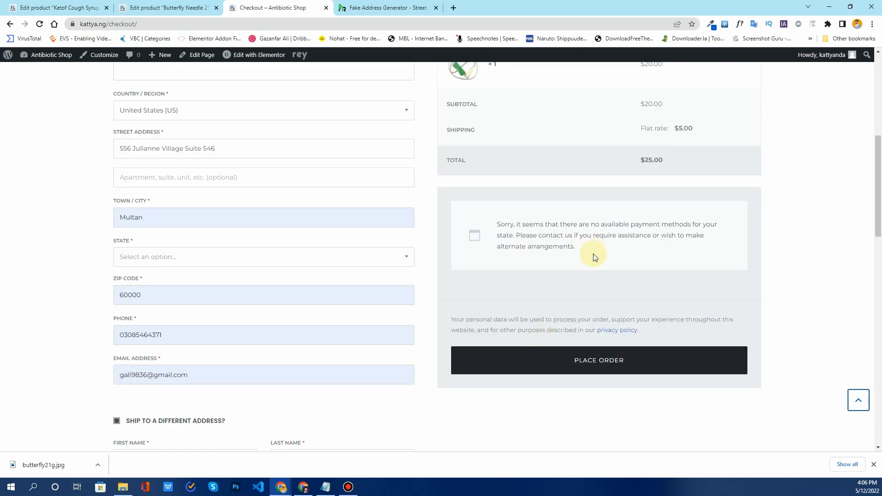
- Close the checkout page and return to the product data section of the Butterfly Needle product's edit page
left_click(327, 7)
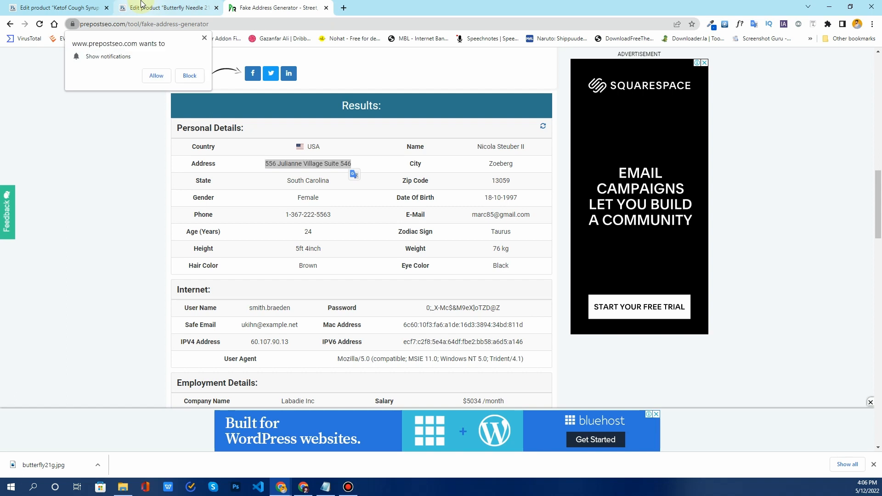
left_click(168, 8)
scroll(271, 198, "down", 5)
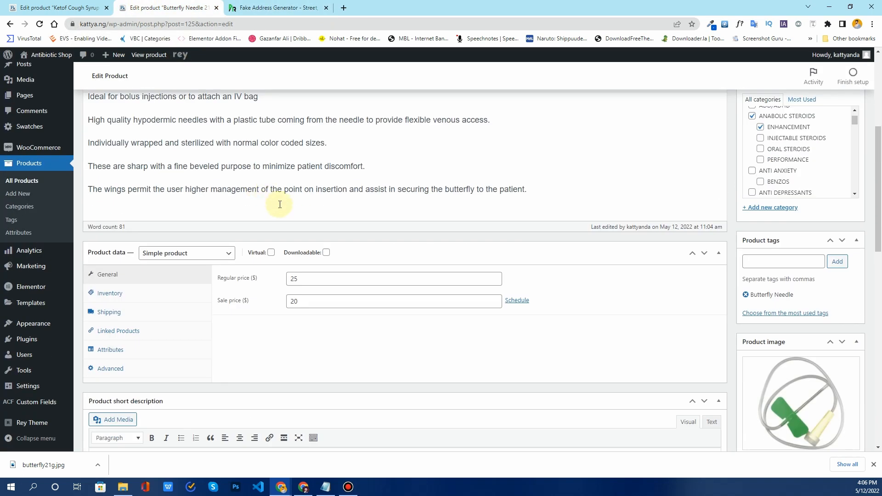
scroll(280, 210, "down", 2)
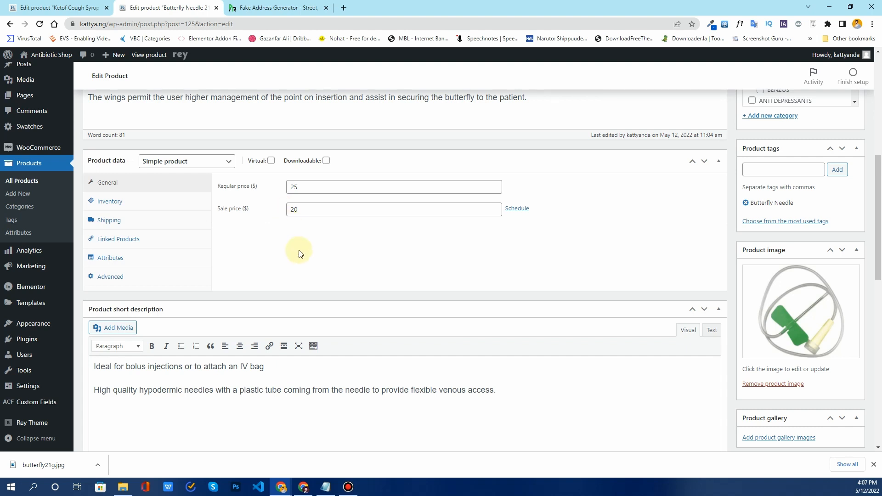
key("F12")
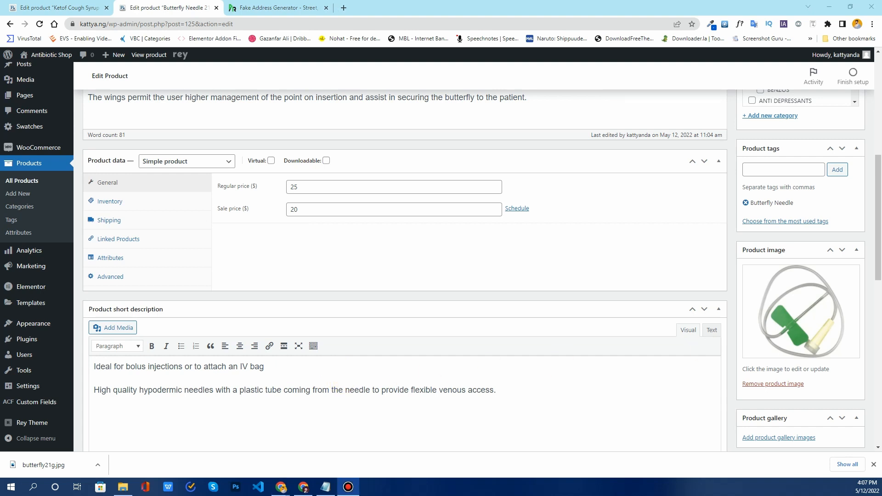